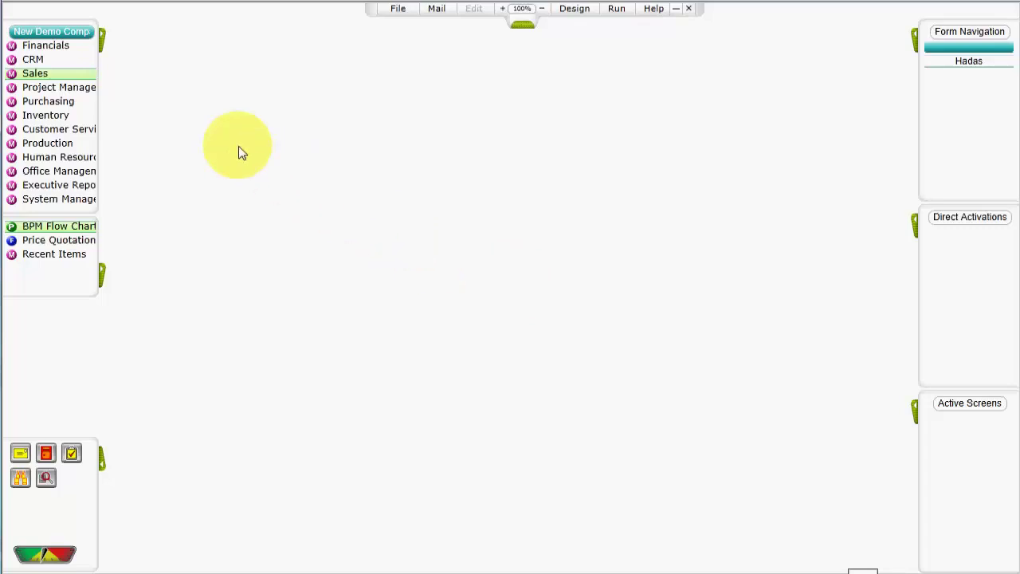
Open the BPM flow chart for customer quotes from the sales price quotations area
click(71, 76)
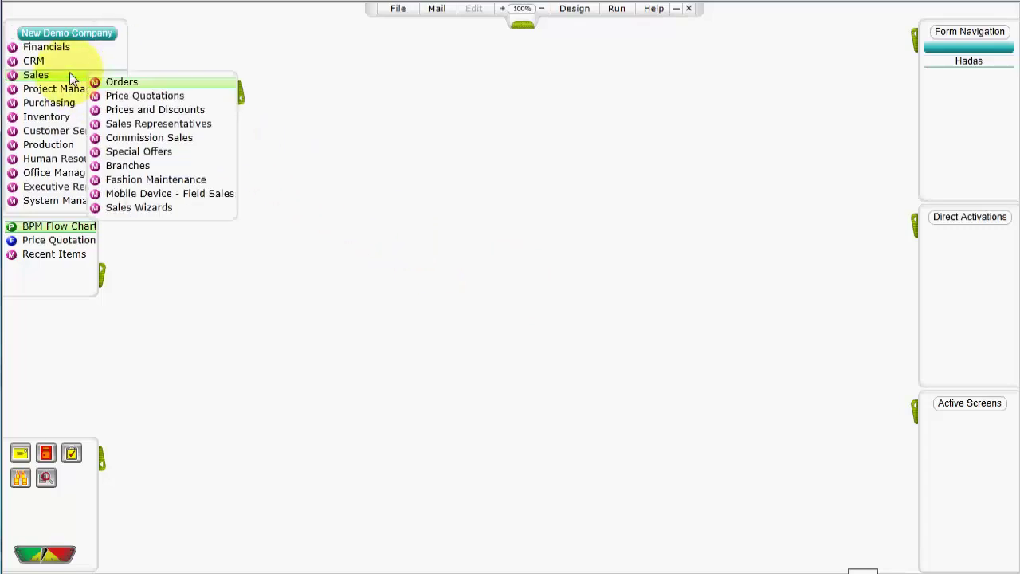
click(134, 97)
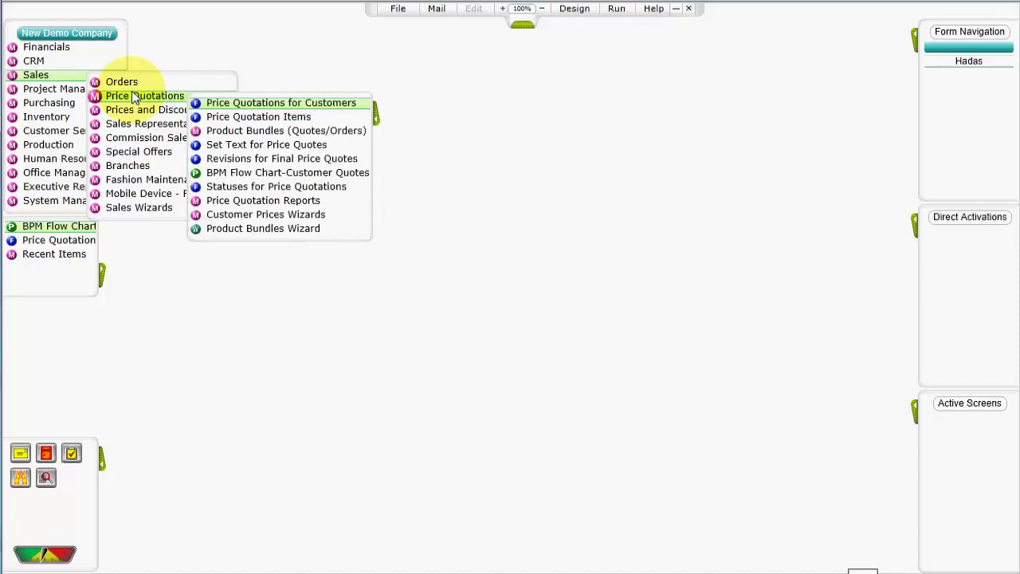
click(262, 174)
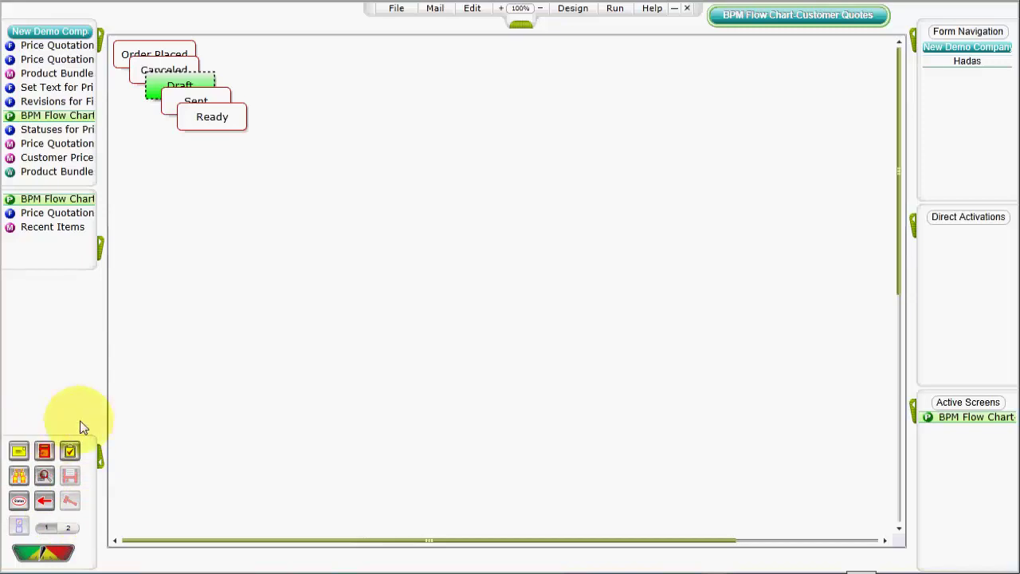
click(474, 10)
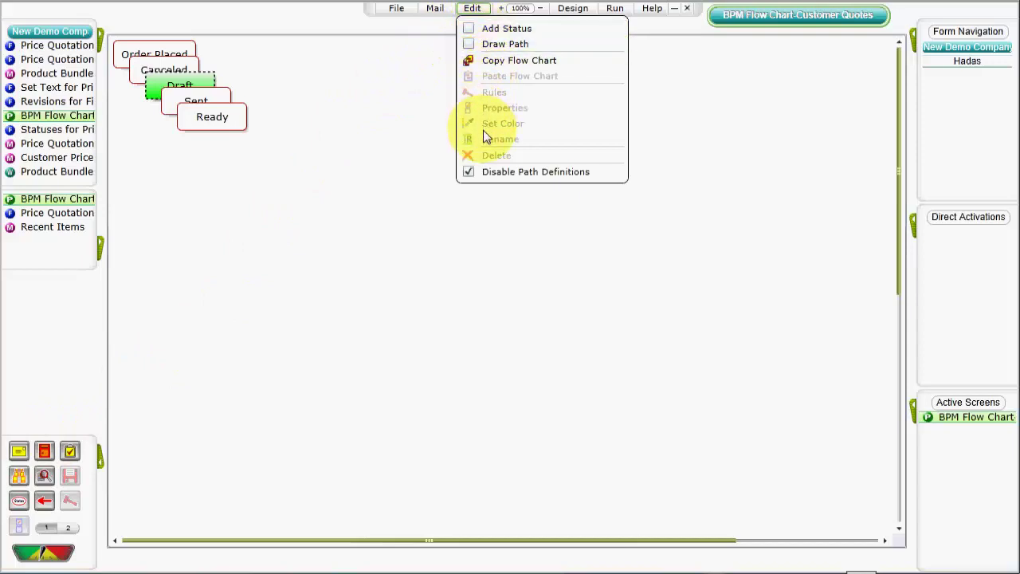
click(380, 196)
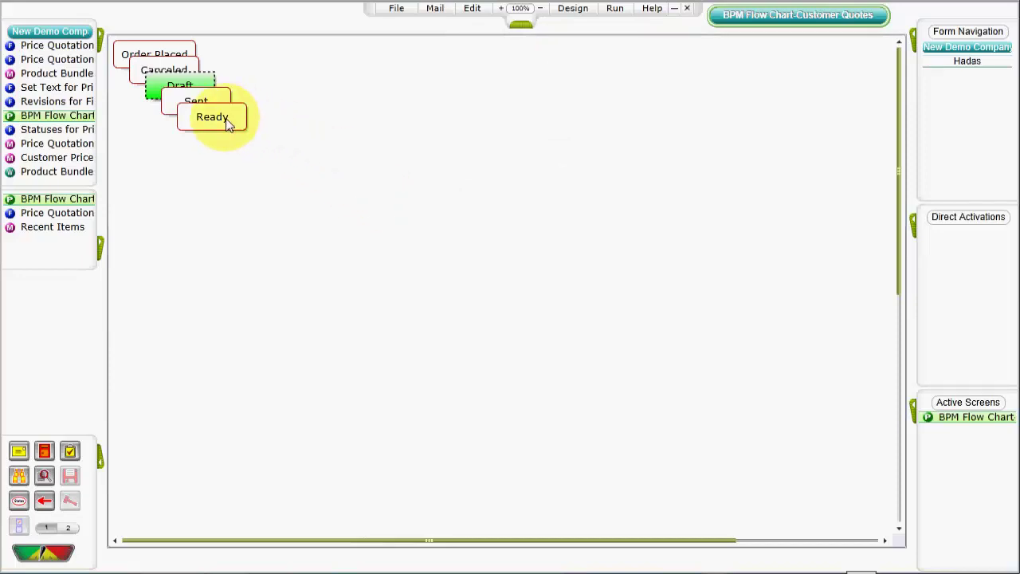
Spread the stacked statuses apart so Draft sits above, Sent to its lower right, Ready below and Order Placed near Canceled
drag(228, 118, 343, 177)
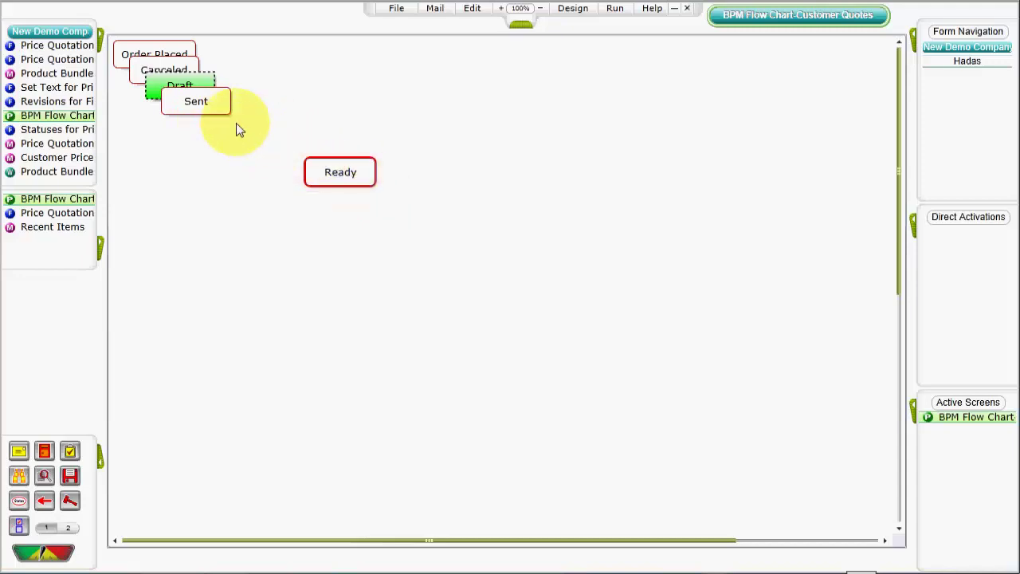
drag(207, 115, 438, 132)
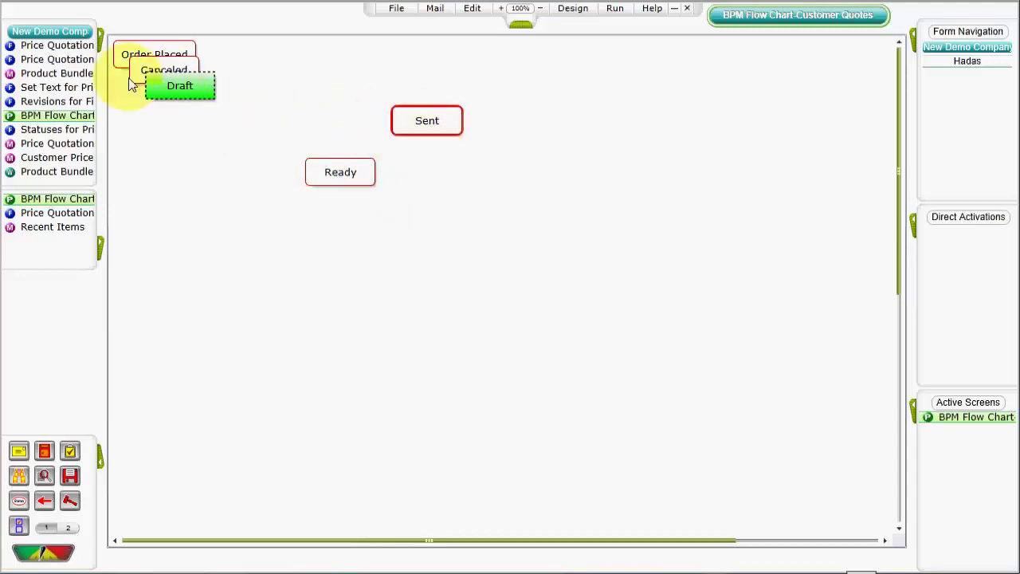
drag(171, 88, 321, 68)
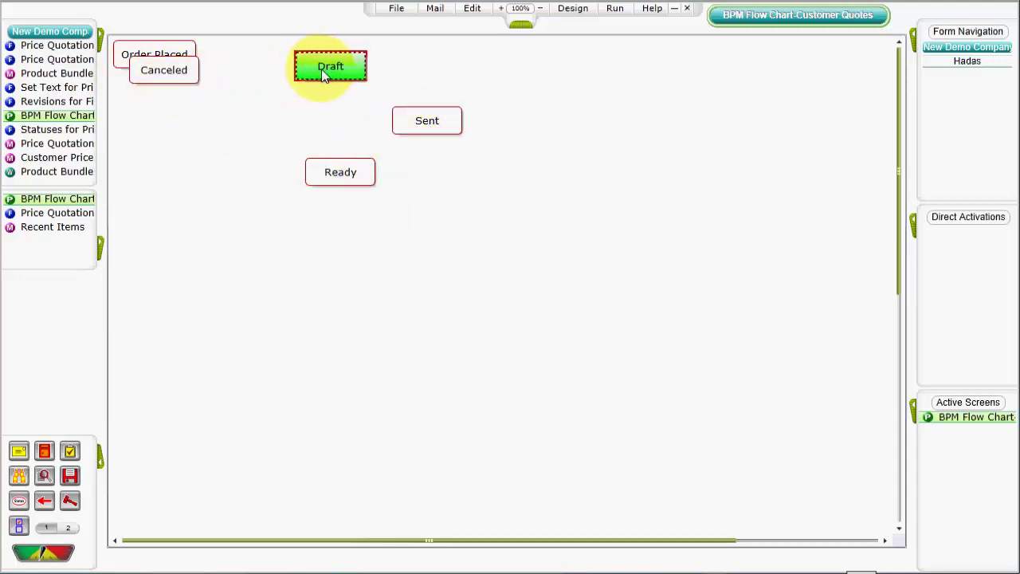
drag(170, 52, 237, 129)
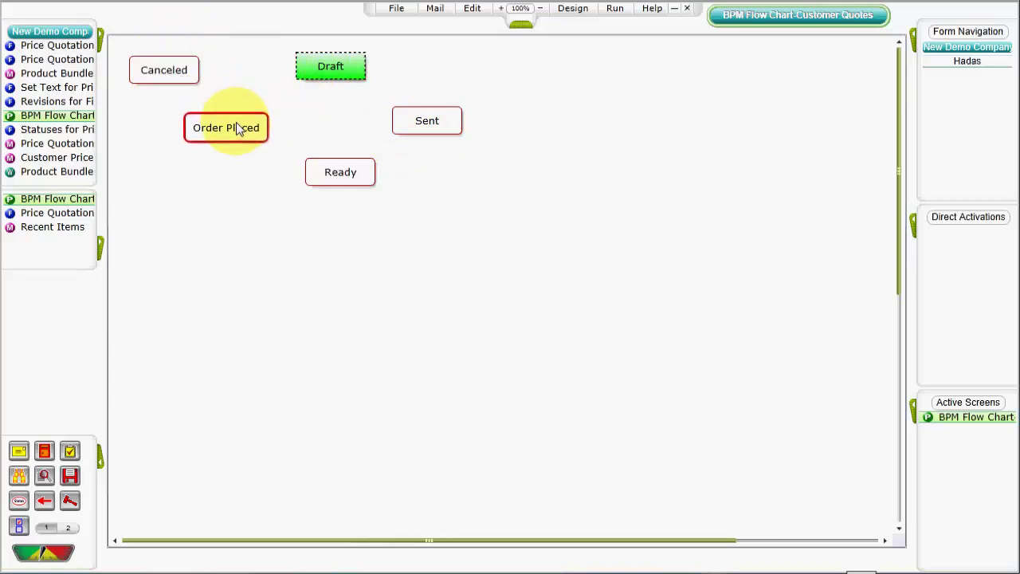
click(298, 69)
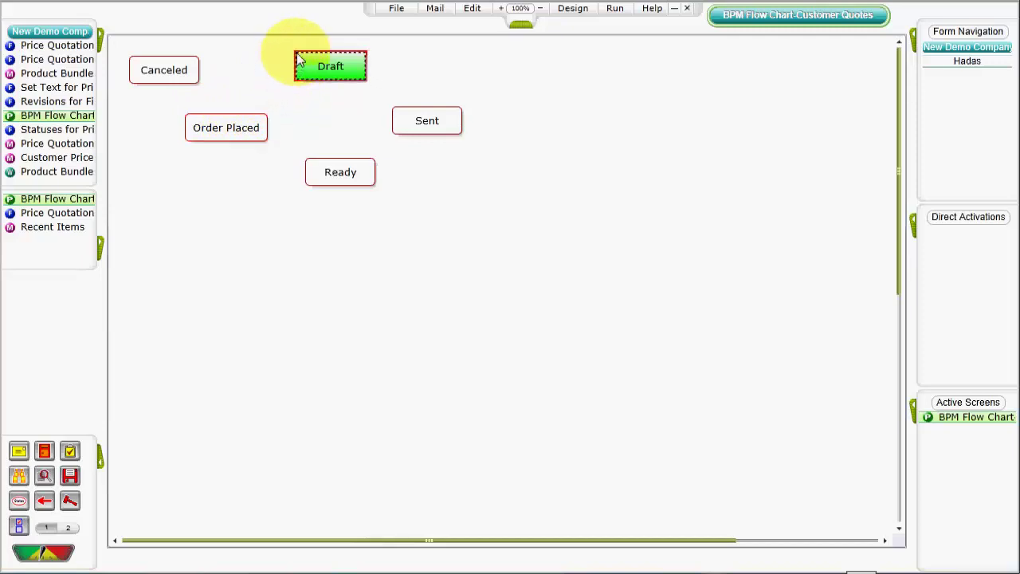
right_click(353, 77)
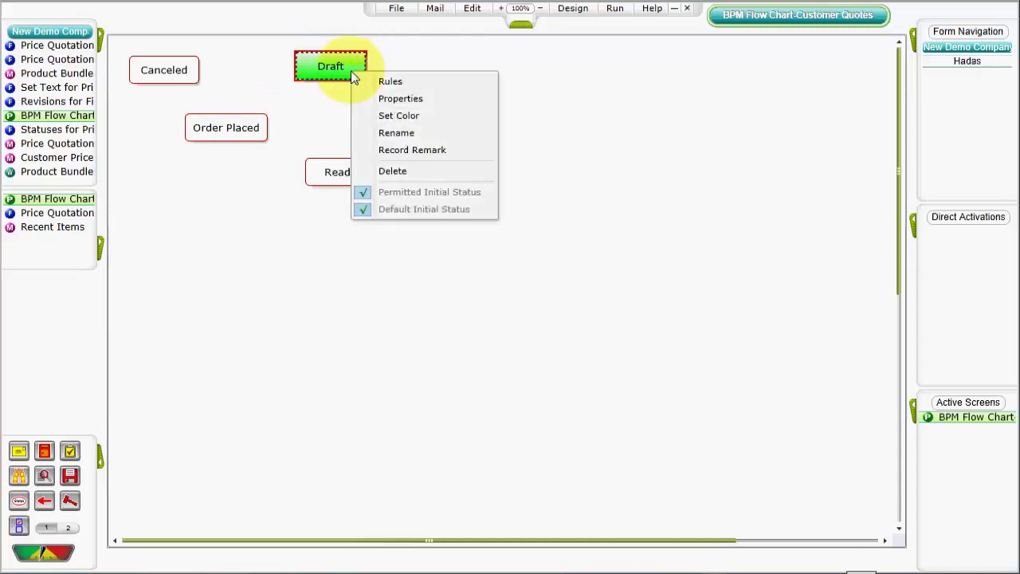
click(398, 245)
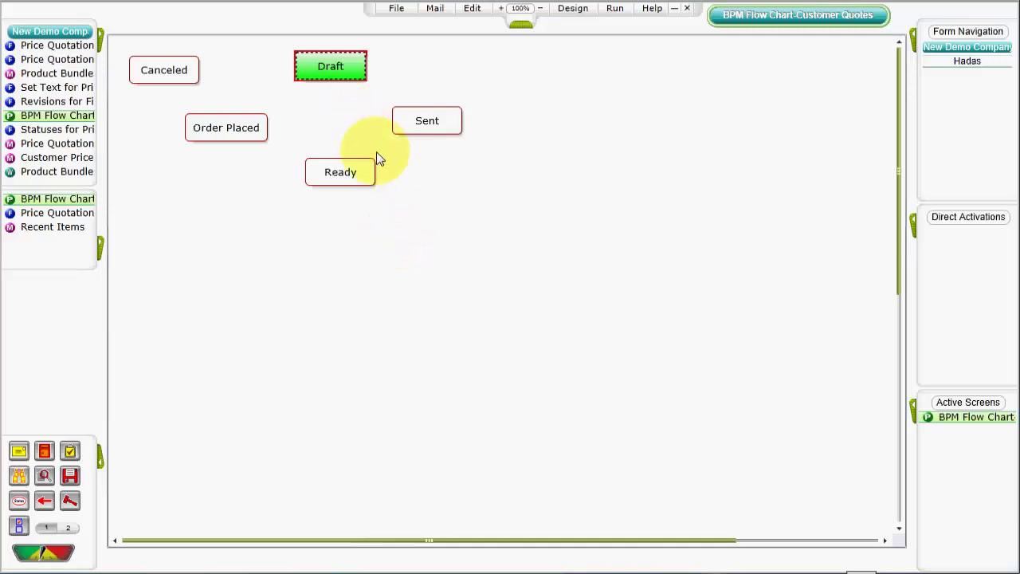
Add a status named Pending below and to the right of Ready, with Include in ToDo List enabled
right_click(417, 223)
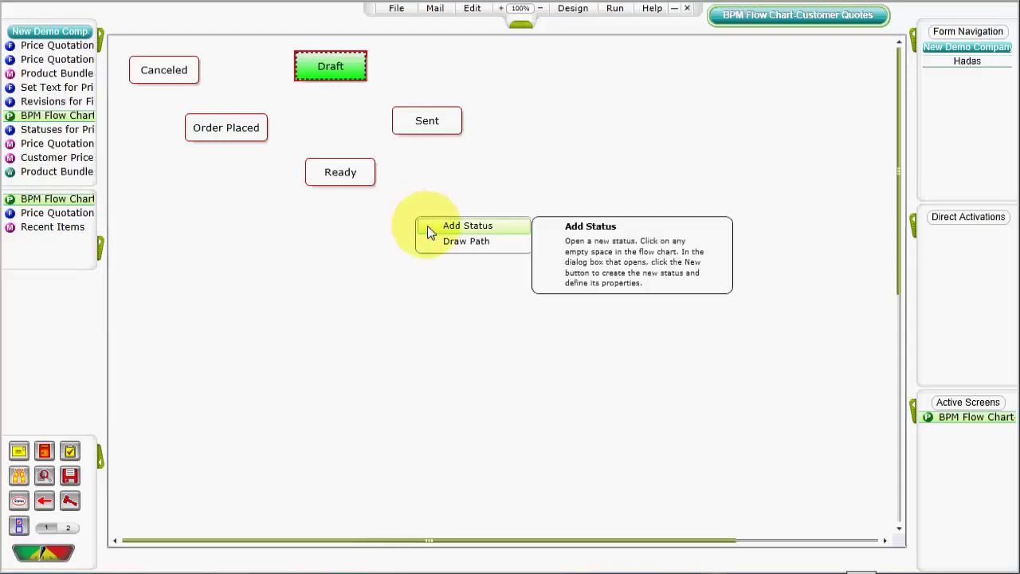
click(423, 226)
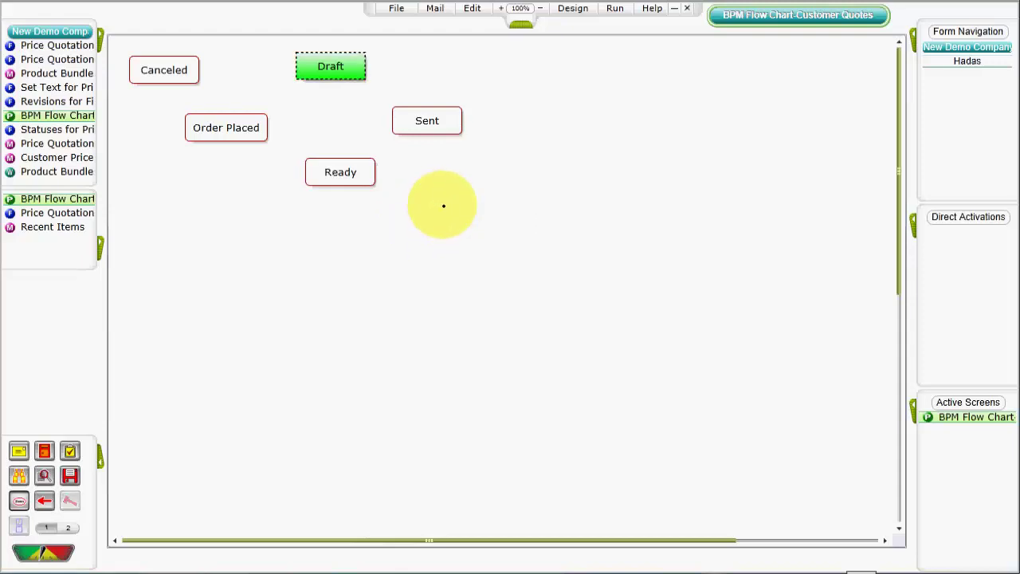
click(451, 201)
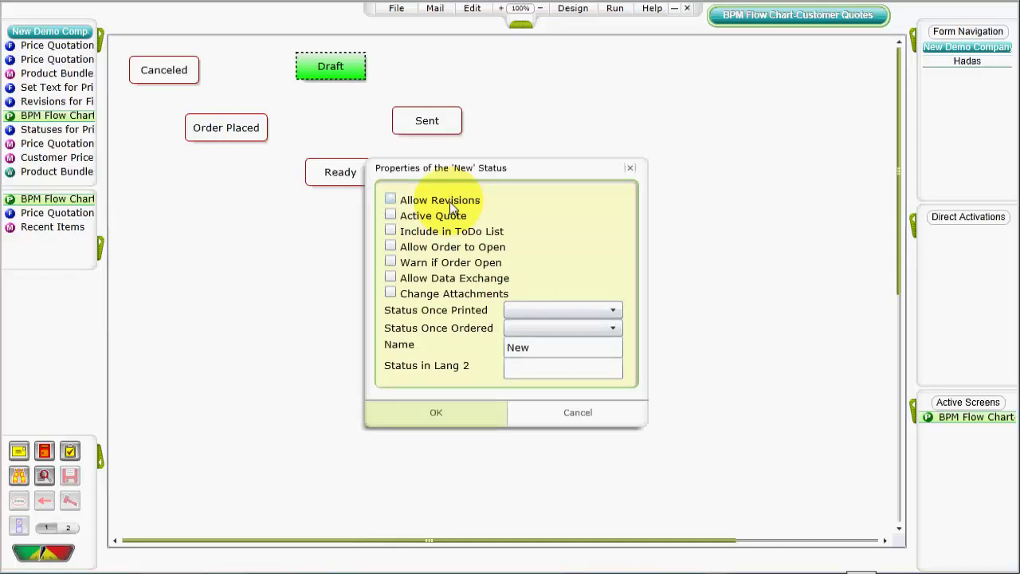
click(538, 348)
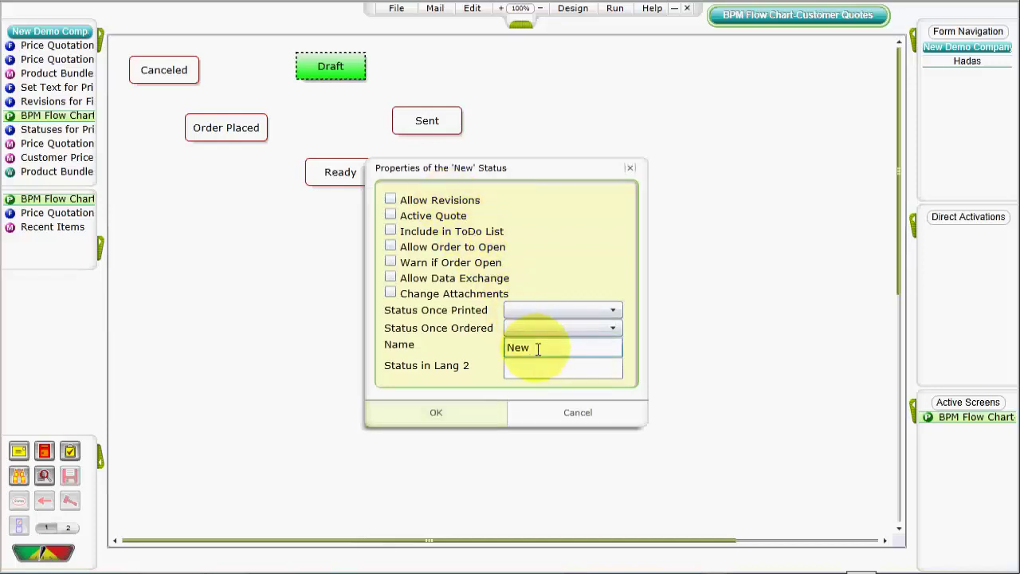
key(BackSpace)
key(BackSpace)
key(BackSpace)
text(Pending)
click(390, 230)
click(428, 417)
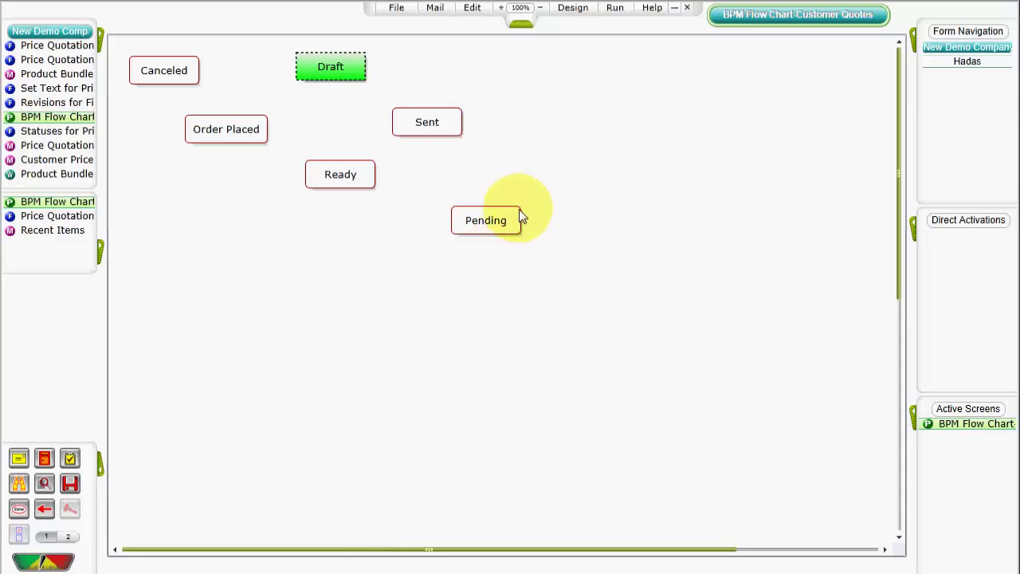
Make Pending a permitted initial status and the default initial status
right_click(489, 228)
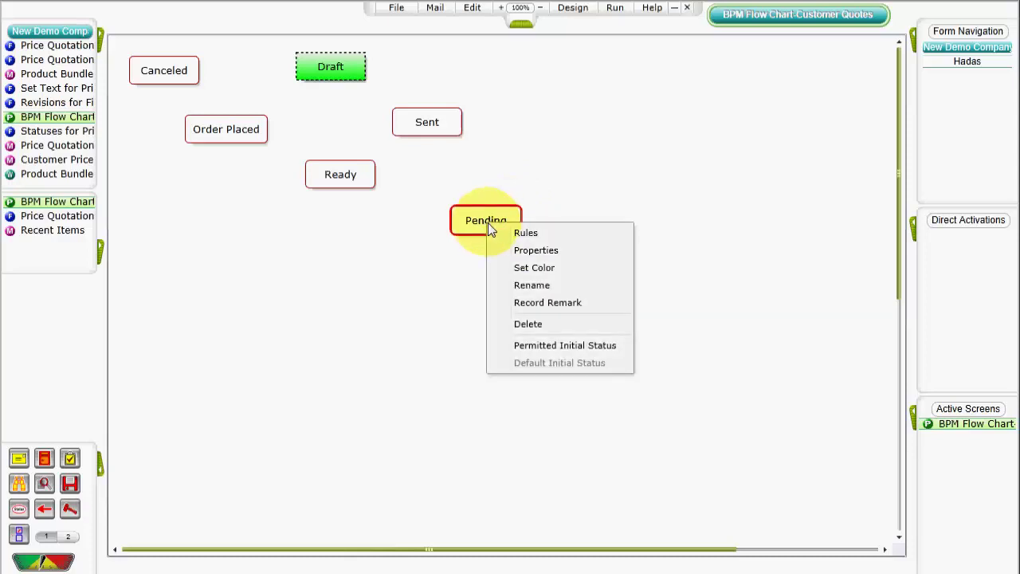
click(522, 347)
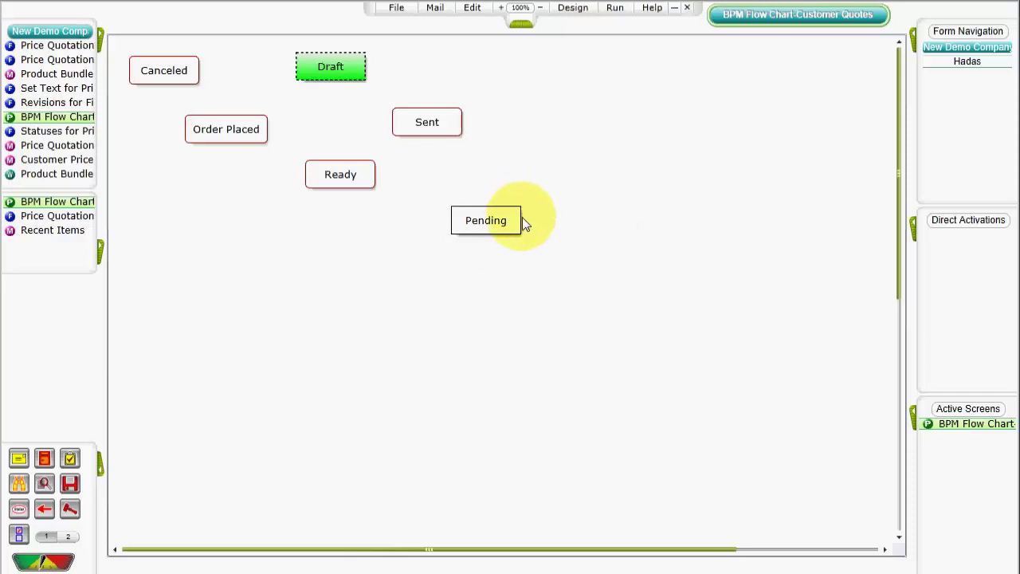
right_click(503, 229)
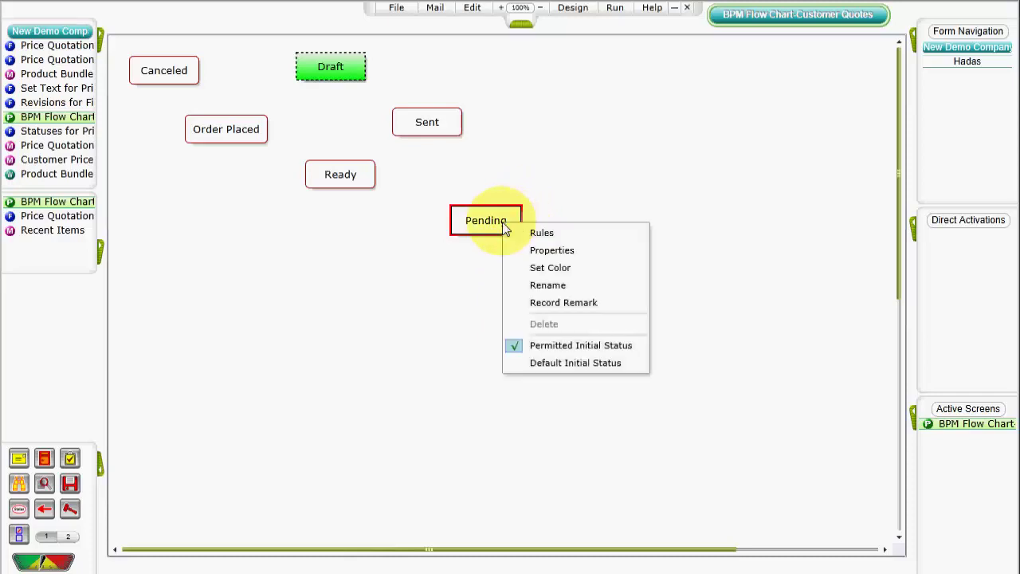
click(551, 360)
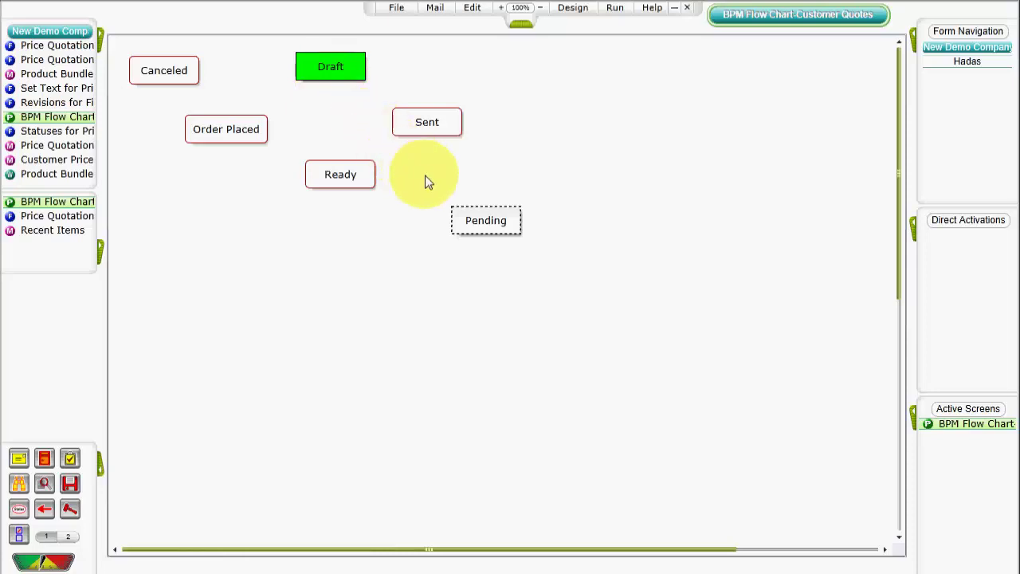
Set the Pending status's color to orange from the current color palette
right_click(482, 224)
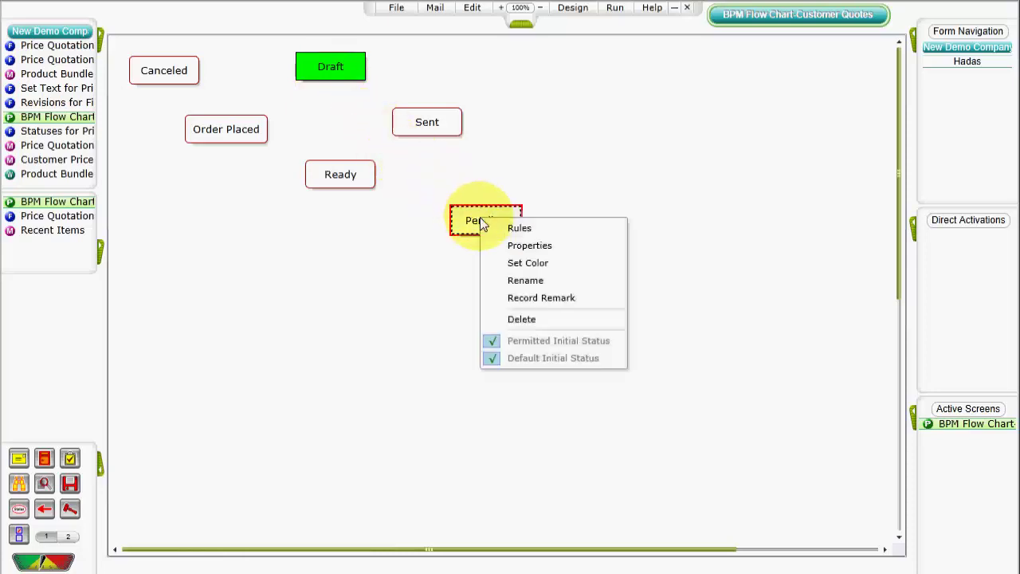
click(515, 265)
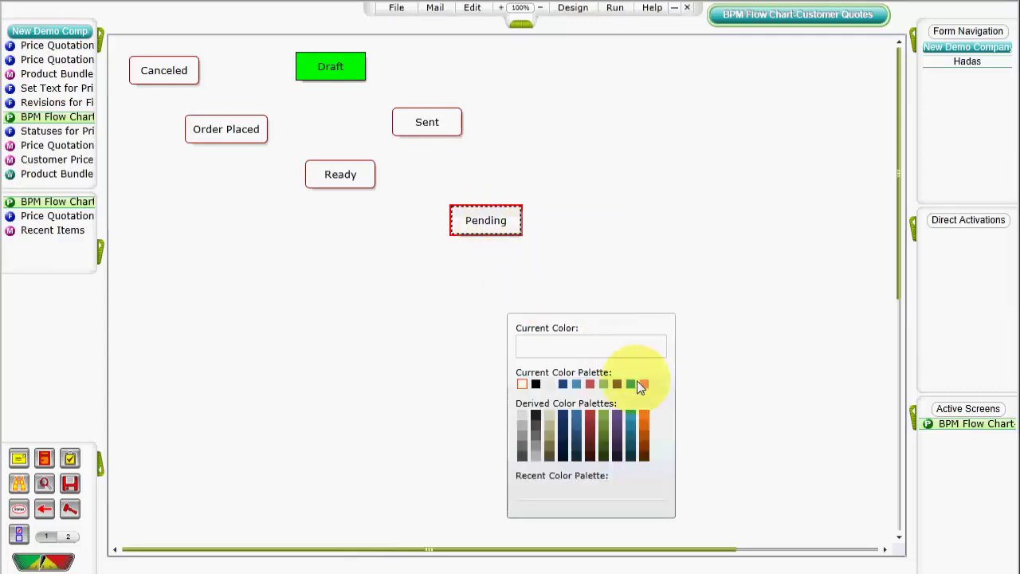
click(643, 384)
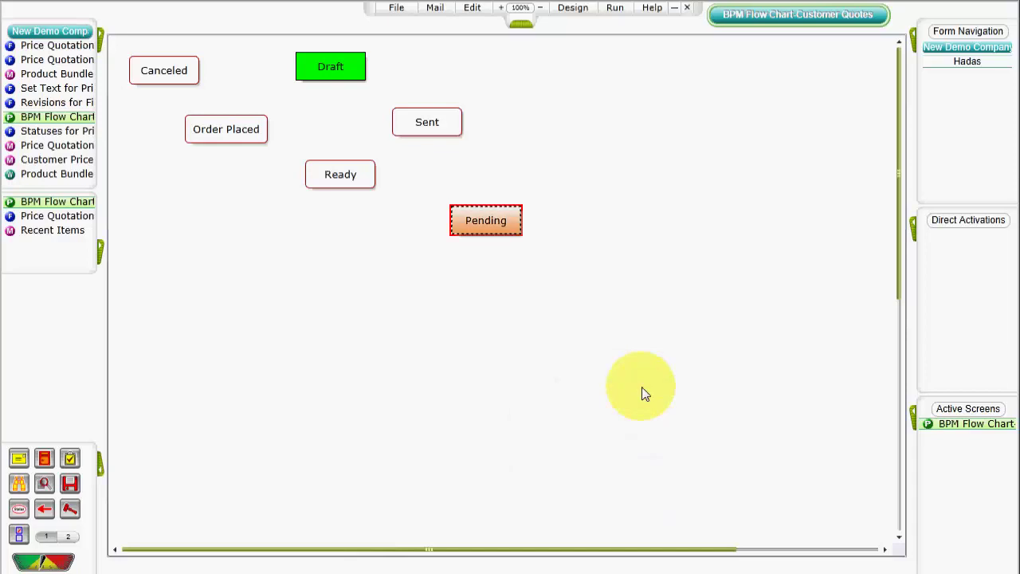
Record the remark "added on date" on the Pending status
right_click(496, 232)
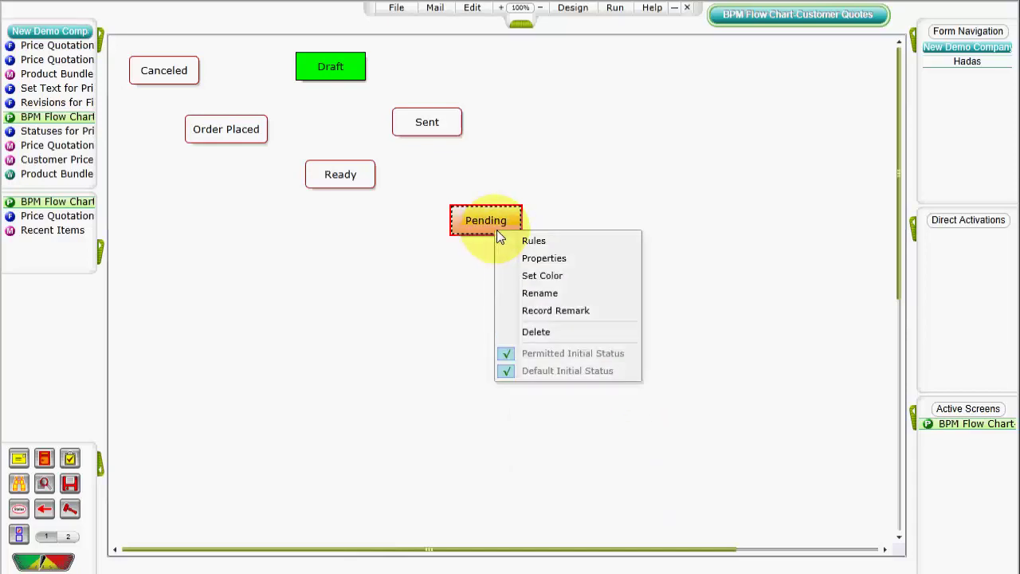
click(550, 312)
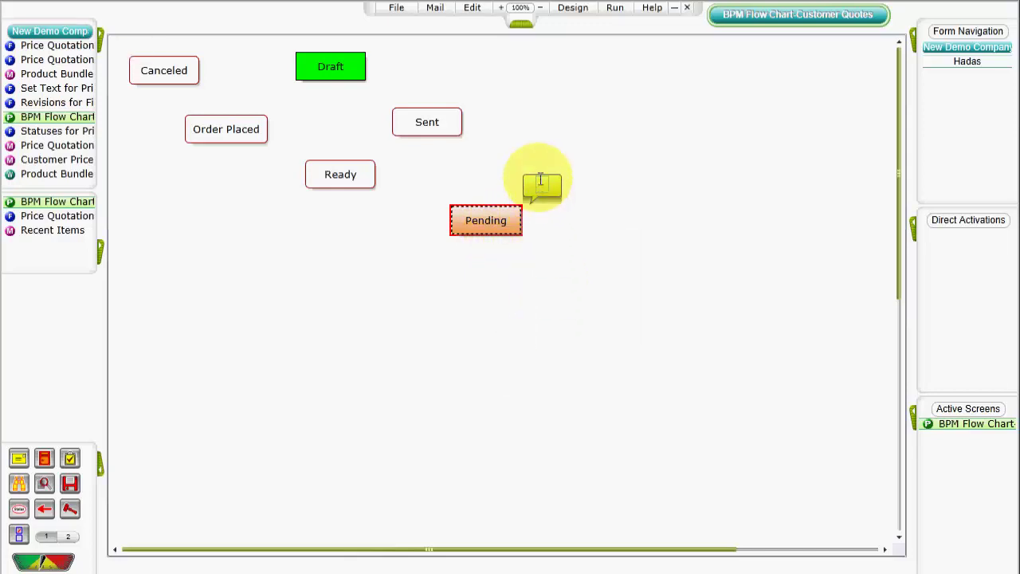
click(544, 183)
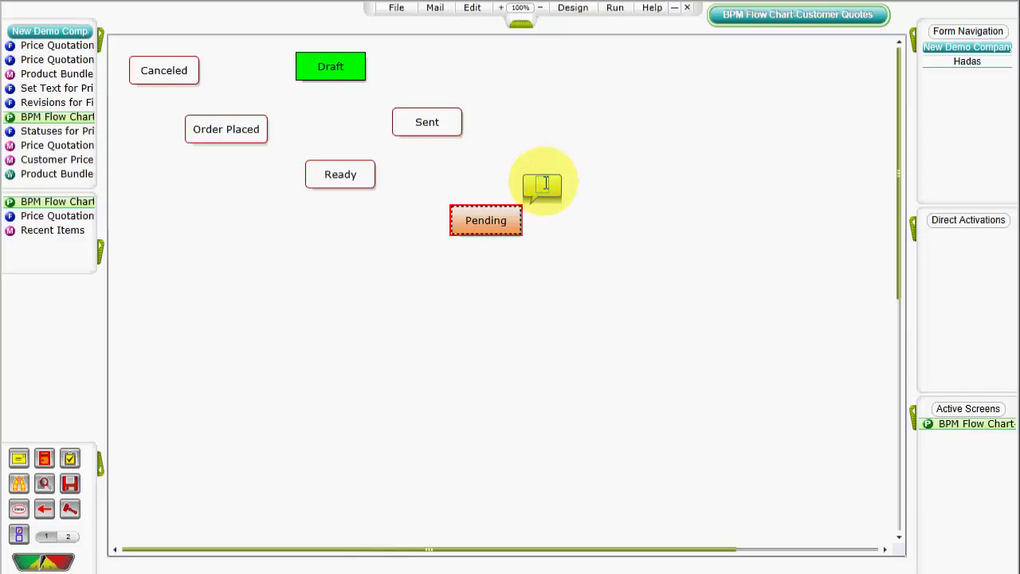
text(and)
text(ed)
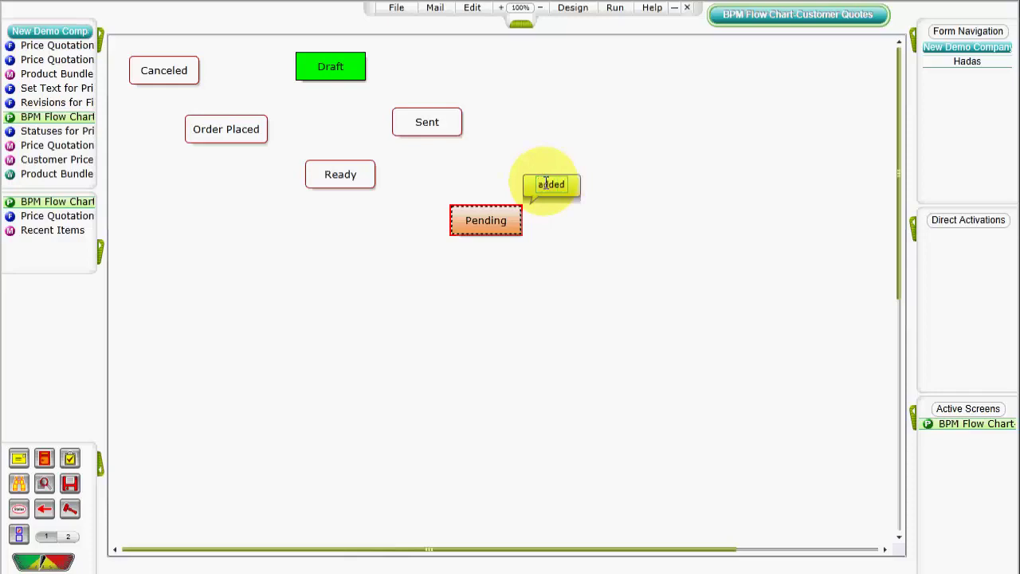
text( on)
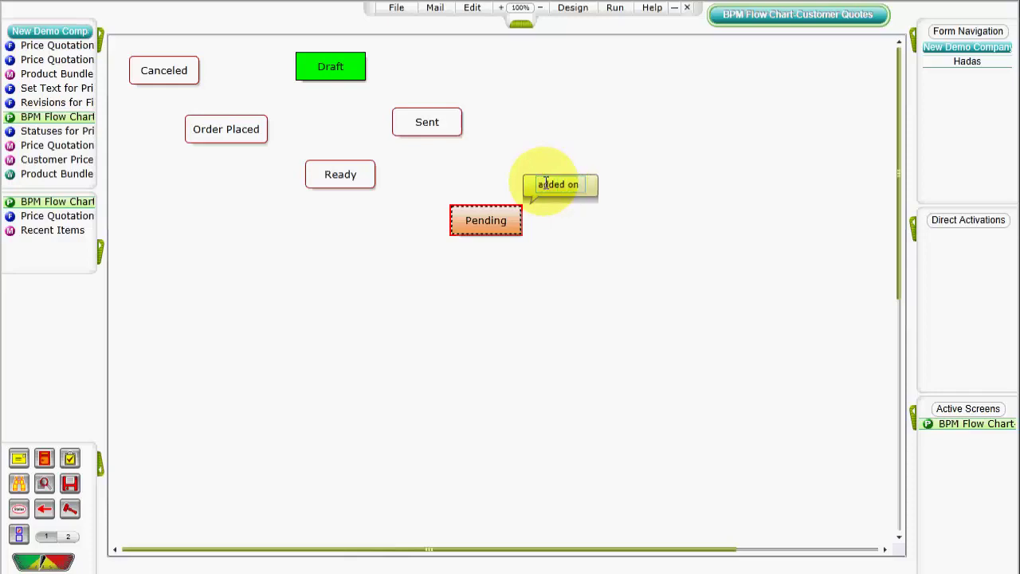
text( date)
key(Return)
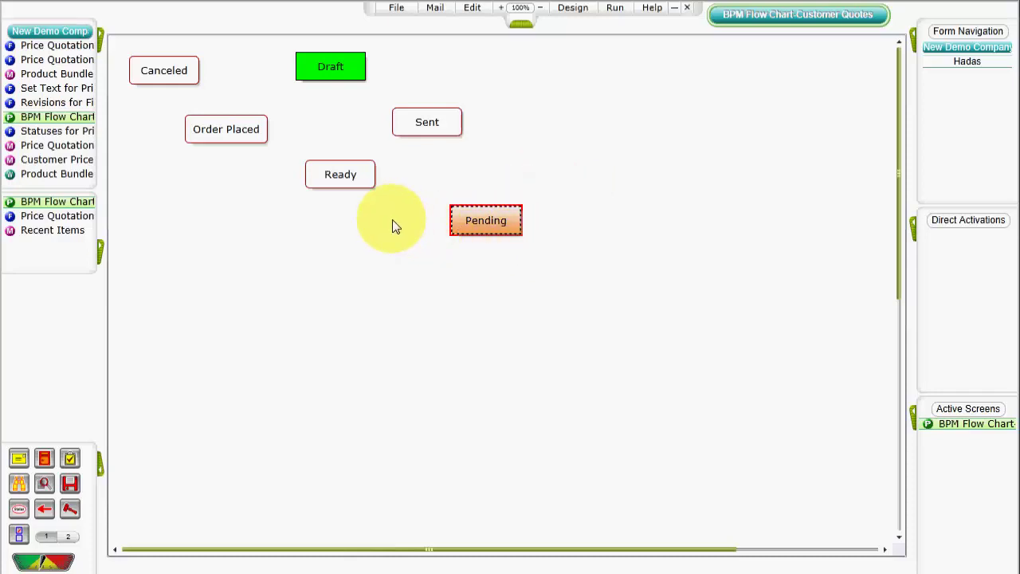
mouse_move(492, 226)
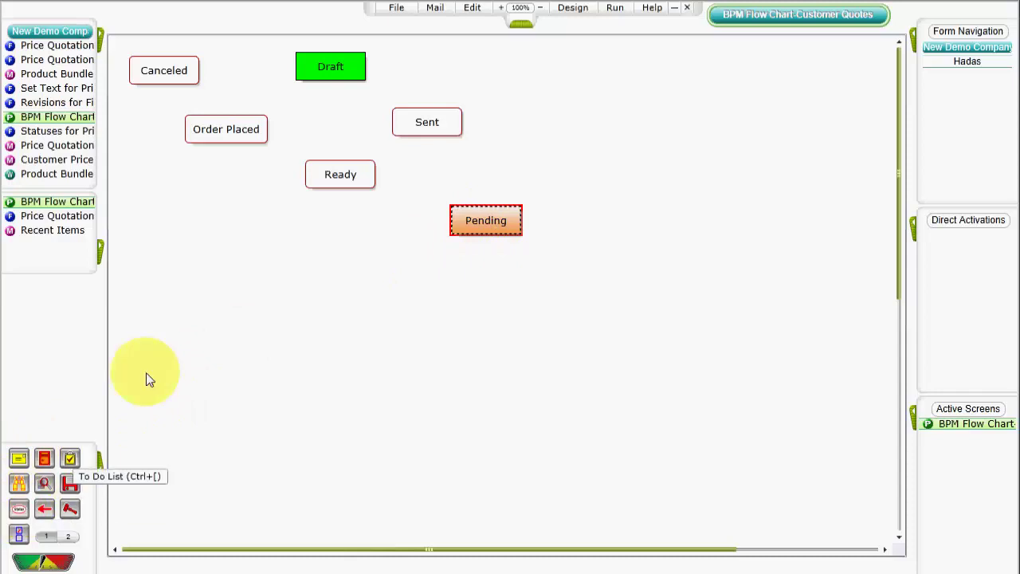
click(470, 10)
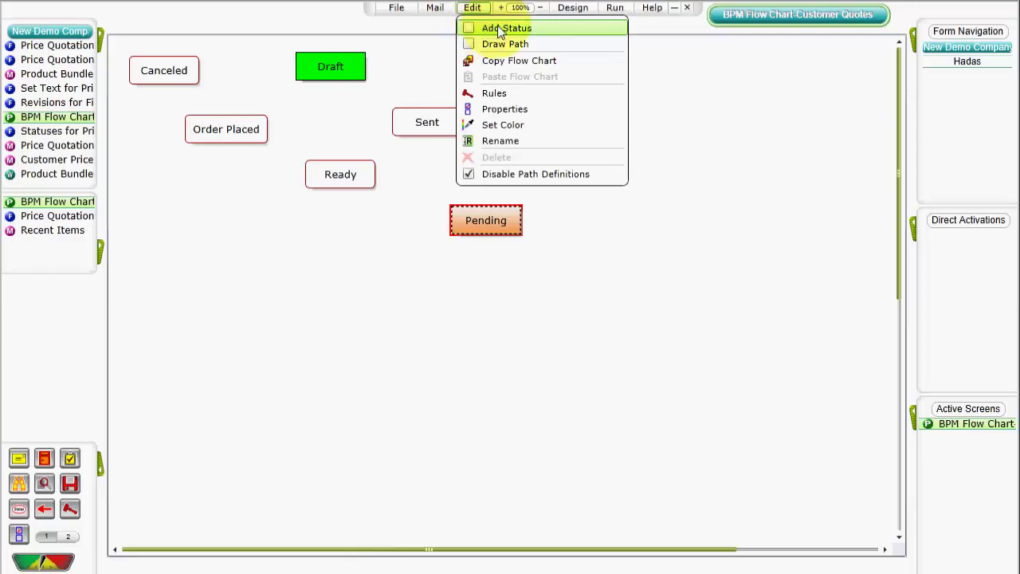
click(607, 244)
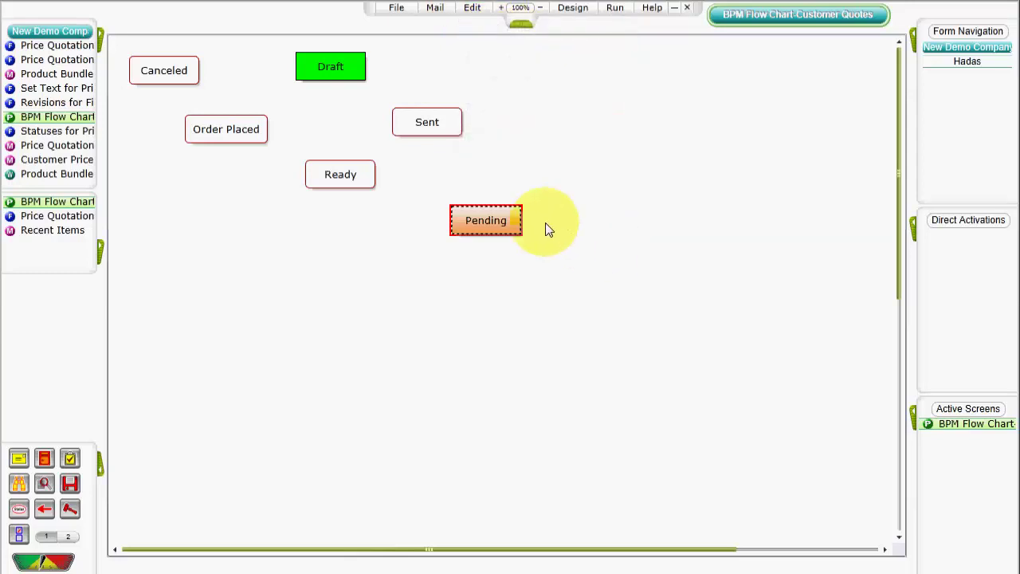
Enable Include in ToDo List in the properties of the Ready status
right_click(347, 179)
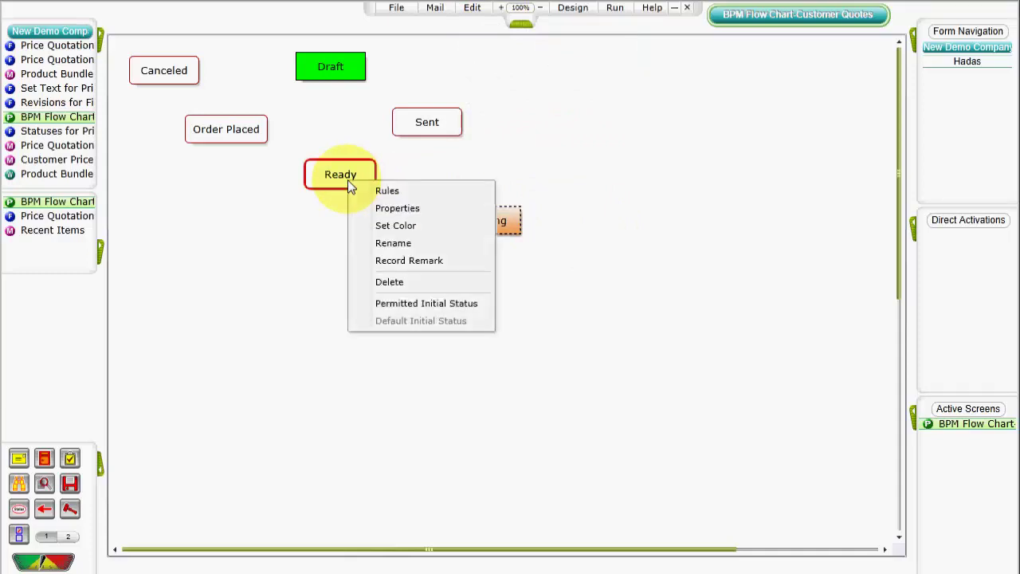
click(396, 209)
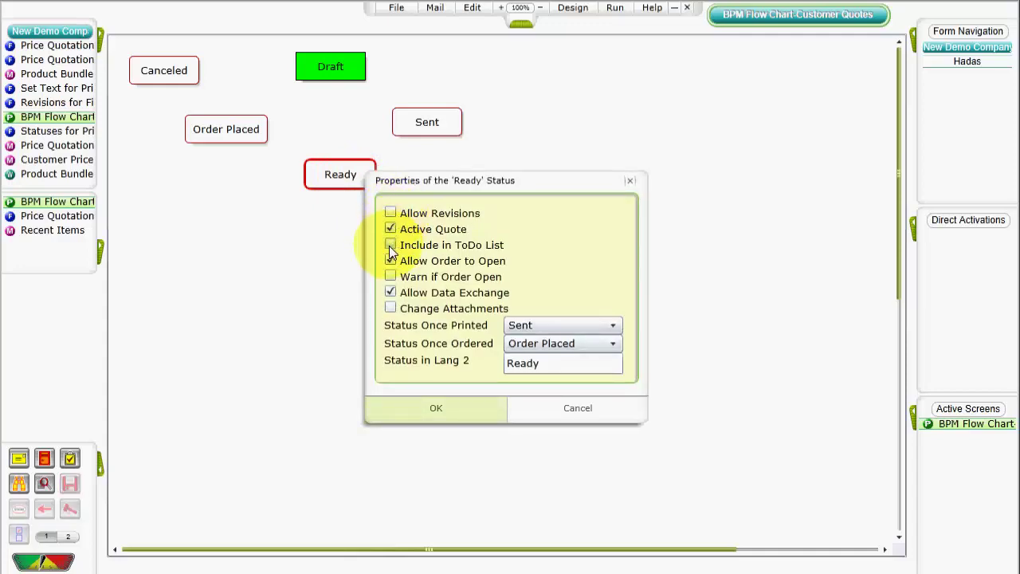
click(390, 249)
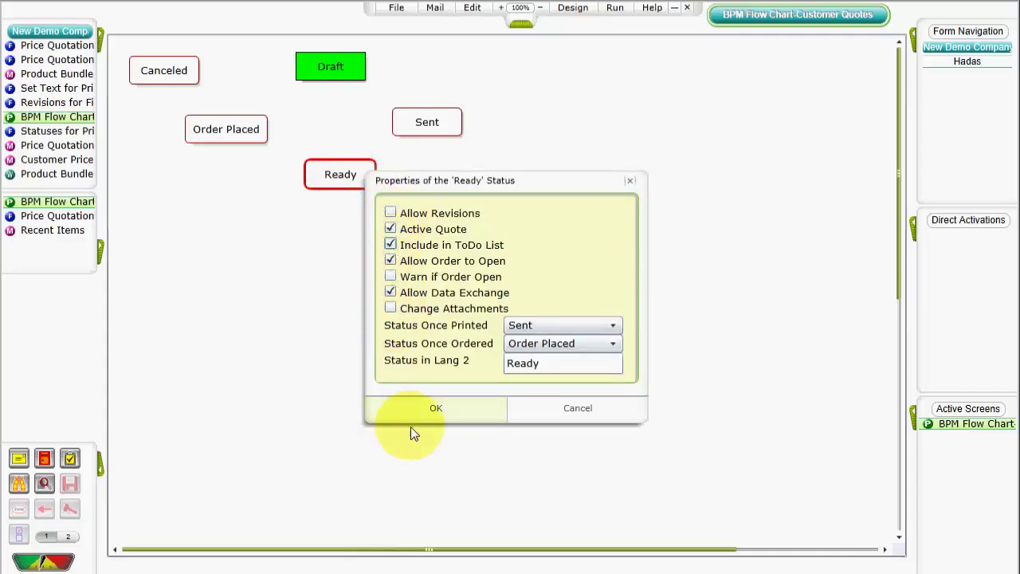
click(430, 409)
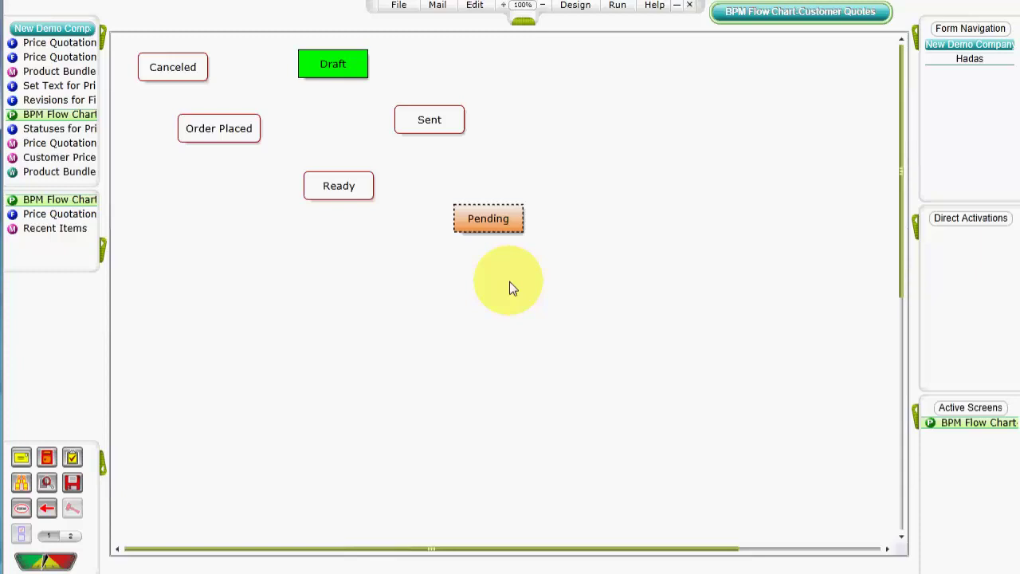
Move the Ready and Order Placed statuses lower on the chart and draw a path from Pending to Ready
drag(351, 199, 353, 248)
drag(212, 130, 211, 179)
right_click(579, 269)
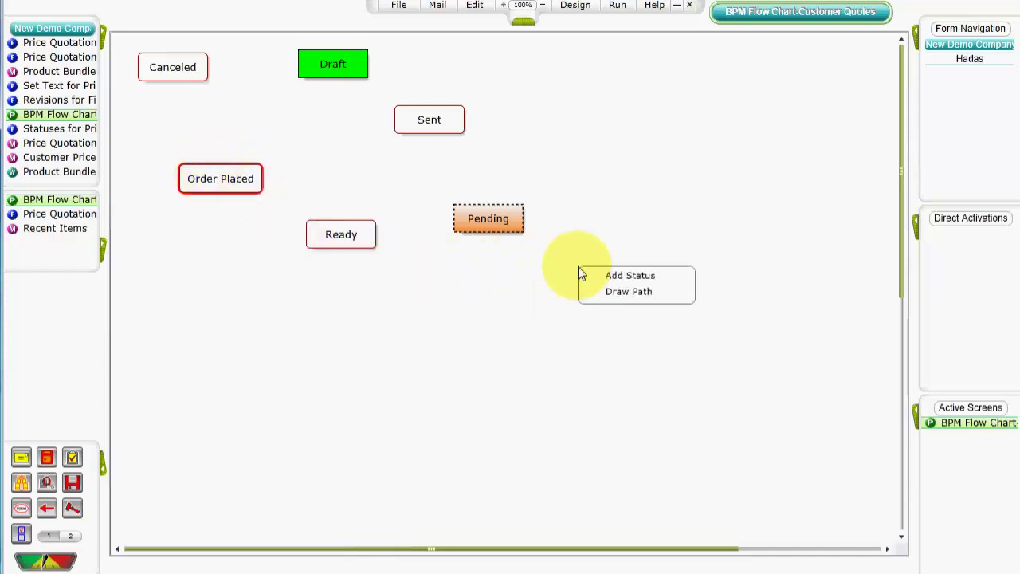
click(598, 292)
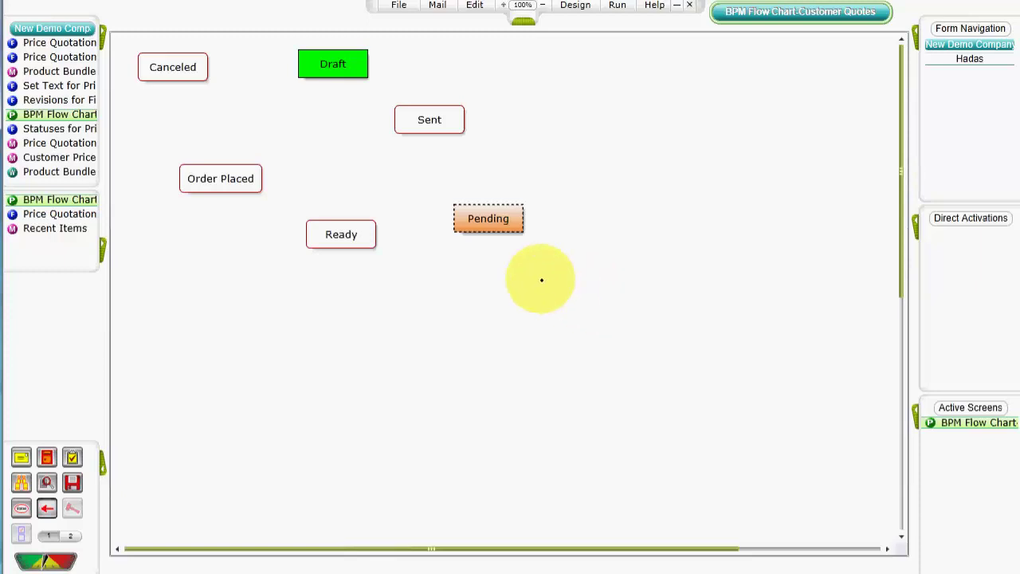
click(460, 229)
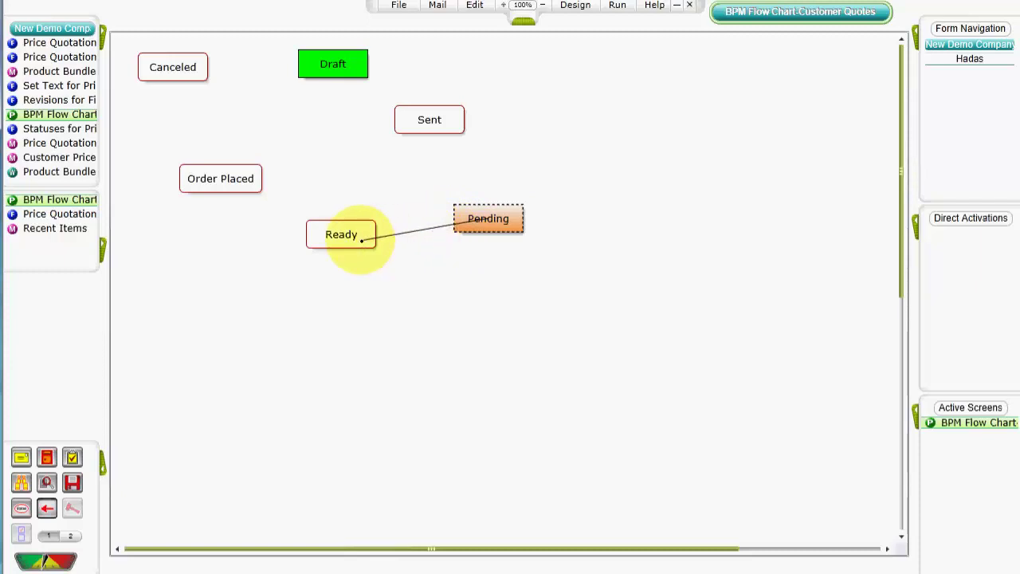
click(361, 239)
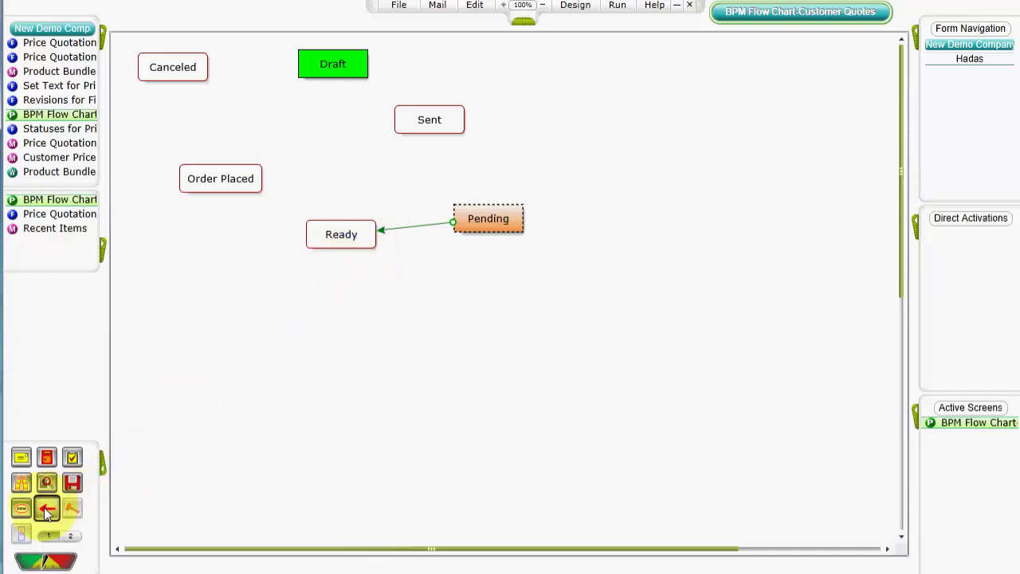
Draw a path from Pending to Canceled and another from Draft to Pending
click(475, 6)
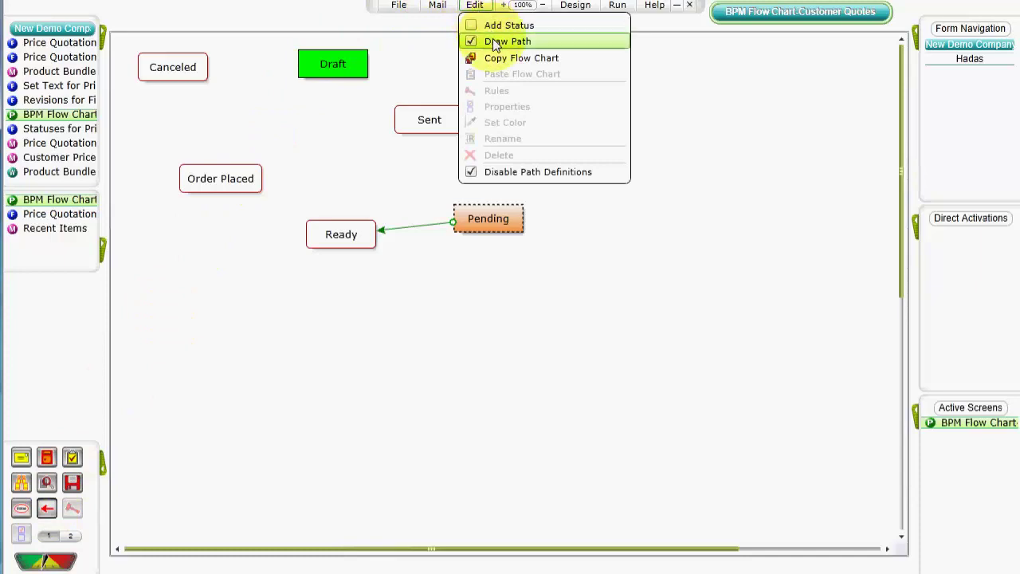
click(431, 282)
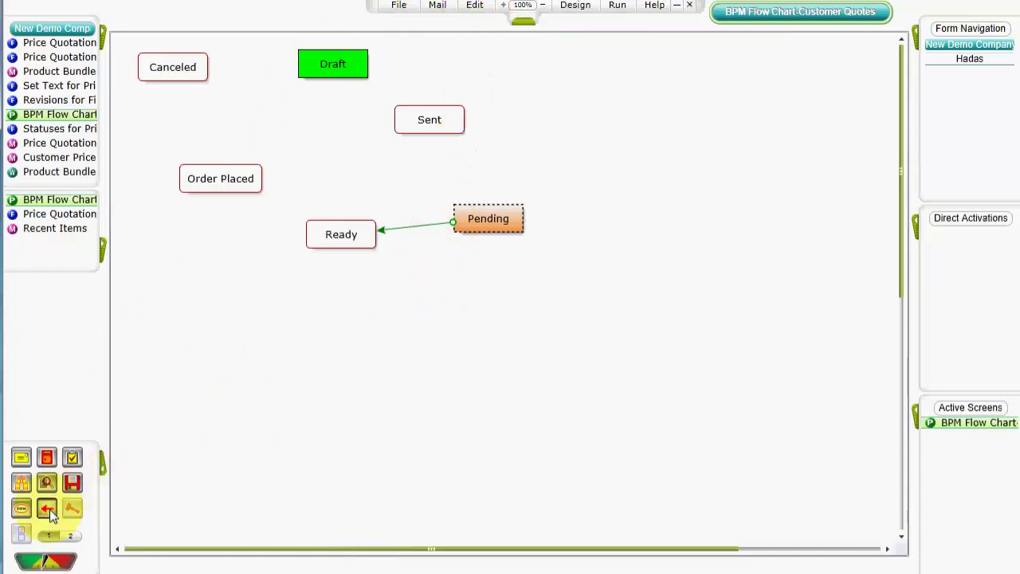
mouse_move(481, 204)
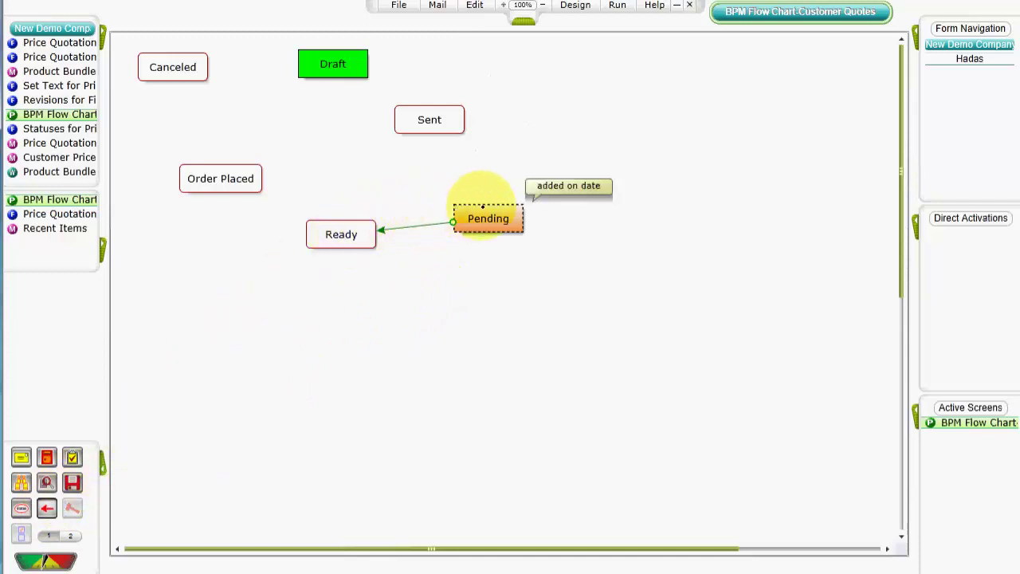
mouse_move(487, 206)
mouse_down()
mouse_move(298, 162)
mouse_move(191, 82)
mouse_move(197, 73)
mouse_up()
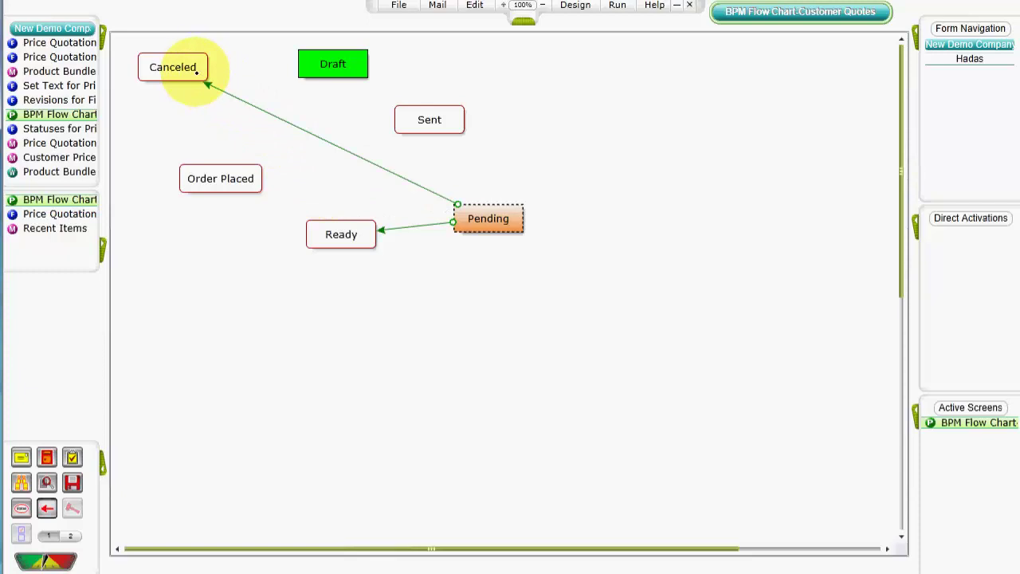
drag(332, 64, 494, 217)
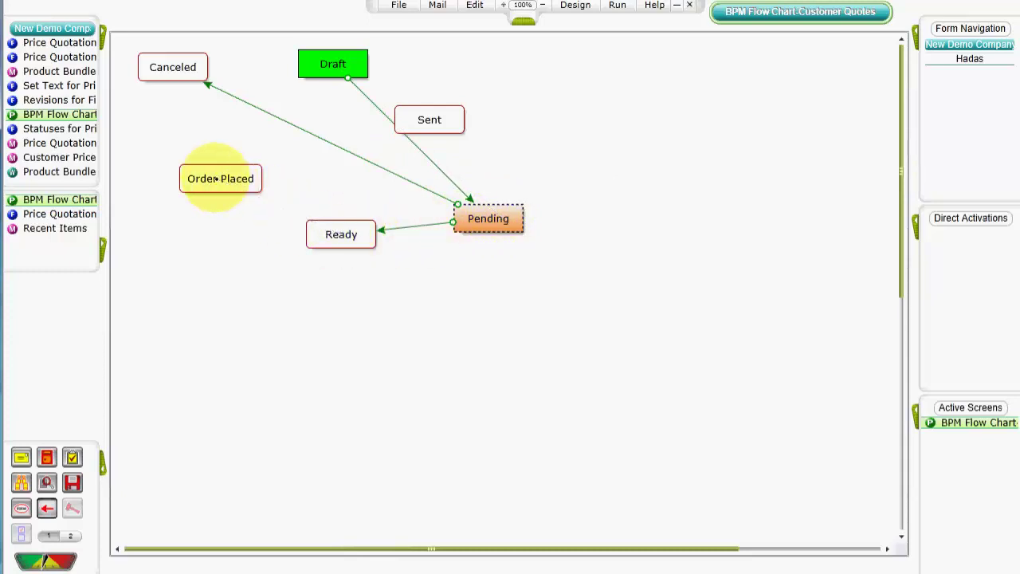
Draw paths from Ready to Order Placed and Canceled, and from Order Placed to Sent and Canceled
click(215, 179)
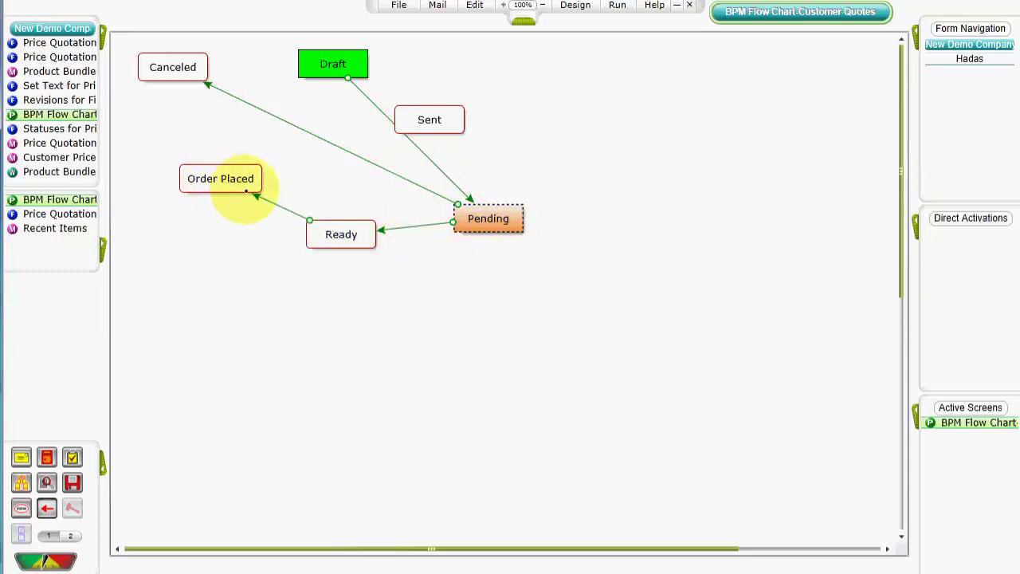
drag(338, 232, 156, 69)
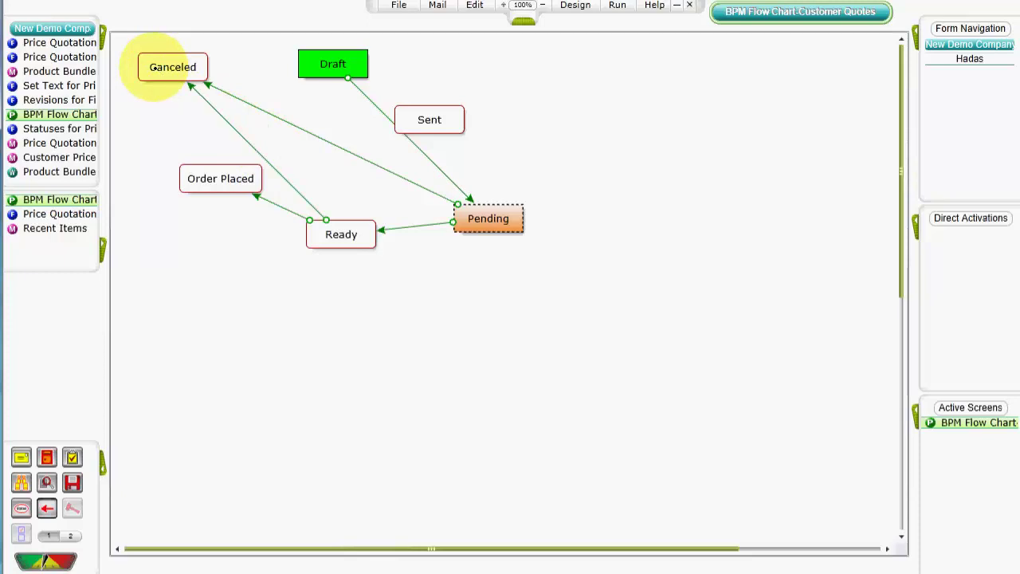
drag(226, 175, 426, 119)
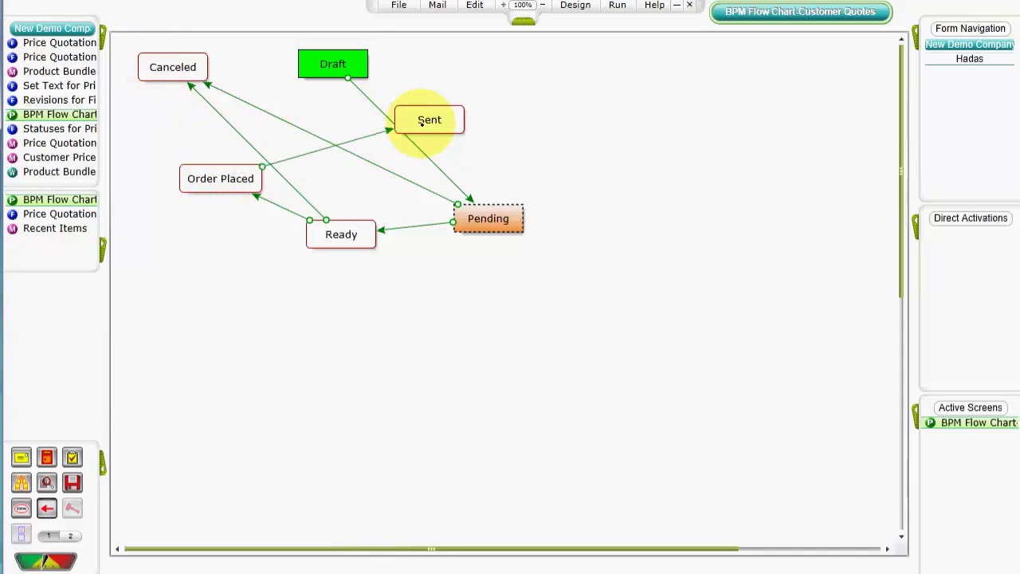
drag(226, 177, 159, 68)
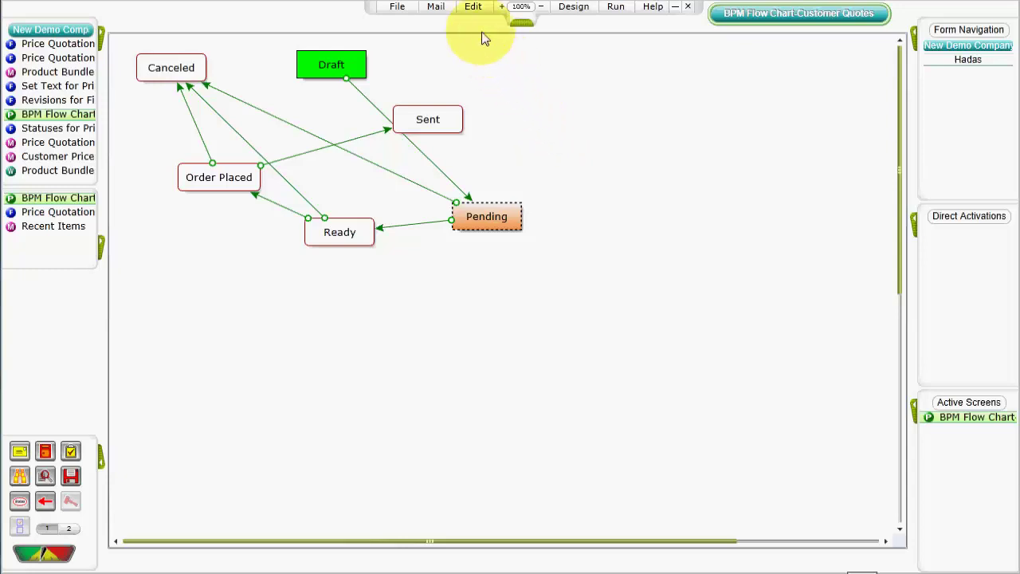
click(473, 7)
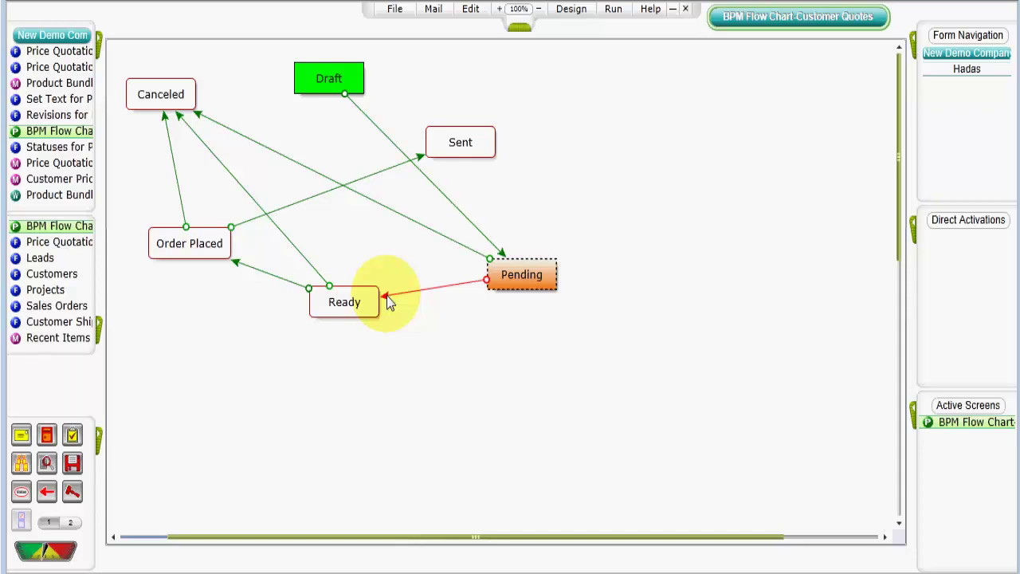
Add a rule to the Pending-to-Ready path with the action Allow status change to the group Sales
right_click(389, 301)
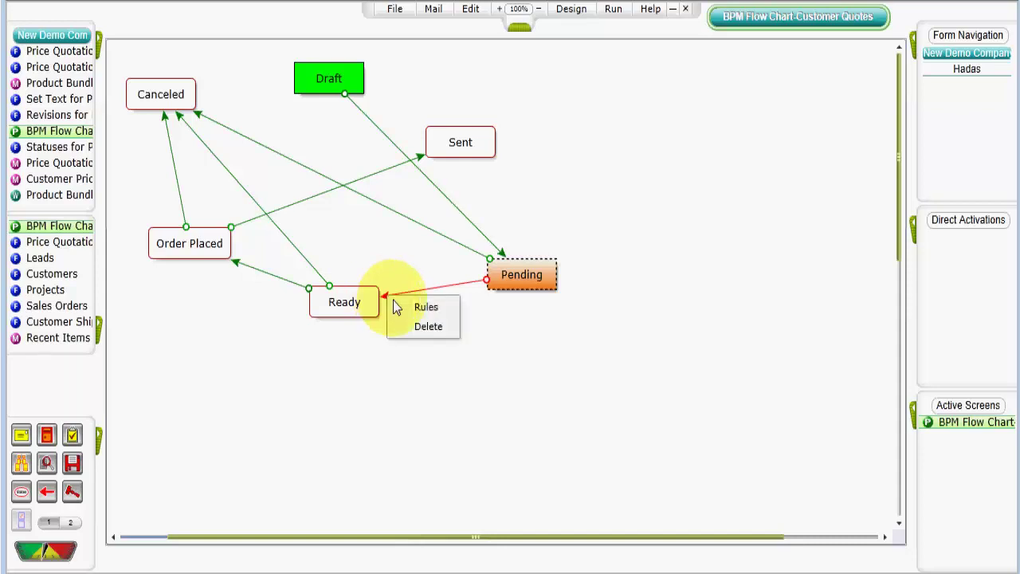
click(423, 308)
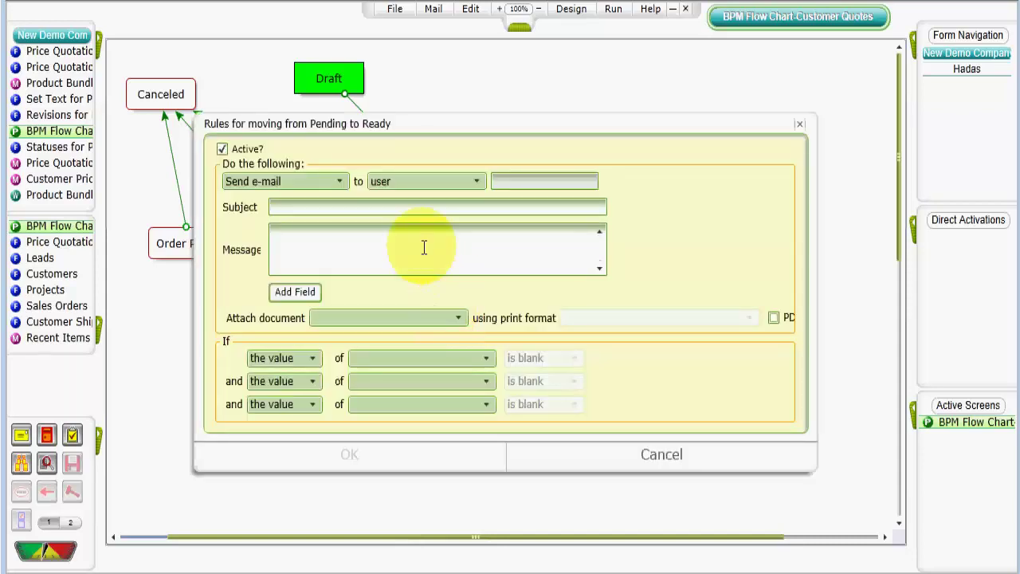
click(342, 183)
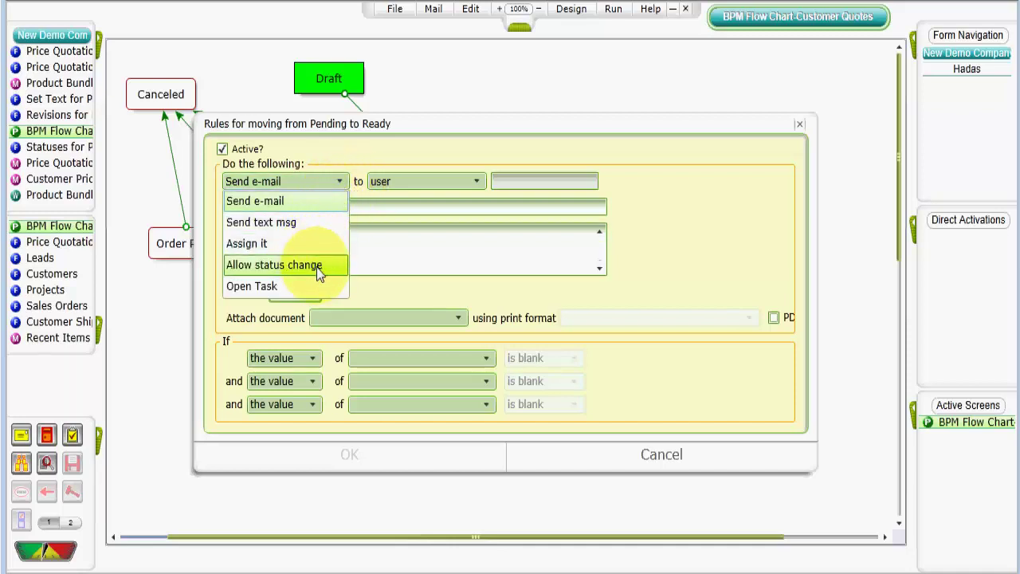
click(319, 266)
click(445, 182)
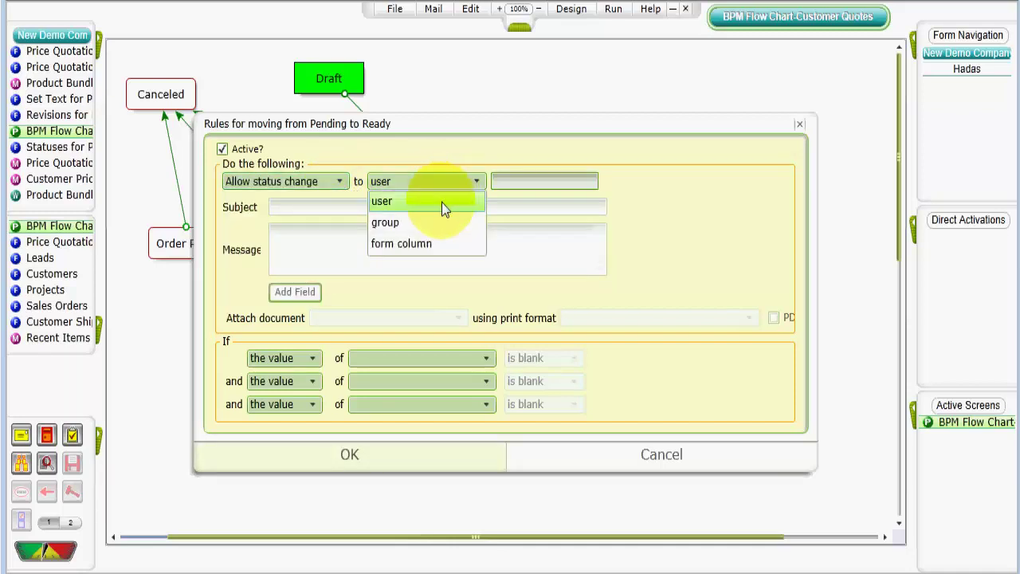
click(423, 223)
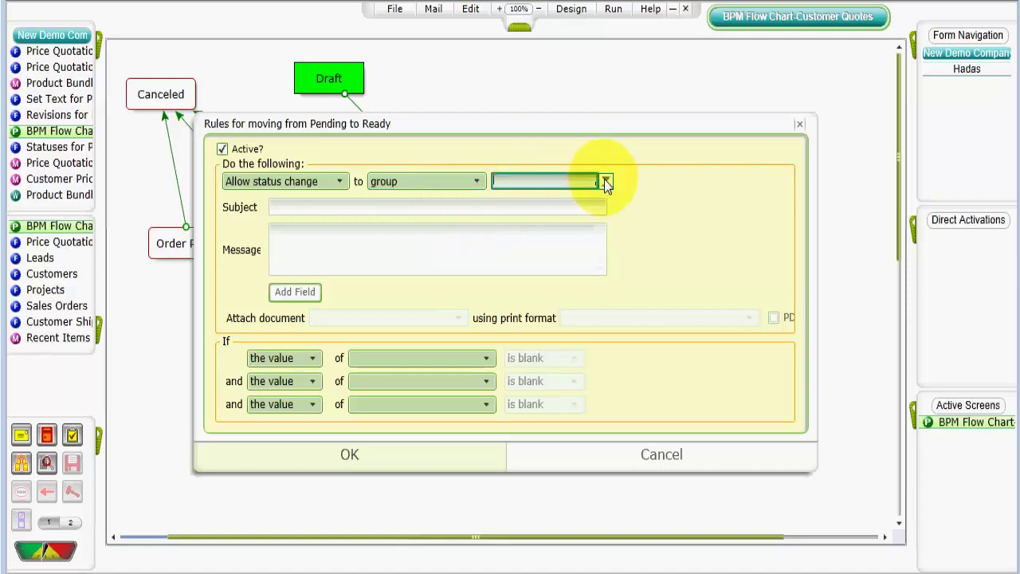
click(605, 182)
click(687, 430)
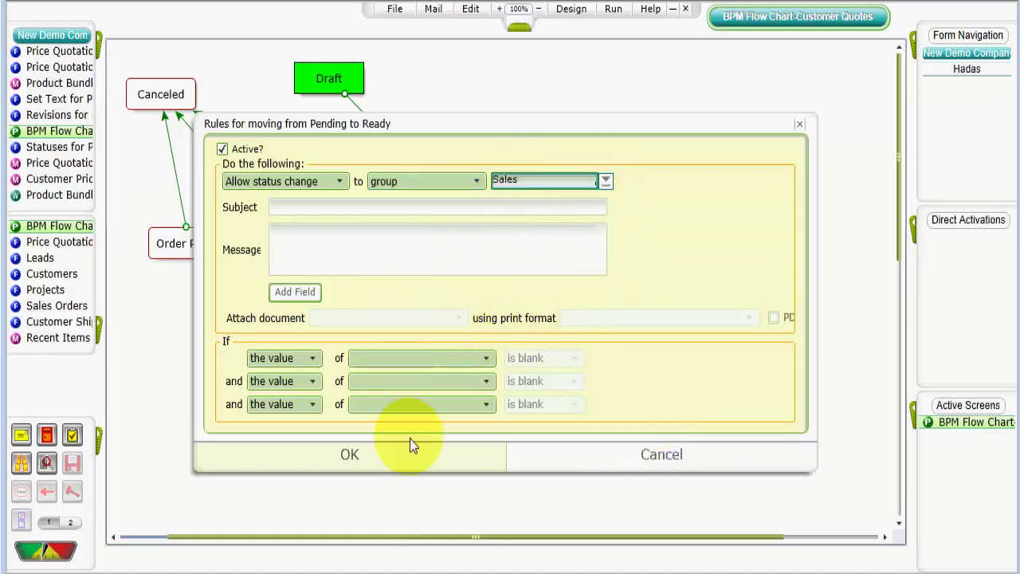
click(403, 461)
click(293, 456)
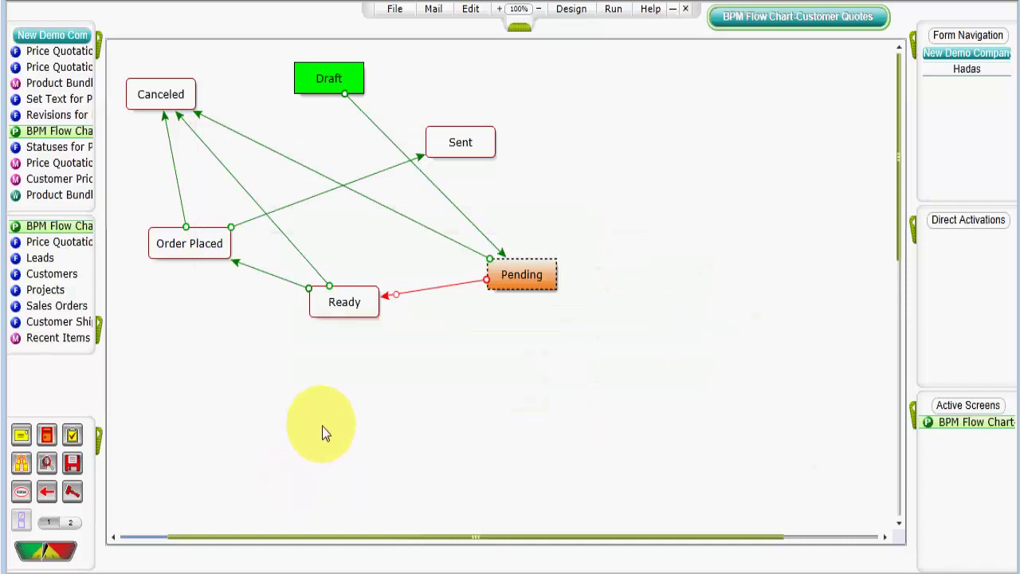
Add a second rule to the Pending-to-Ready path with the action Assign it to user, entering the assigned user's name
right_click(396, 294)
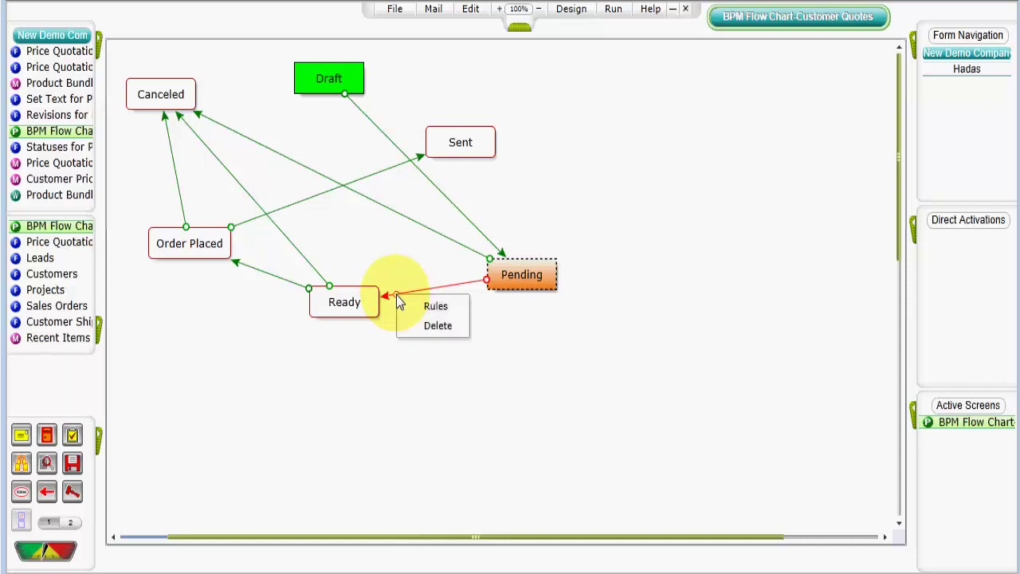
click(416, 302)
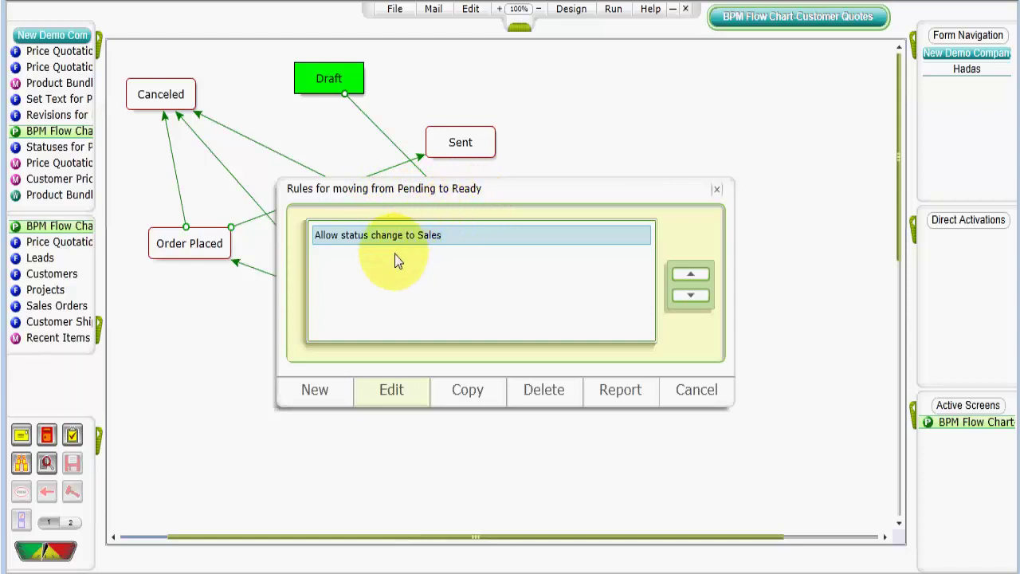
click(318, 395)
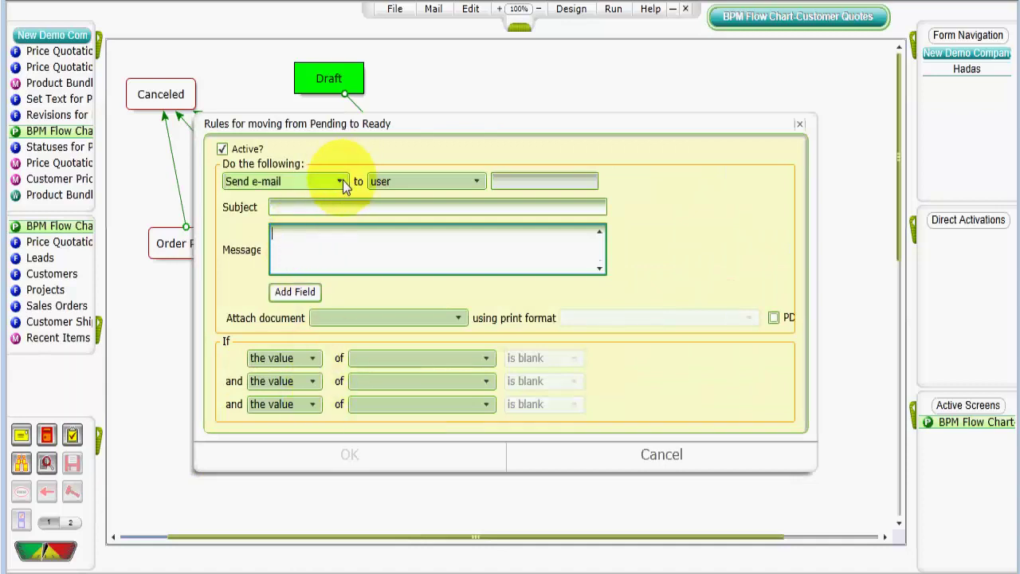
click(340, 181)
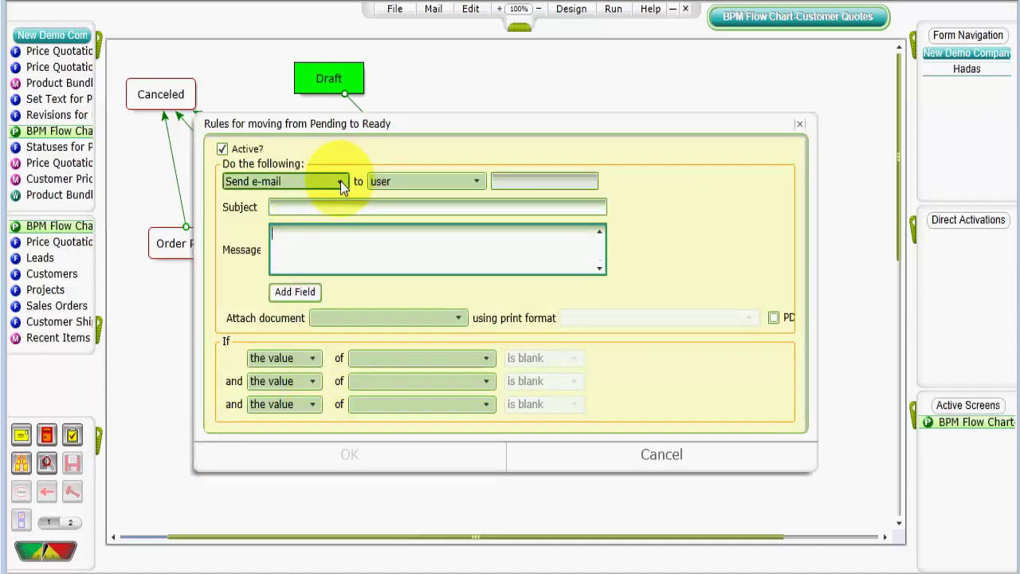
click(294, 246)
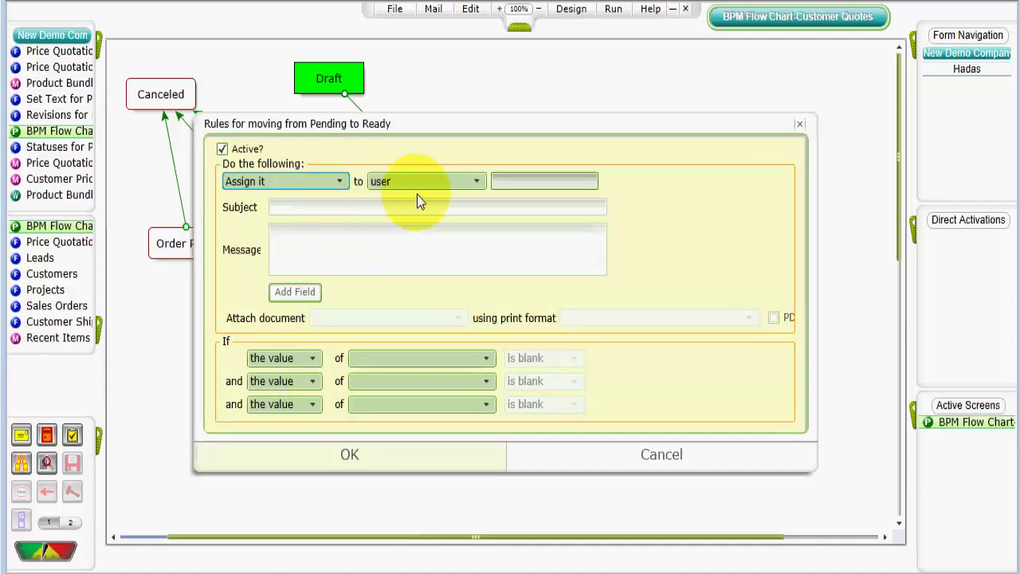
click(439, 182)
click(465, 199)
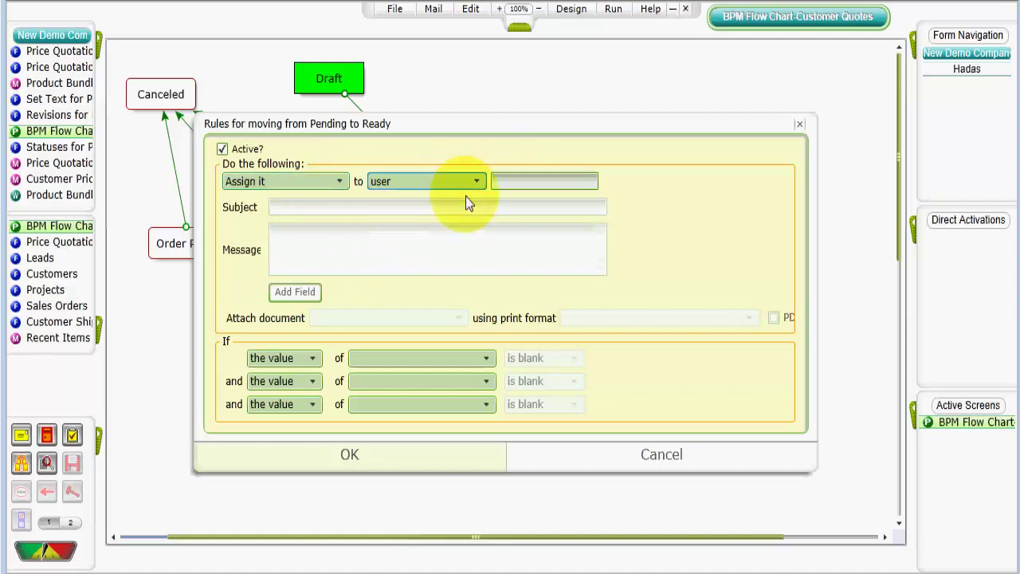
click(546, 182)
click(606, 181)
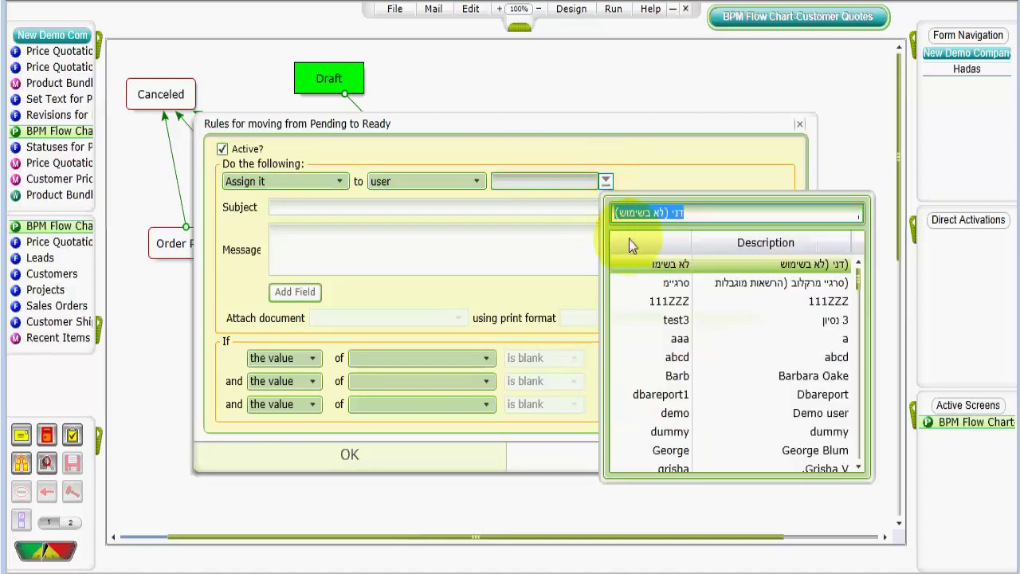
text(Pete)
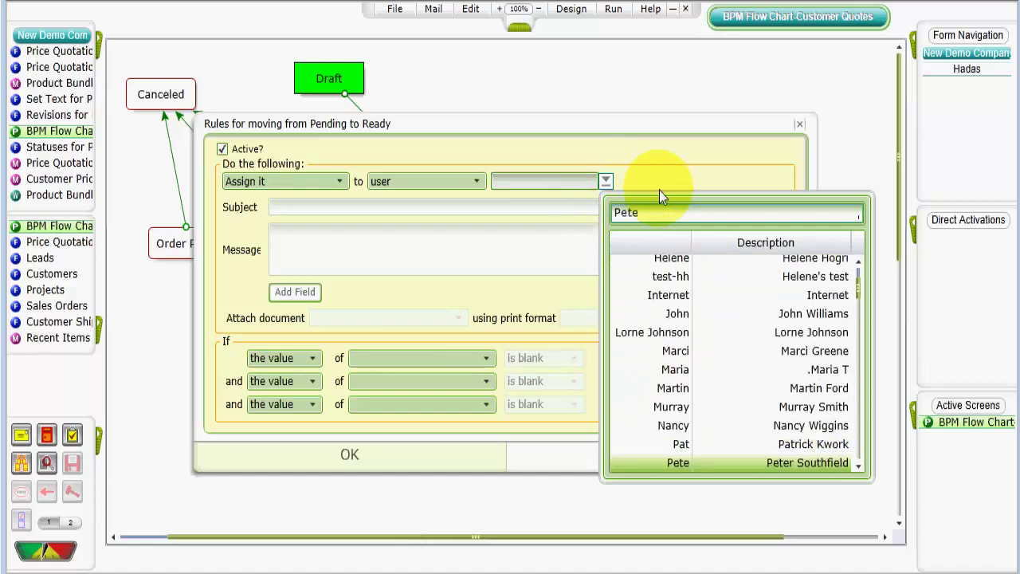
key(Return)
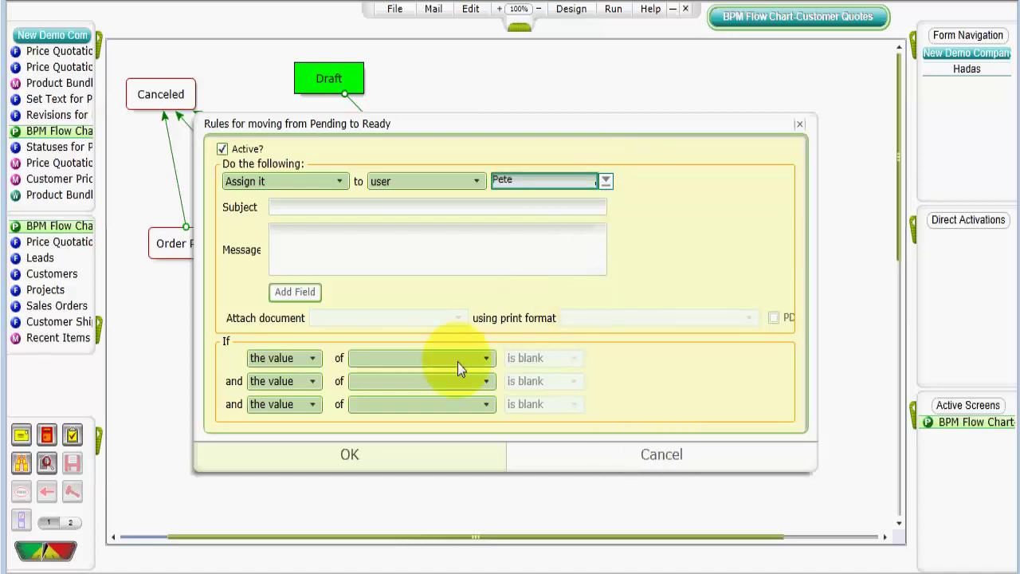
click(341, 461)
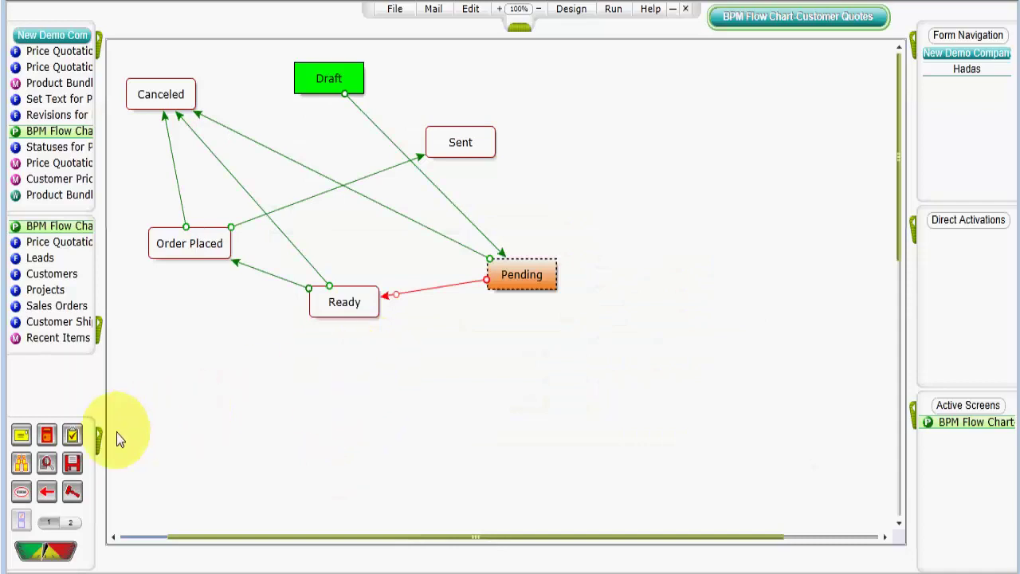
Save the flow chart and start a rule for the Ready status with the action Send e-mail to form column Assigned to
click(74, 466)
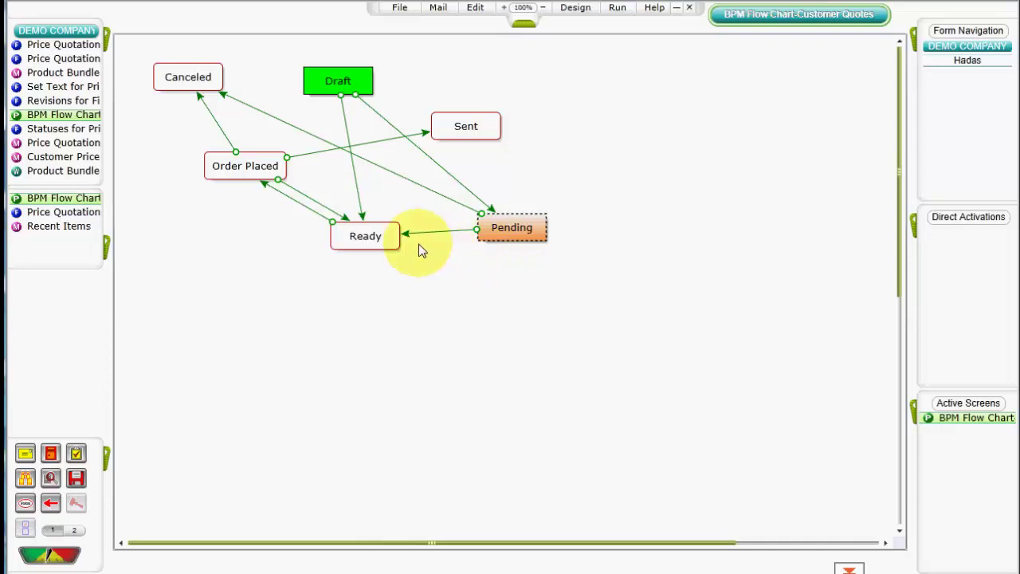
right_click(364, 243)
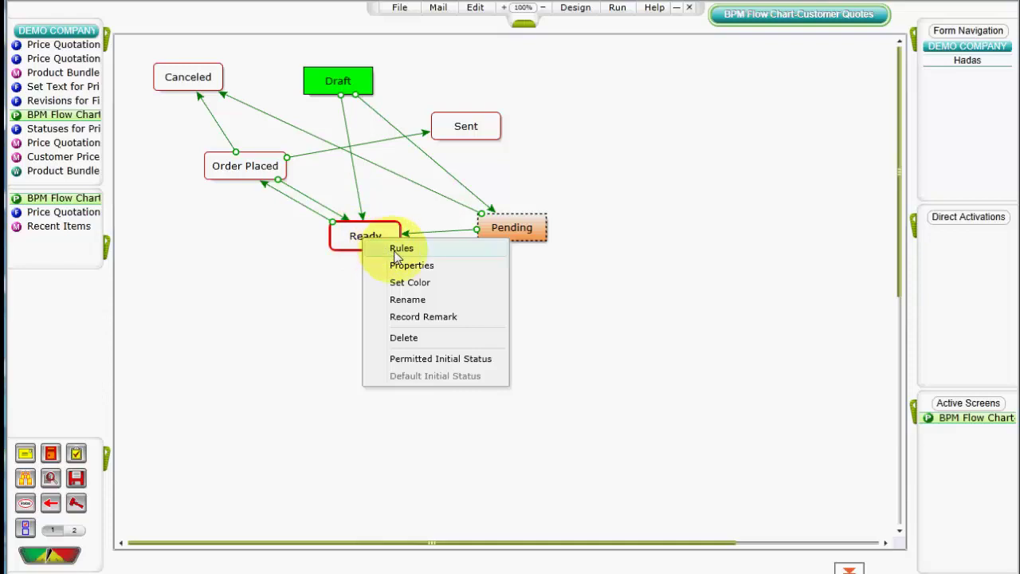
click(396, 250)
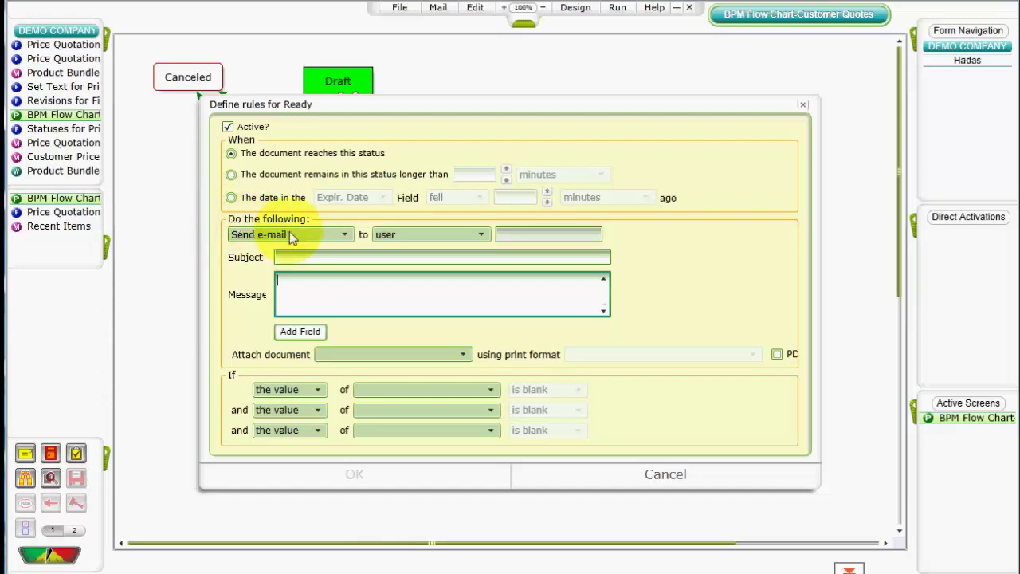
click(345, 235)
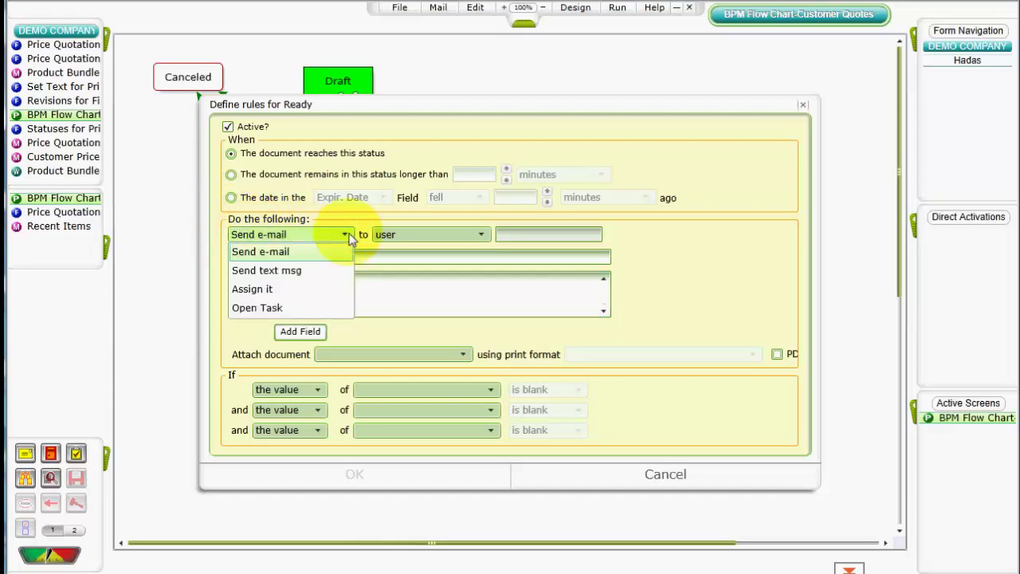
click(349, 238)
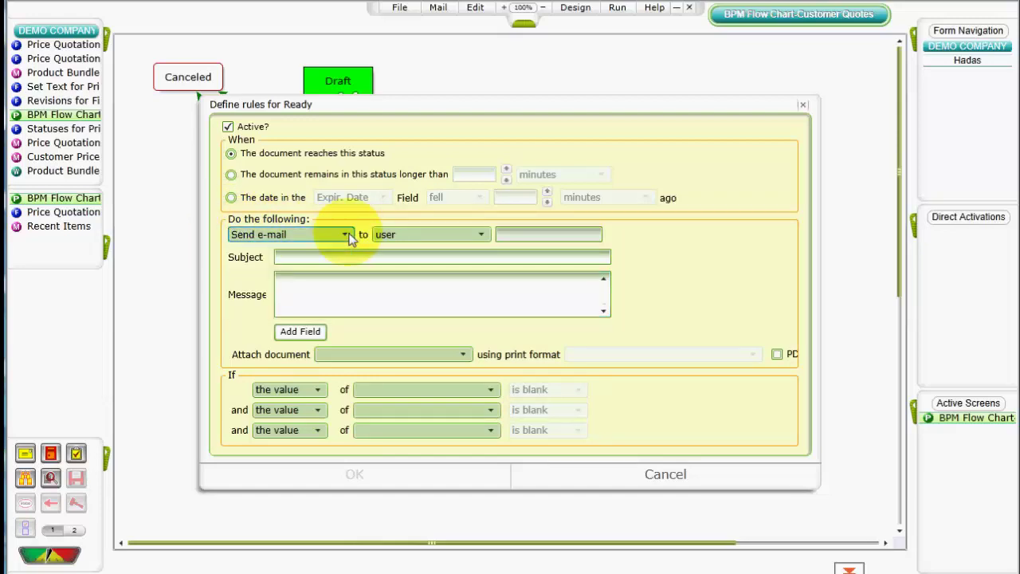
click(478, 239)
click(436, 310)
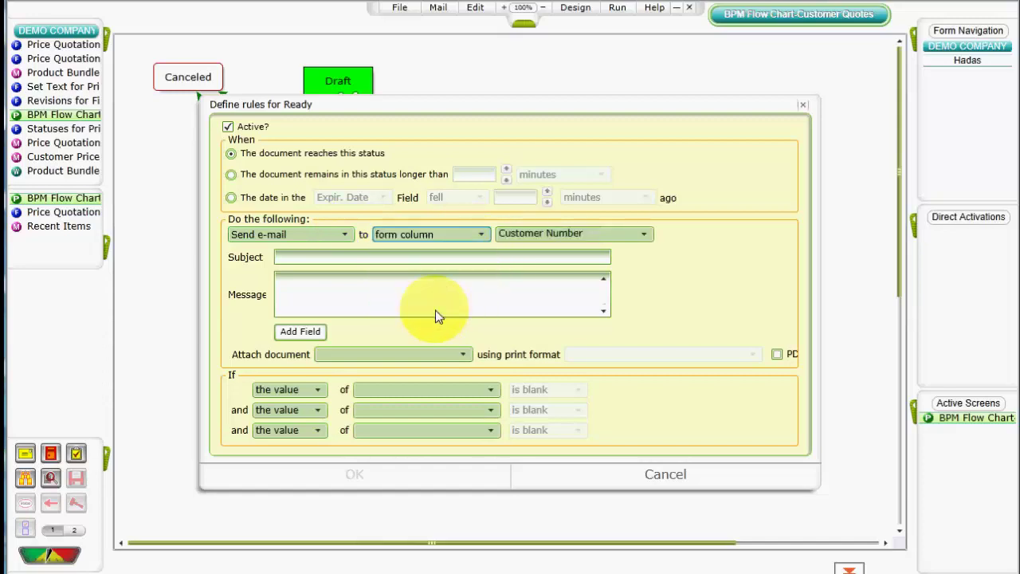
click(643, 234)
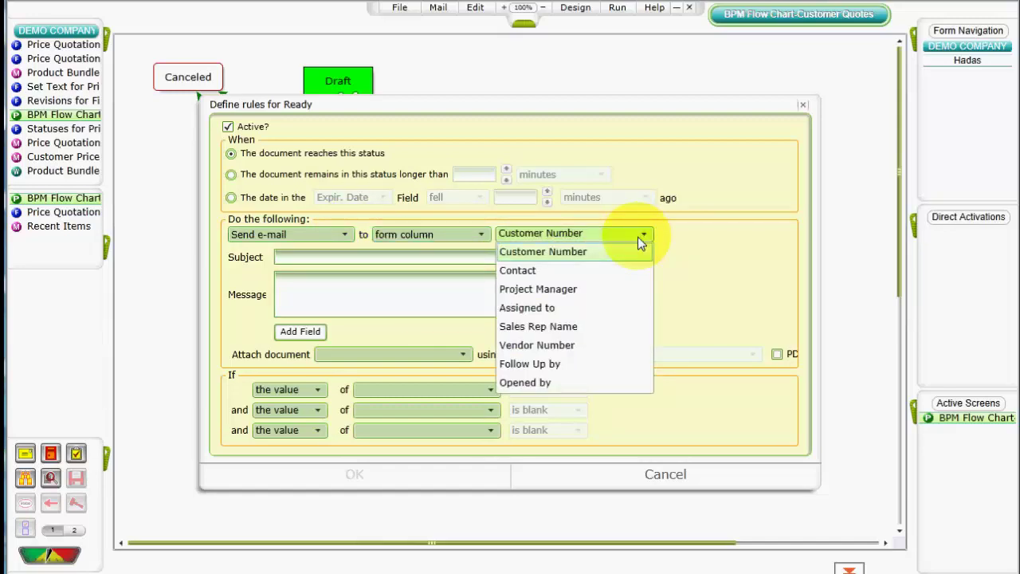
click(584, 310)
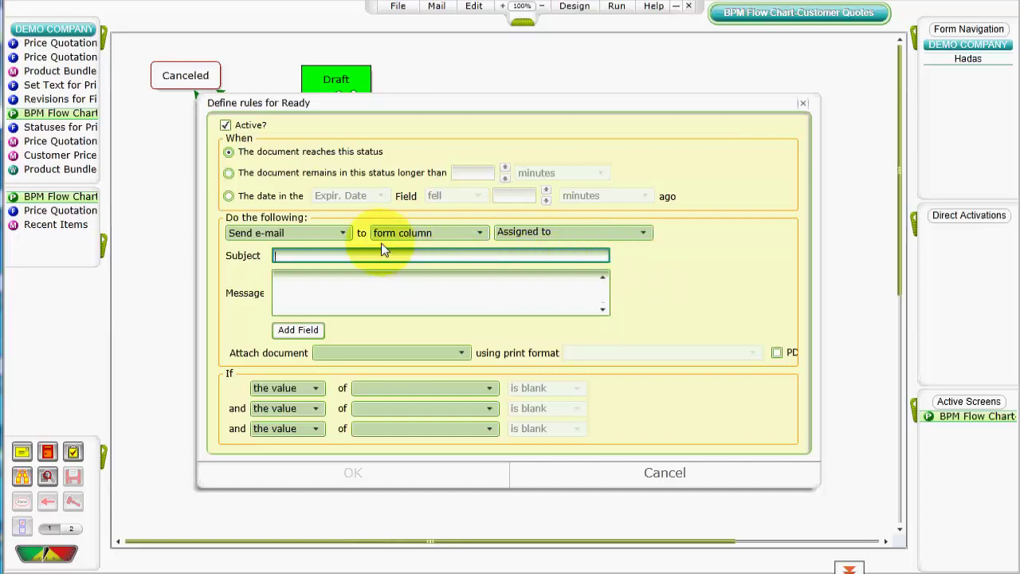
Compose the e-mail subject "Quote number<<Price Quotation>> needs your attention", inserting Price Quotation as a field
text(Quote number)
click(313, 330)
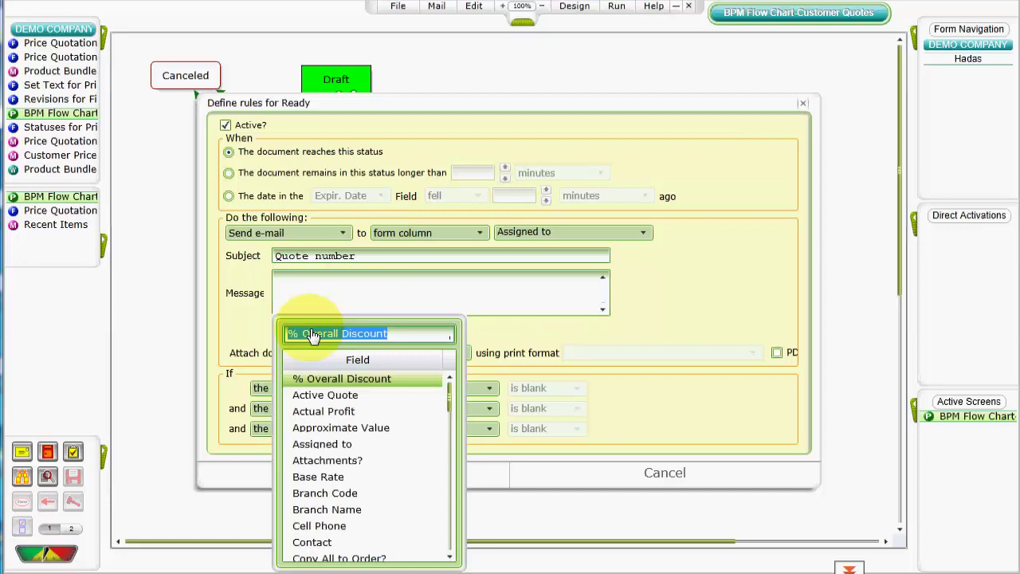
text(Pr)
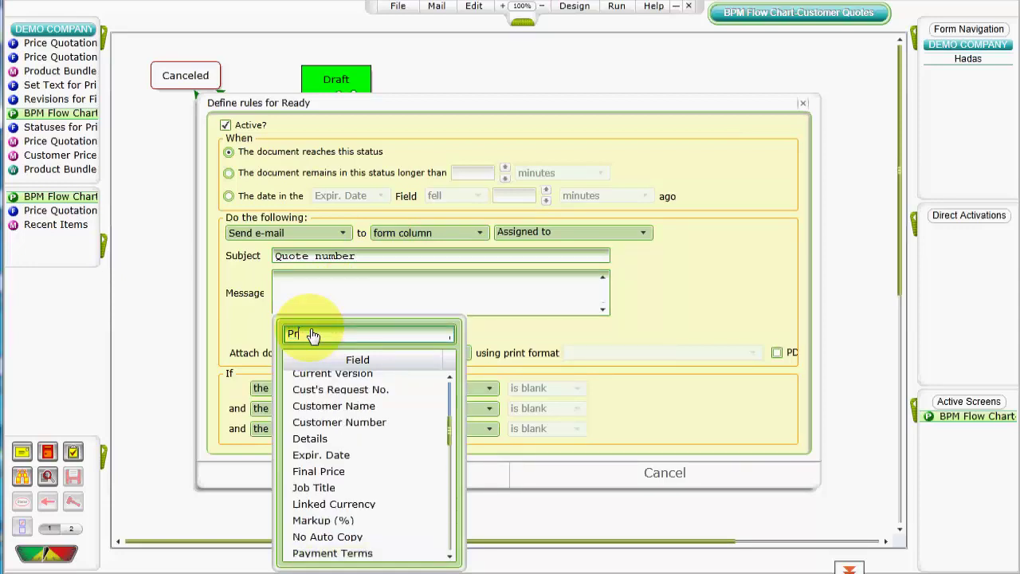
click(451, 557)
click(451, 557)
click(451, 557)
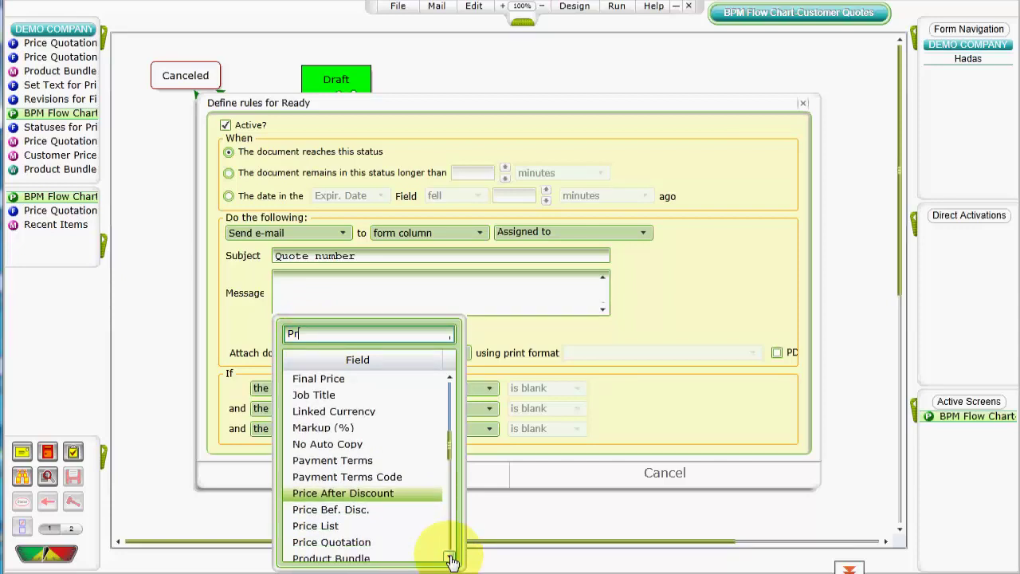
double_click(364, 541)
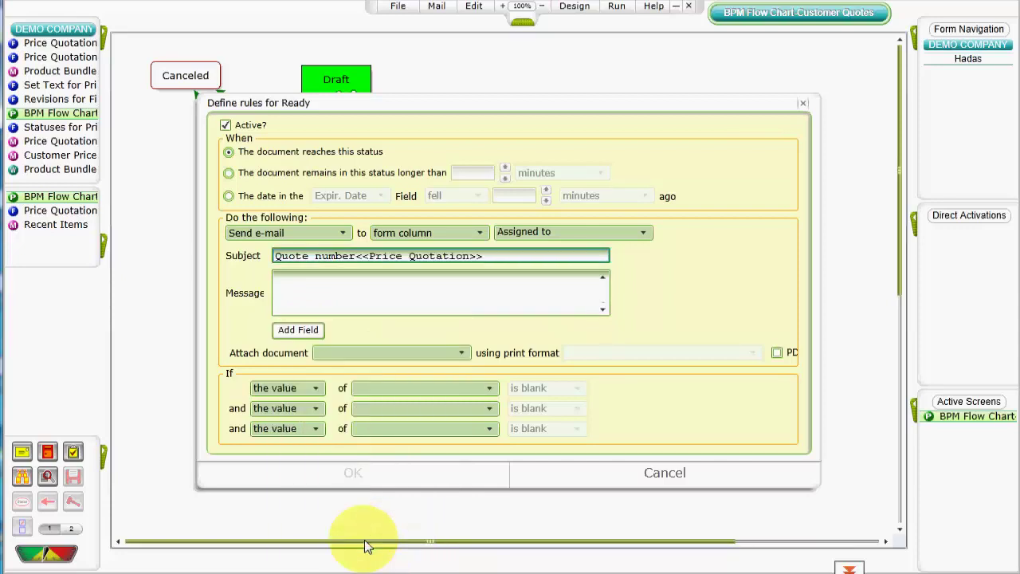
text(needs your attention)
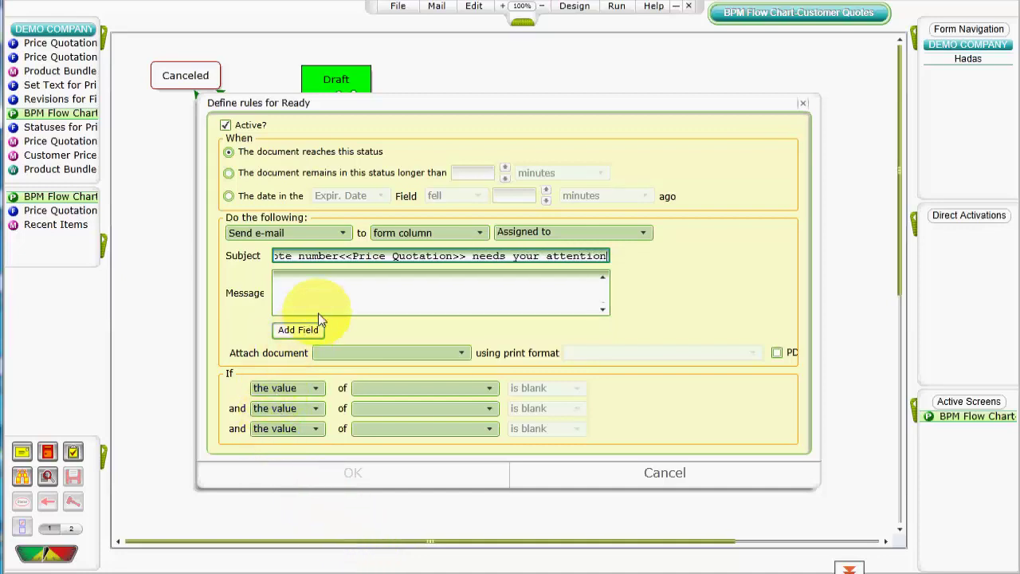
Begin the e-mail message with "Please review quote number" followed by the inserted Price Quotation field
click(326, 291)
text(P)
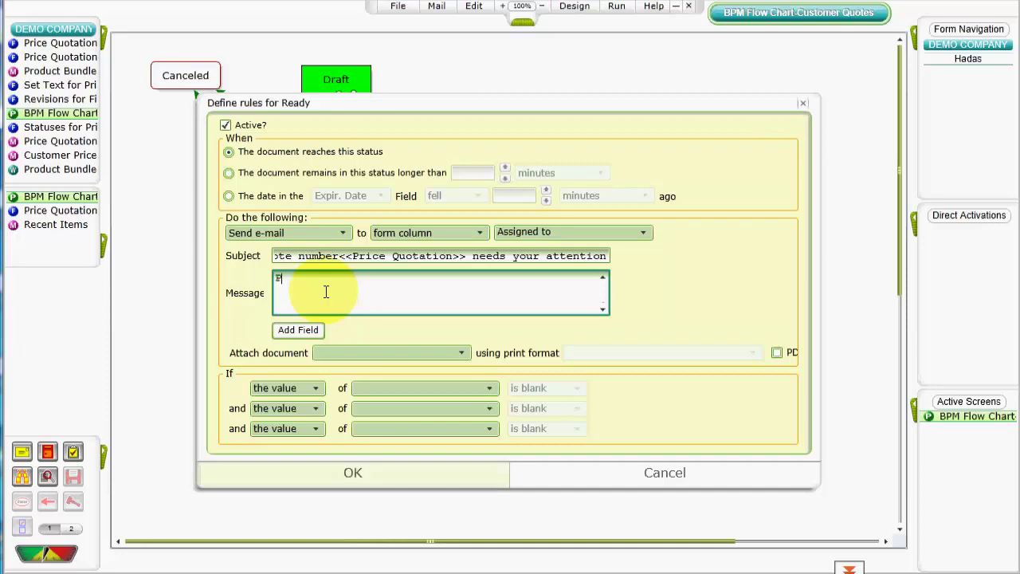
text(lease review quote number)
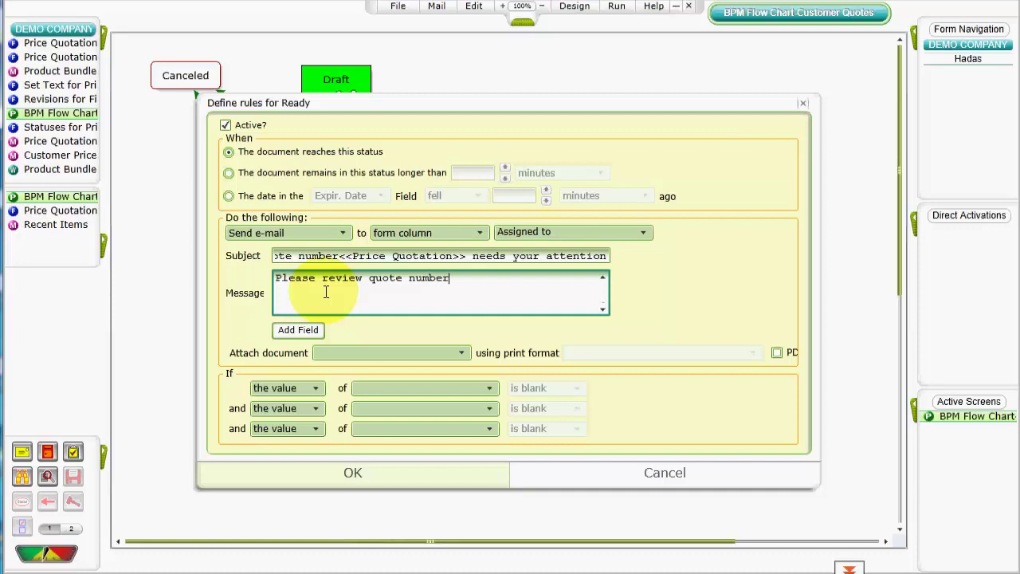
click(297, 330)
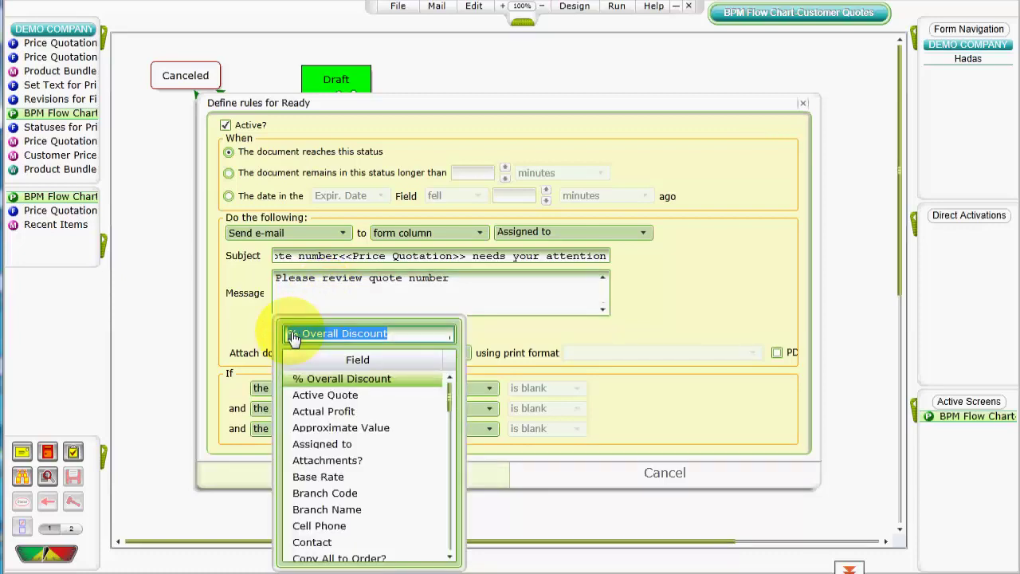
text(Pri)
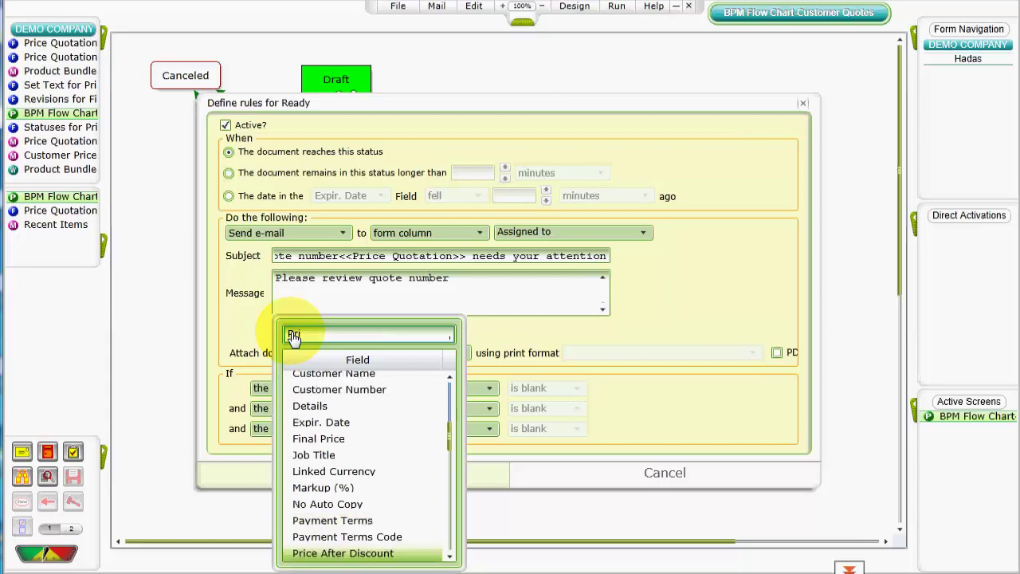
click(450, 558)
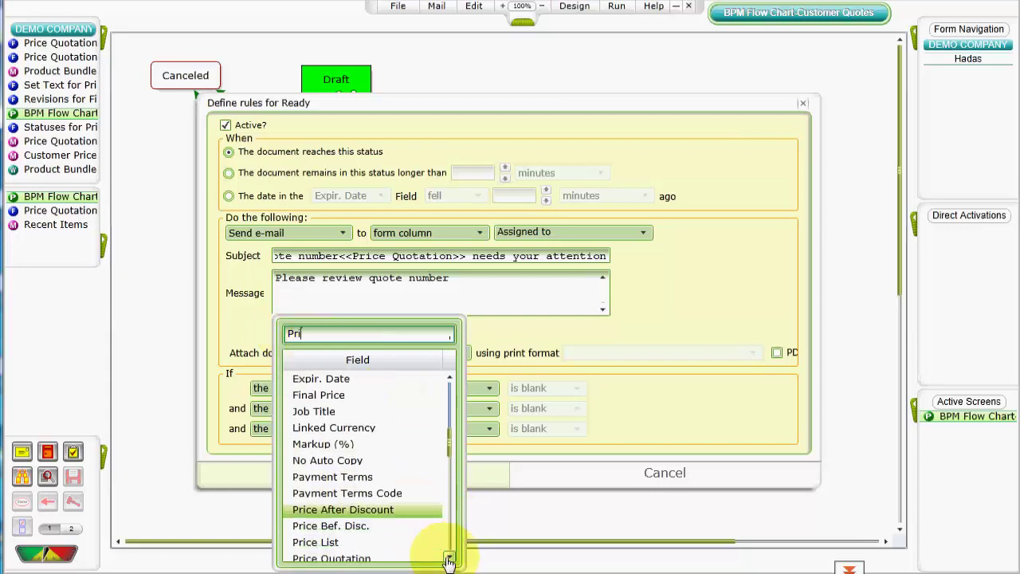
click(450, 558)
click(450, 558)
click(383, 526)
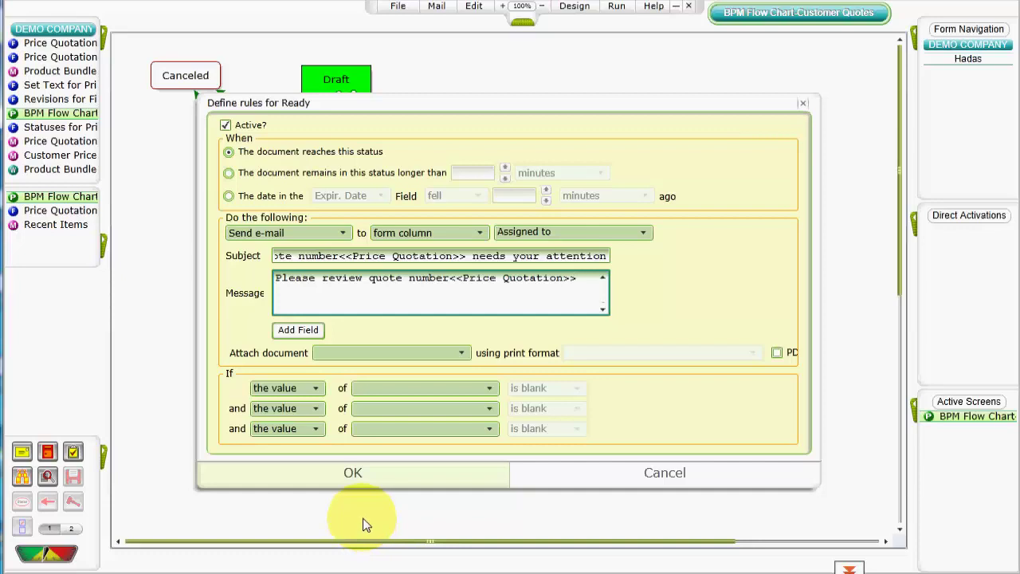
Continue the message with "asap so it can be sent by", the inserted Send Quote Before field and a period
text(asap so it can be sent by)
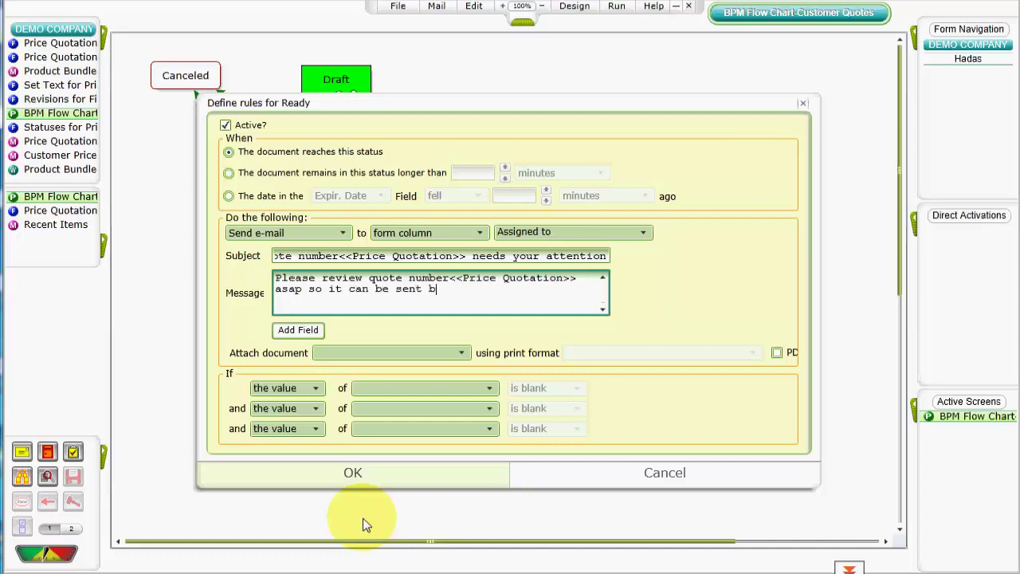
click(295, 329)
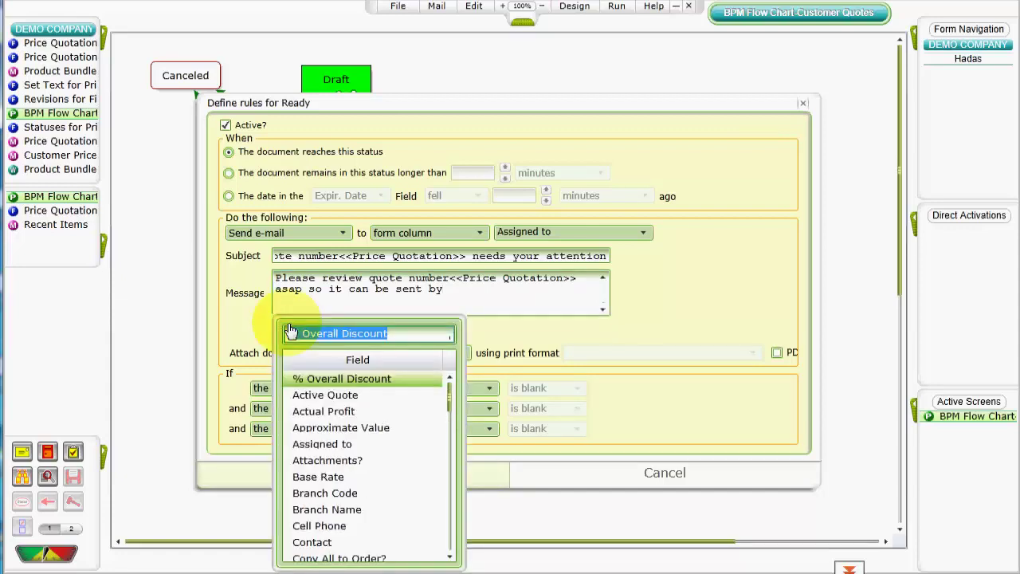
text(s)
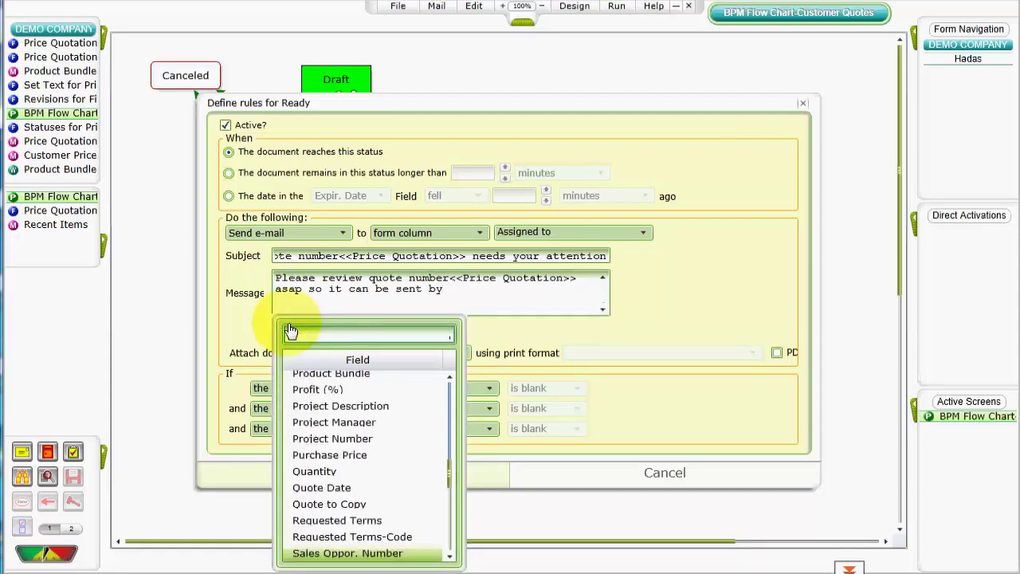
text(e)
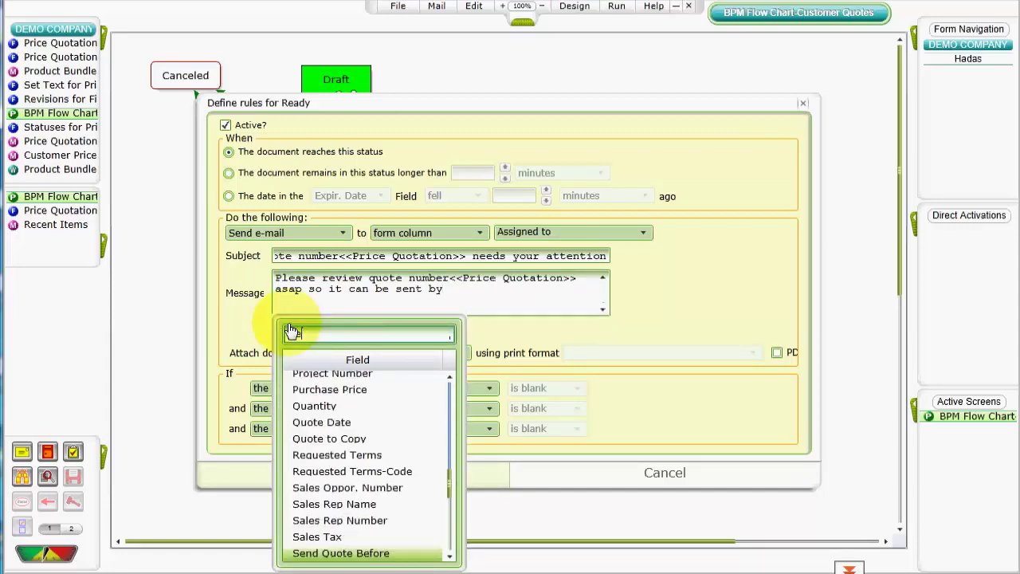
click(380, 560)
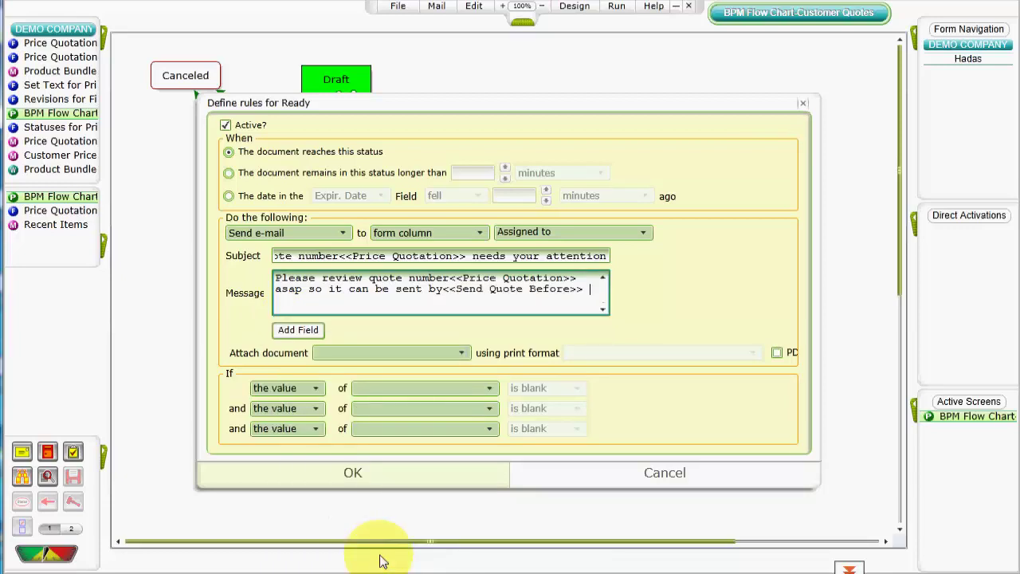
text(.)
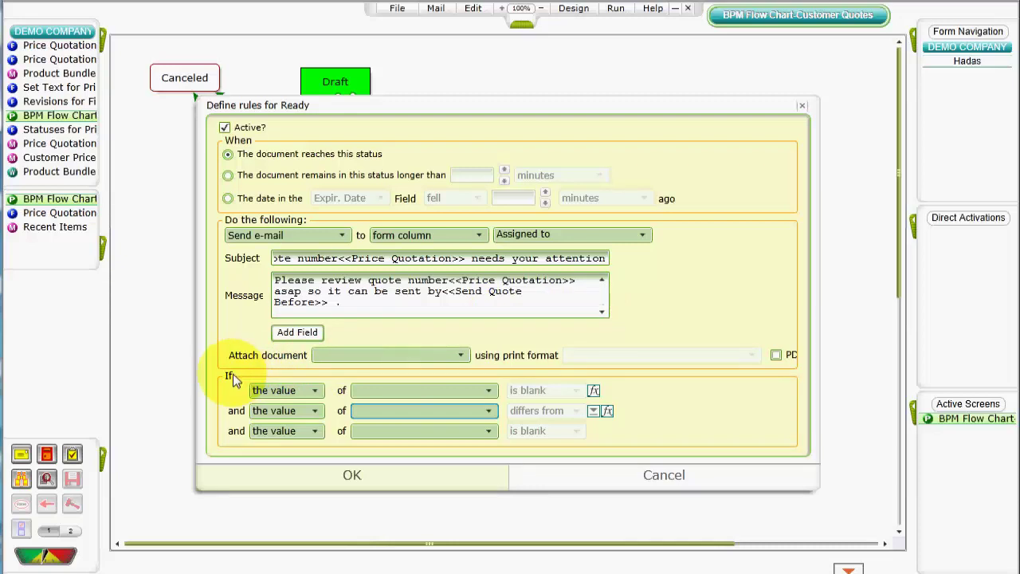
Set the rule's first condition to the value of Final Price is greater than 1000
click(404, 392)
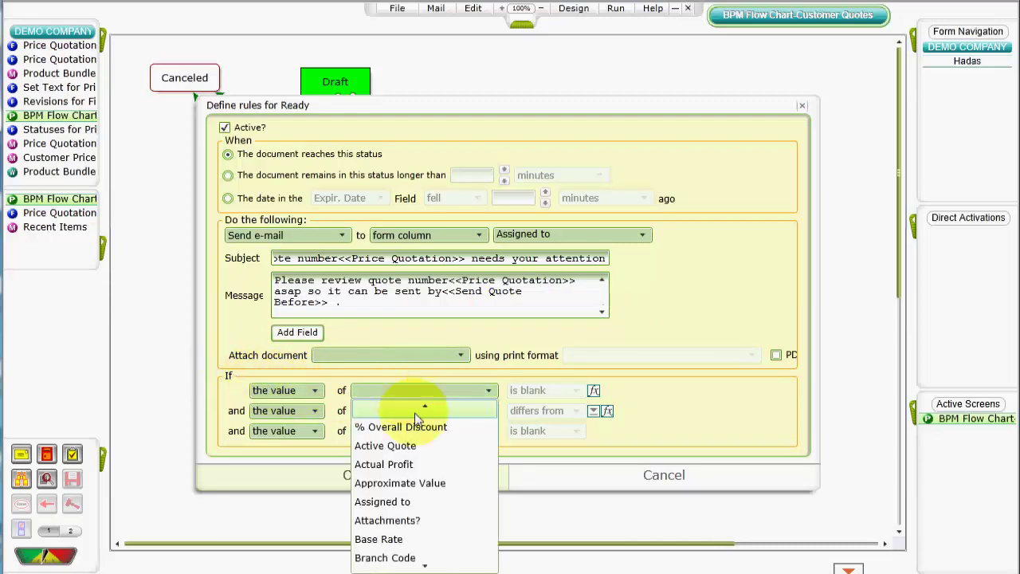
click(436, 568)
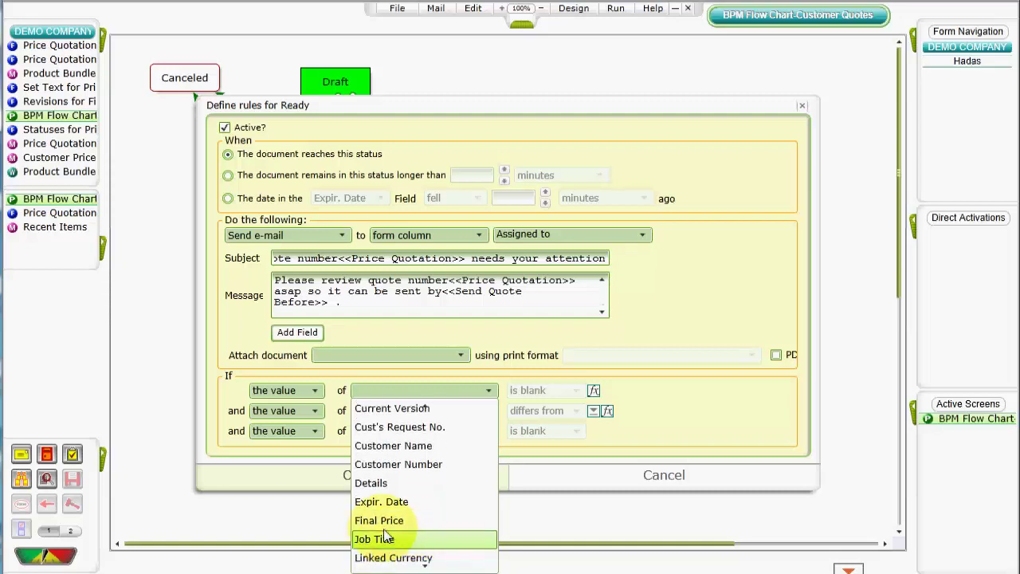
click(380, 525)
click(538, 391)
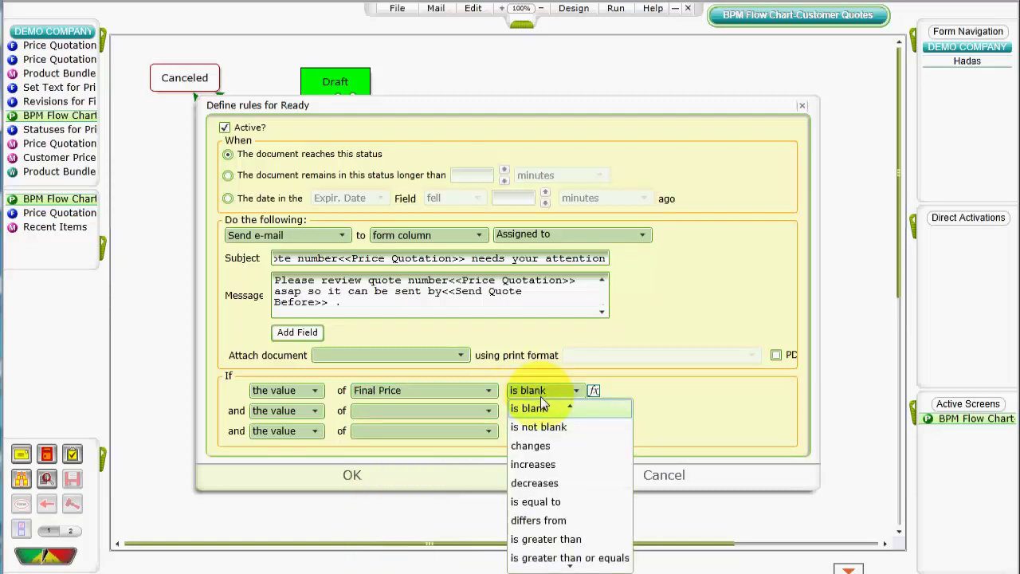
click(530, 539)
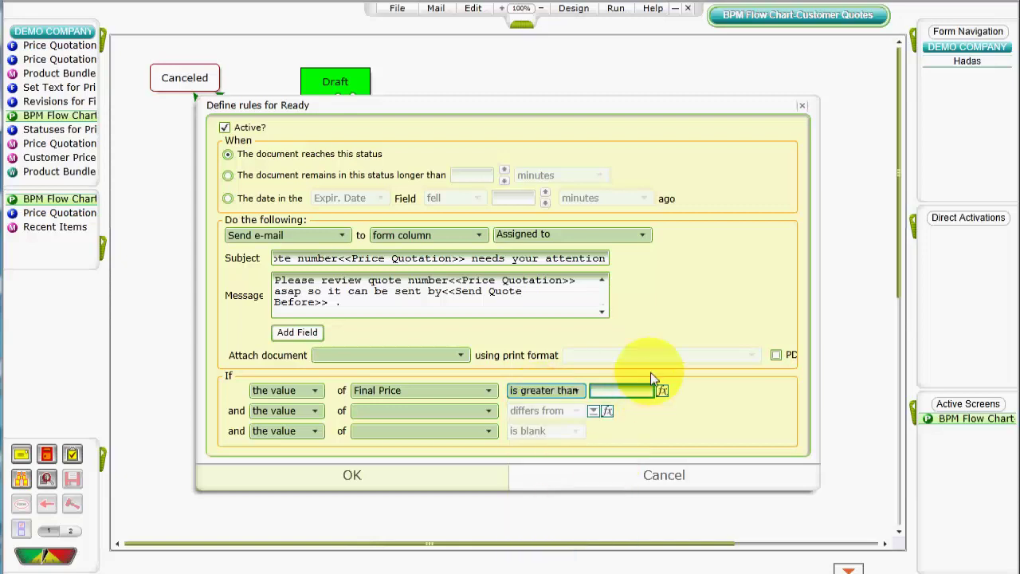
text(1000)
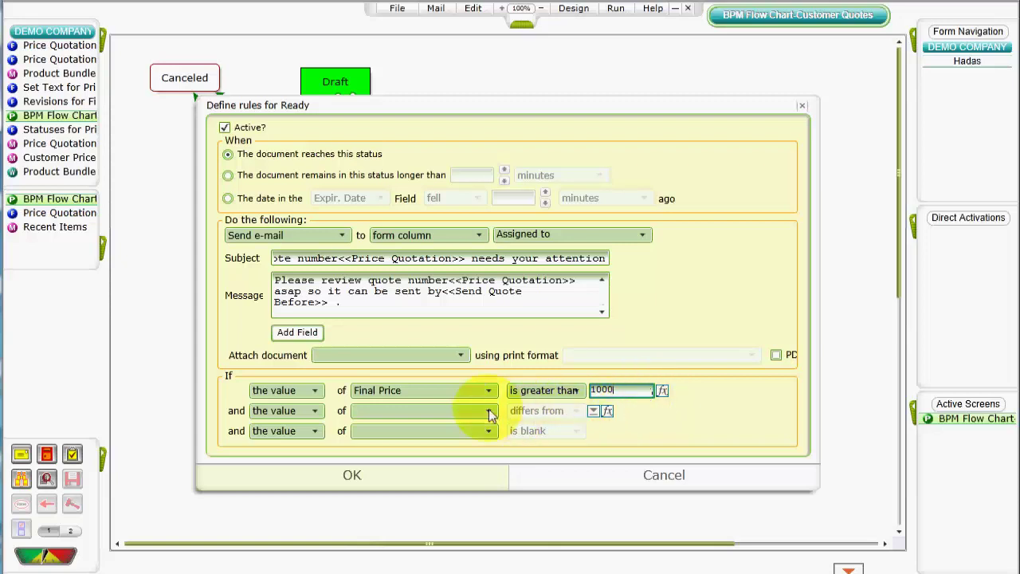
Set the rule's second condition to the previous value of Assigned to differs from the field expression <<Assigned to>>, and save the rule
click(313, 411)
click(308, 447)
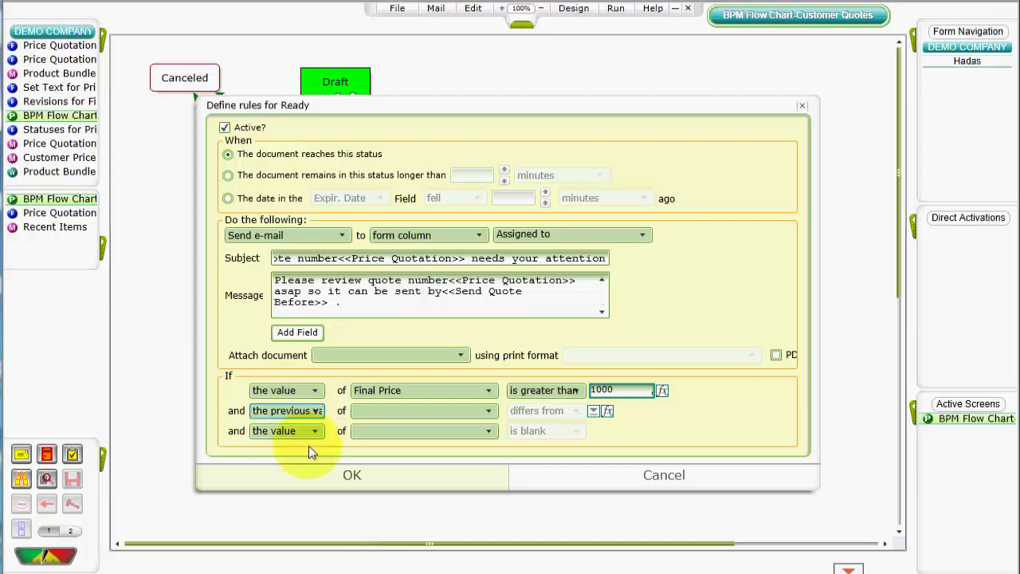
click(372, 411)
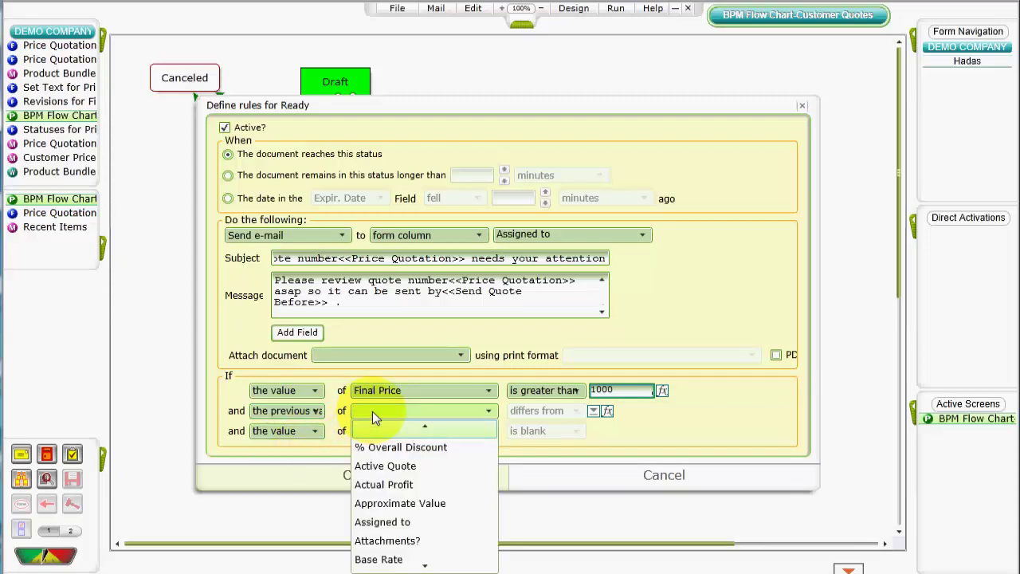
click(384, 522)
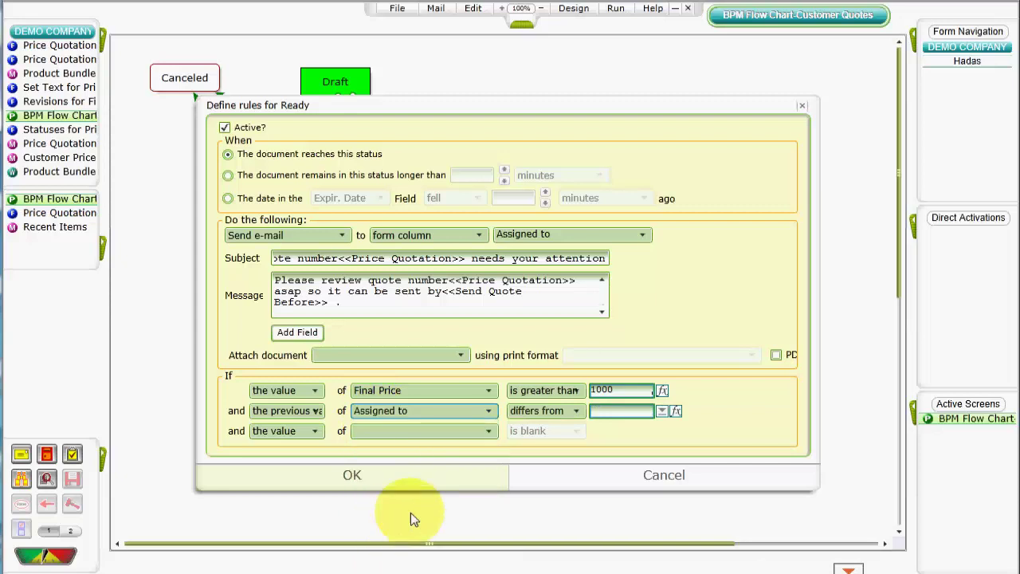
click(677, 412)
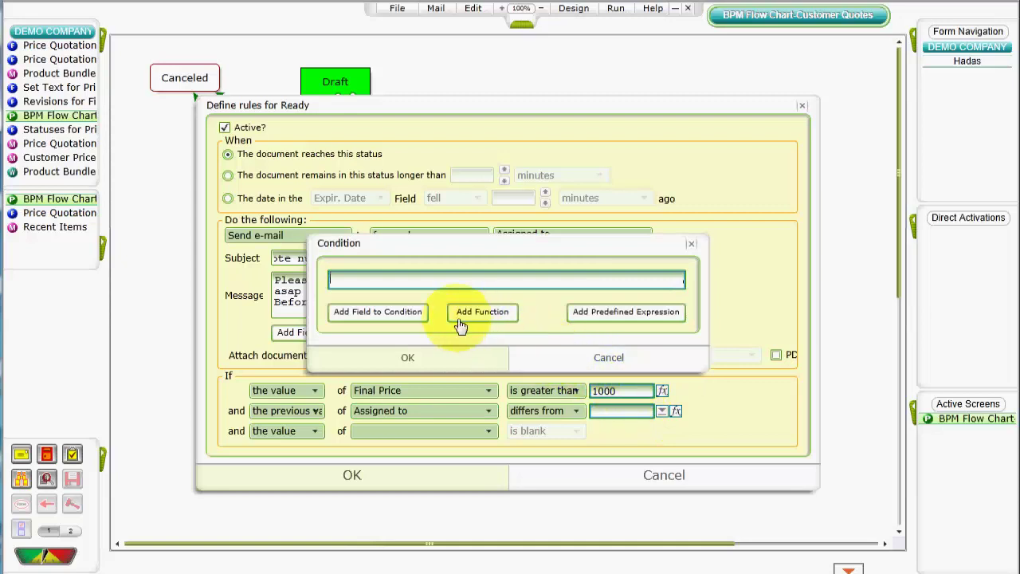
click(374, 313)
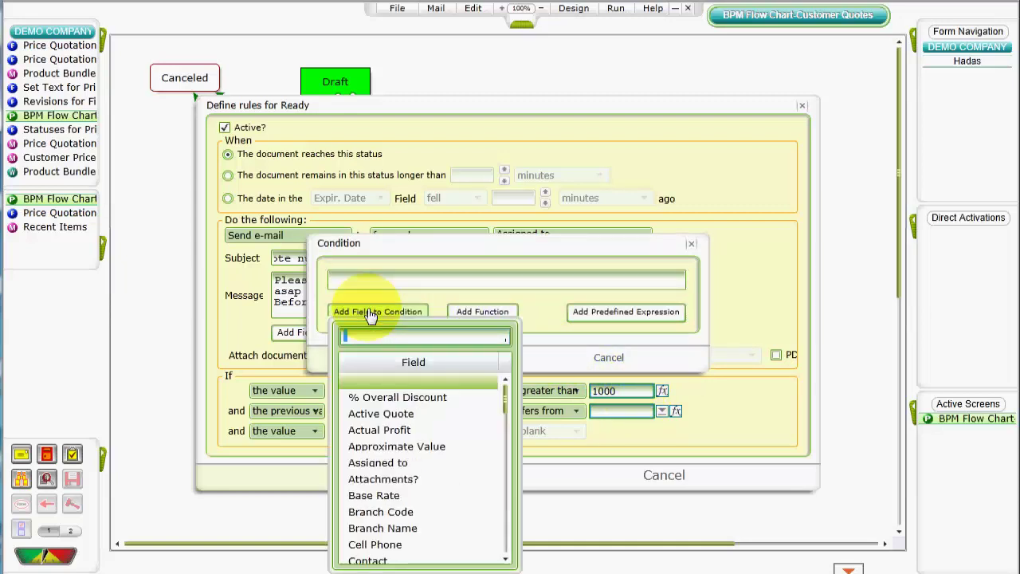
click(376, 463)
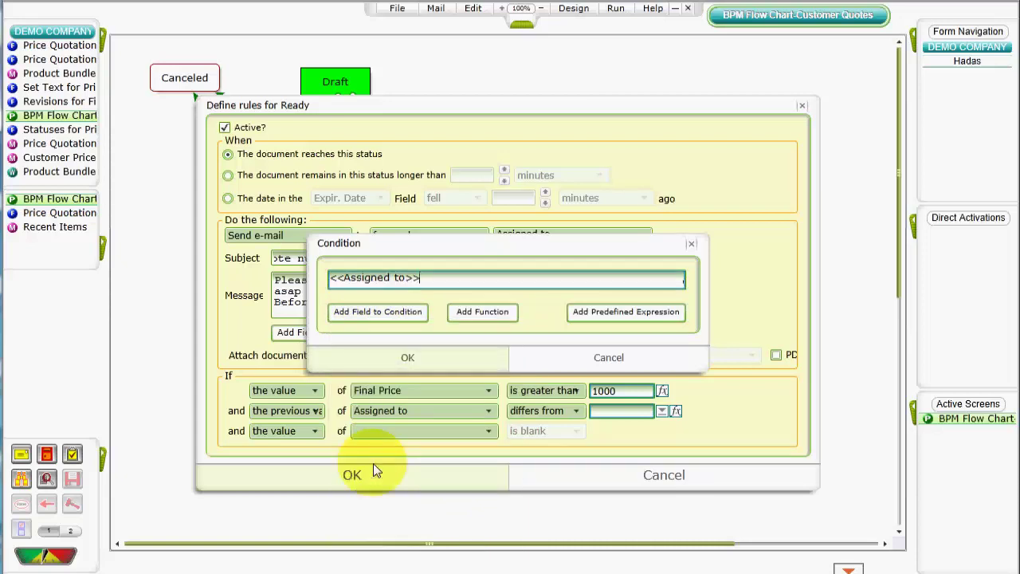
click(388, 365)
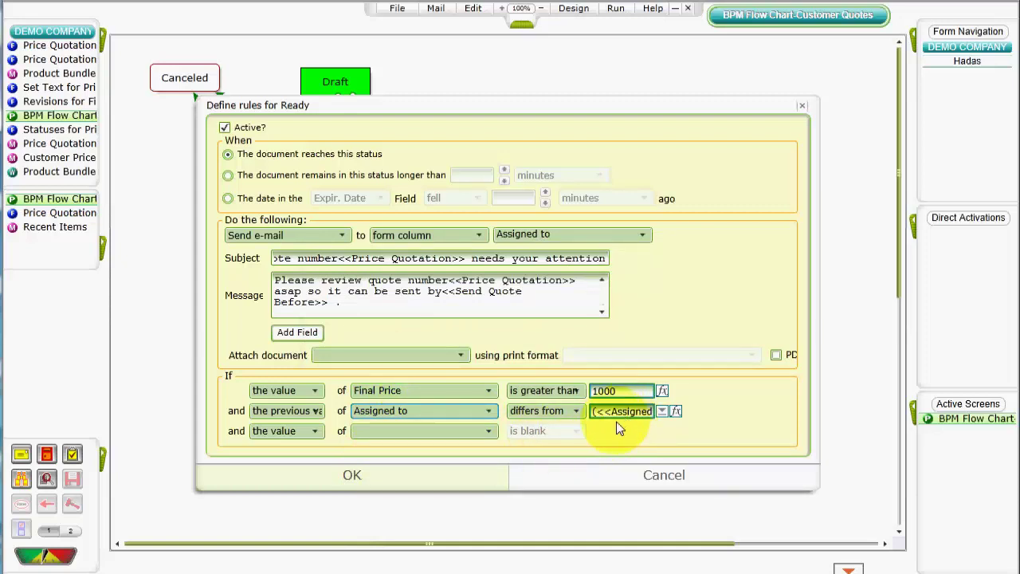
click(348, 480)
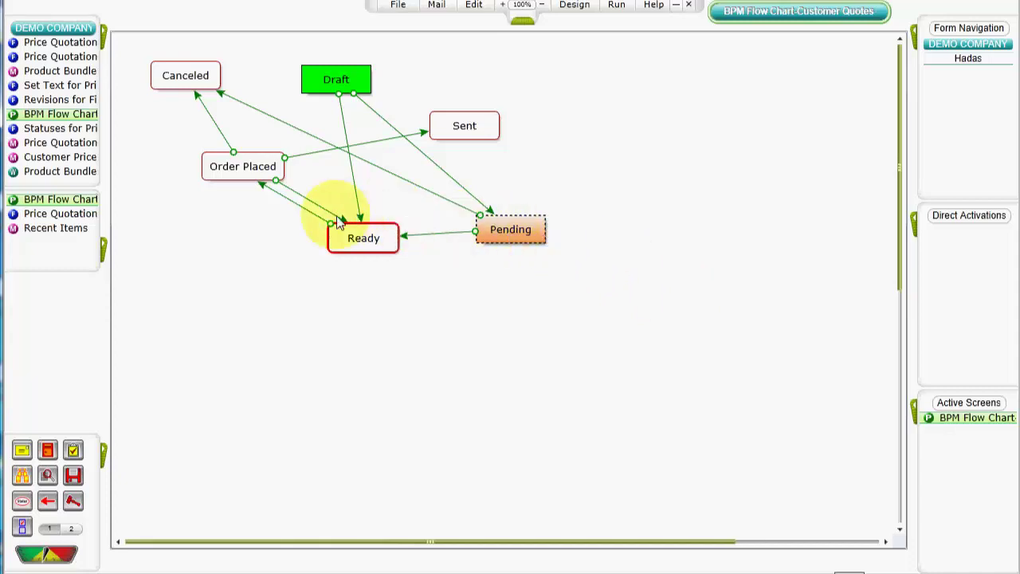
Duplicate the e-mail rule of the Ready status and open the copy for editing
right_click(356, 242)
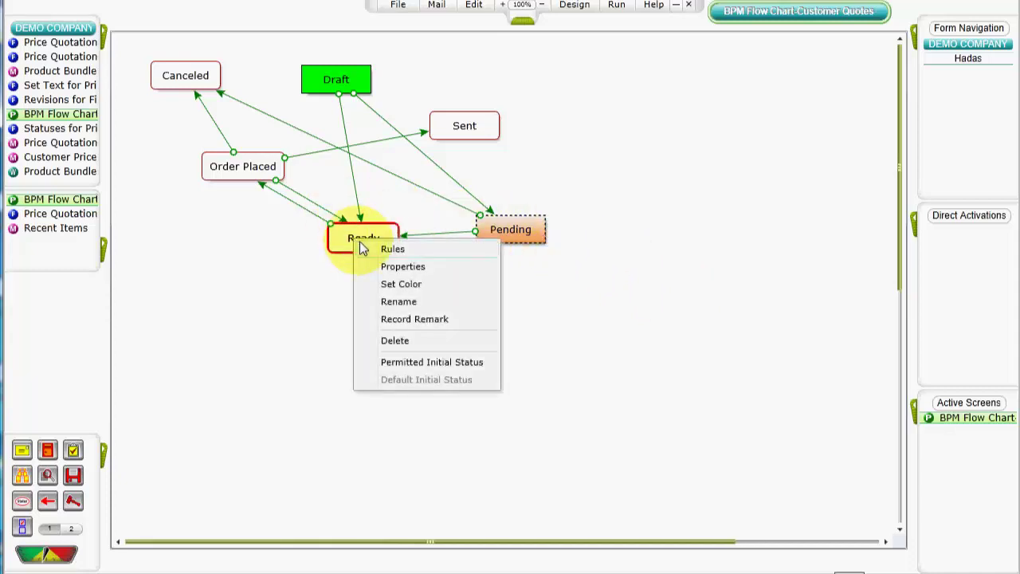
click(392, 249)
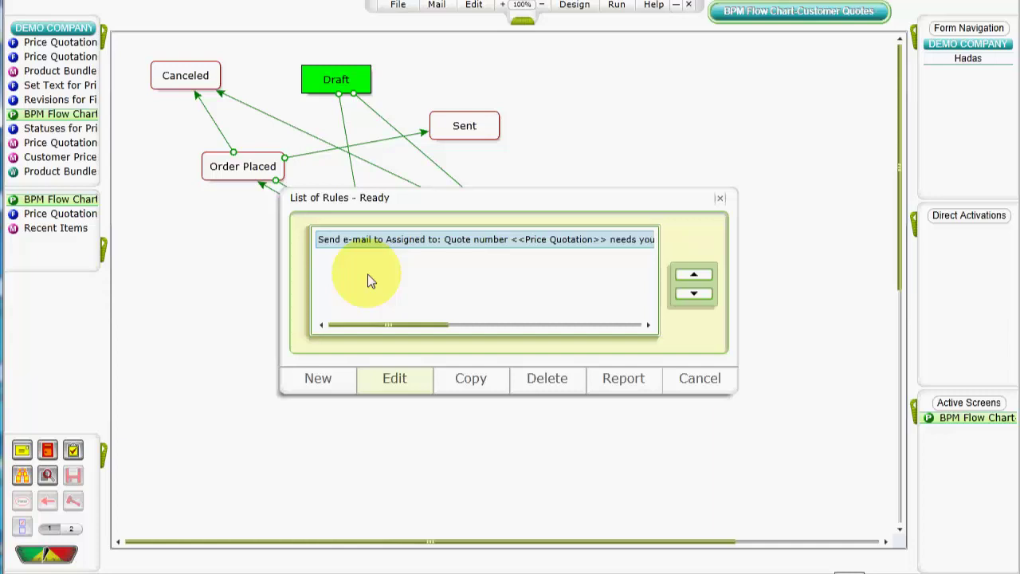
click(465, 378)
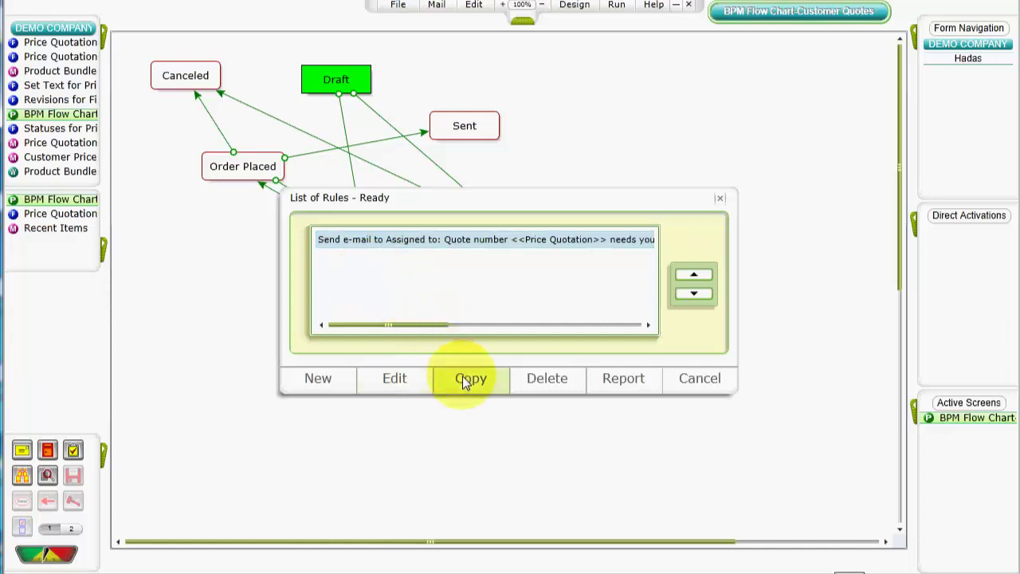
click(394, 379)
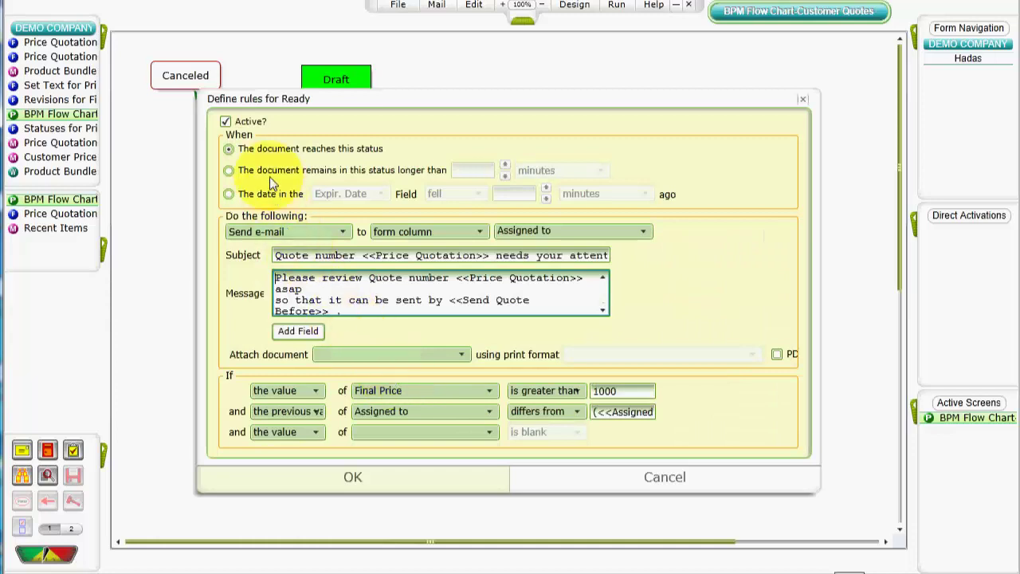
Make the rule trigger when the date in the Send Quote Before field fell 1 days ago
click(228, 194)
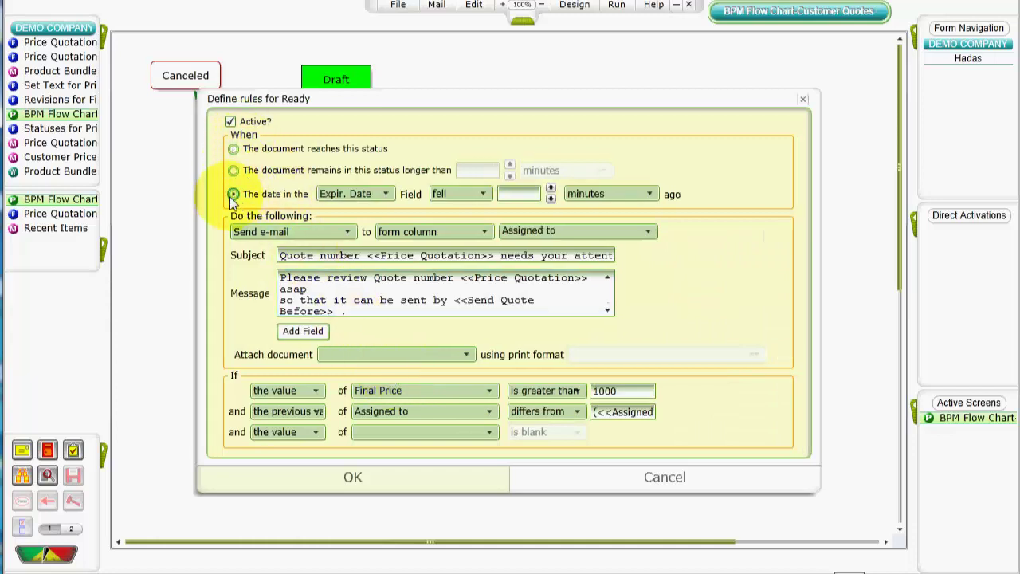
click(331, 197)
click(356, 251)
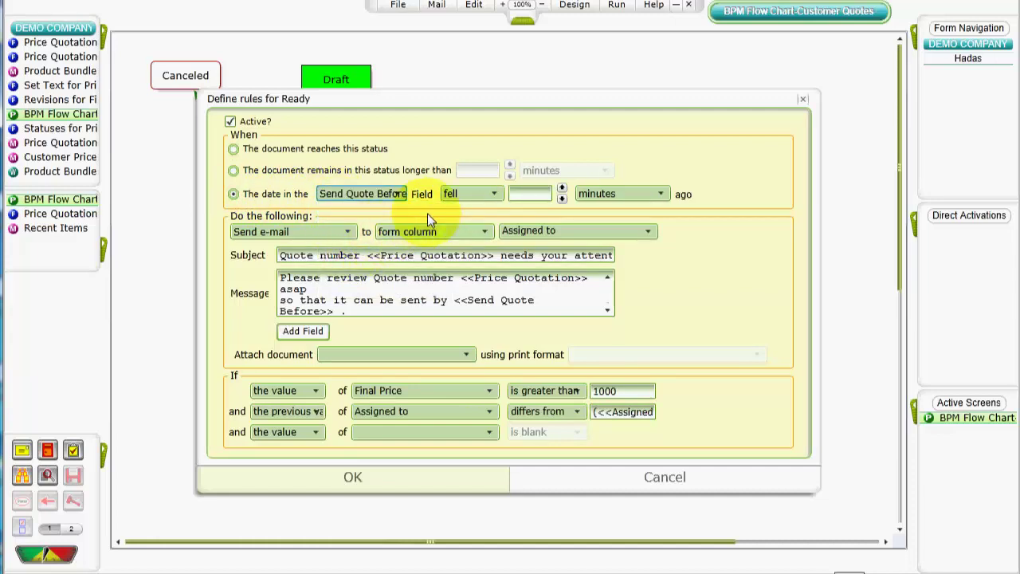
click(534, 195)
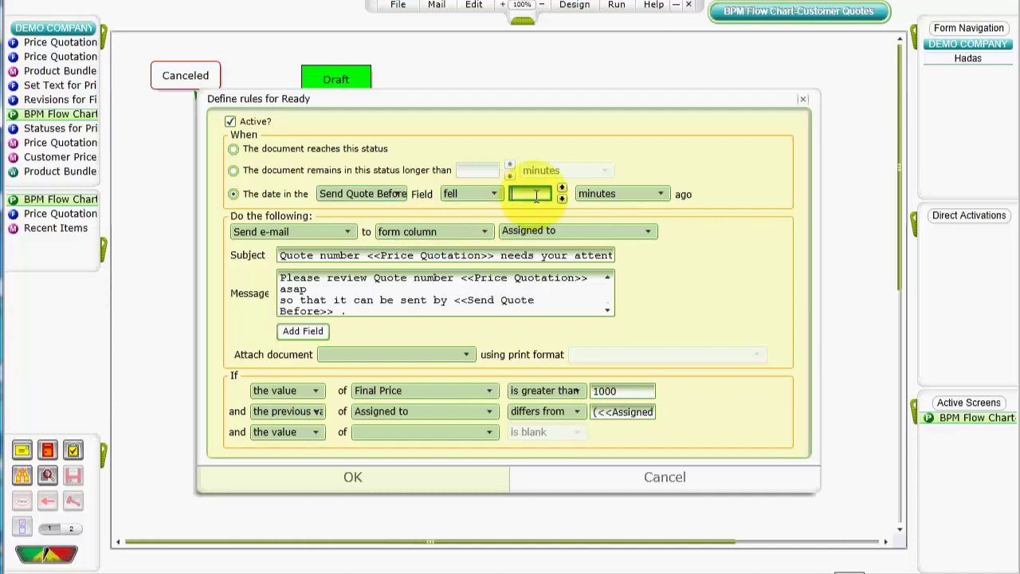
text(1)
click(593, 196)
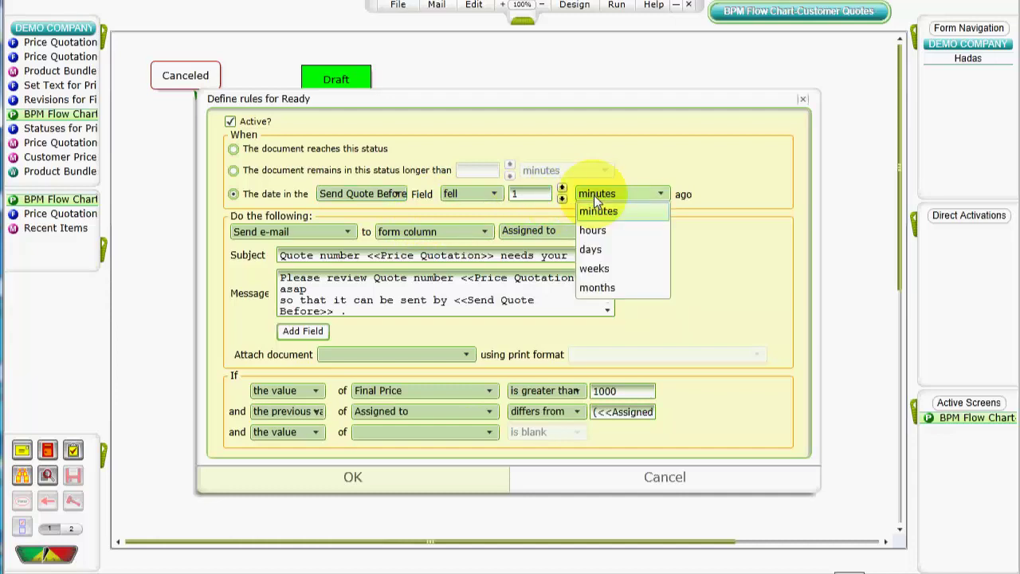
click(591, 249)
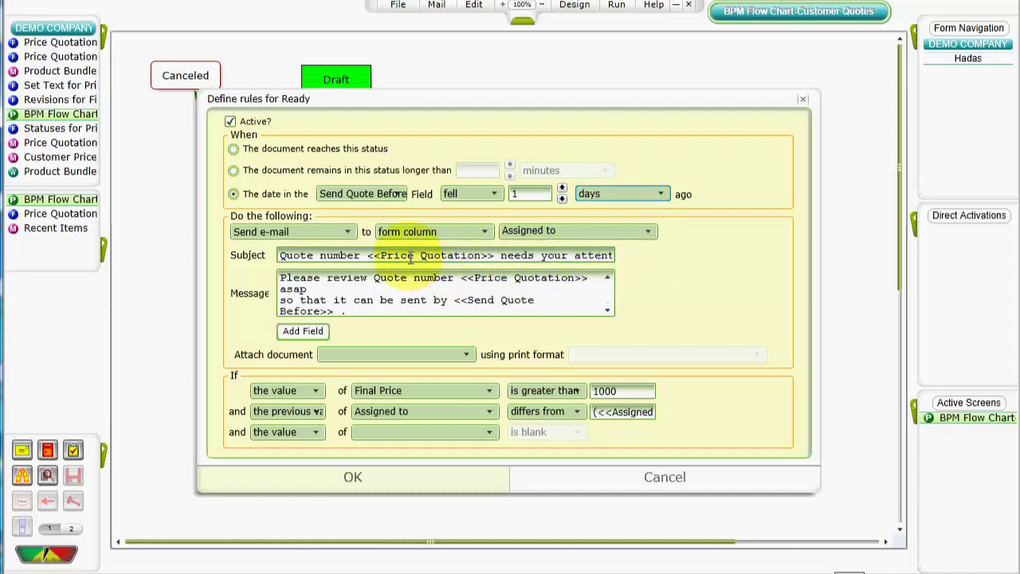
Change the e-mail recipient from a form column to a user and choose the intended user's name beginning with H
click(405, 233)
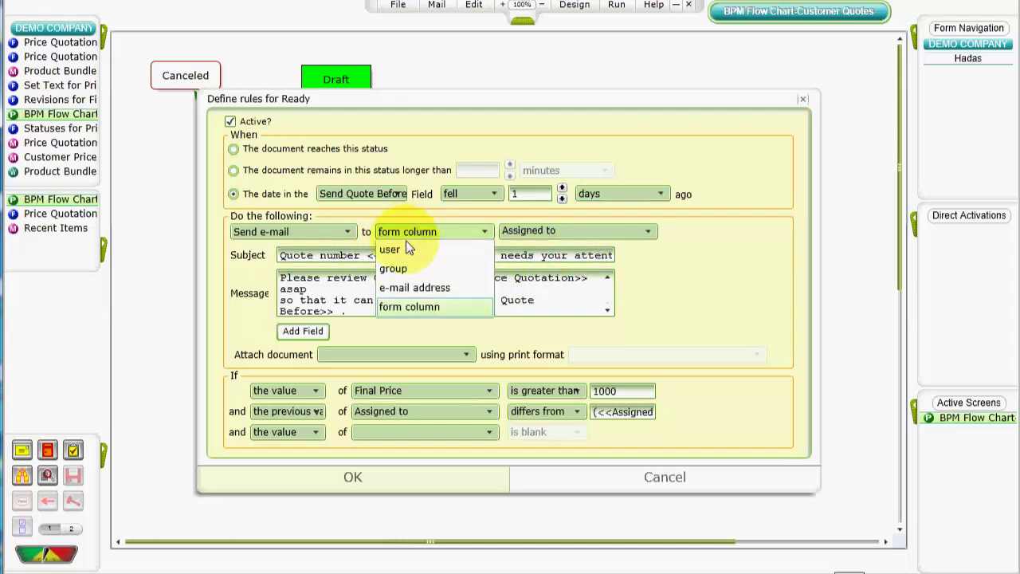
click(410, 248)
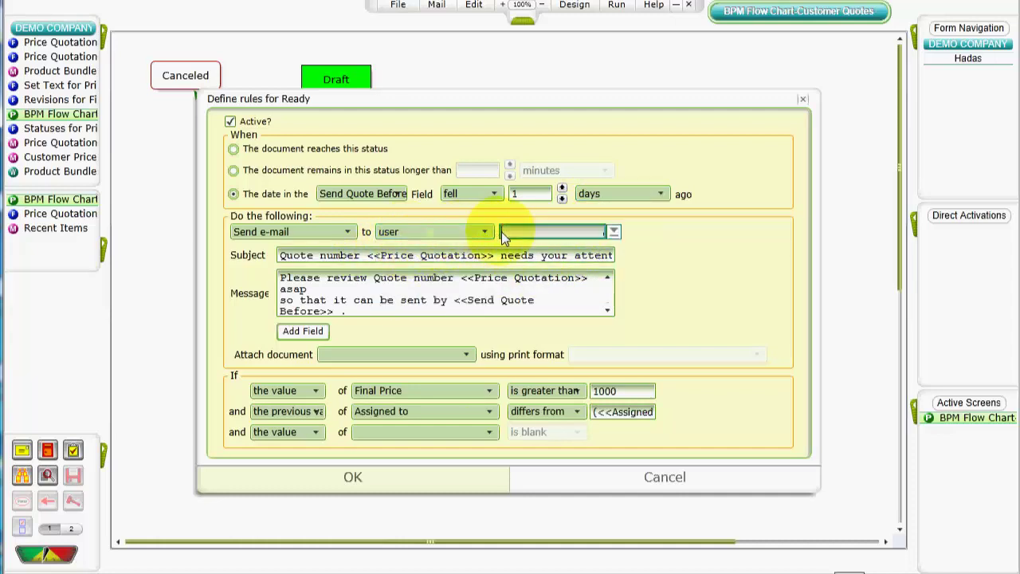
click(517, 231)
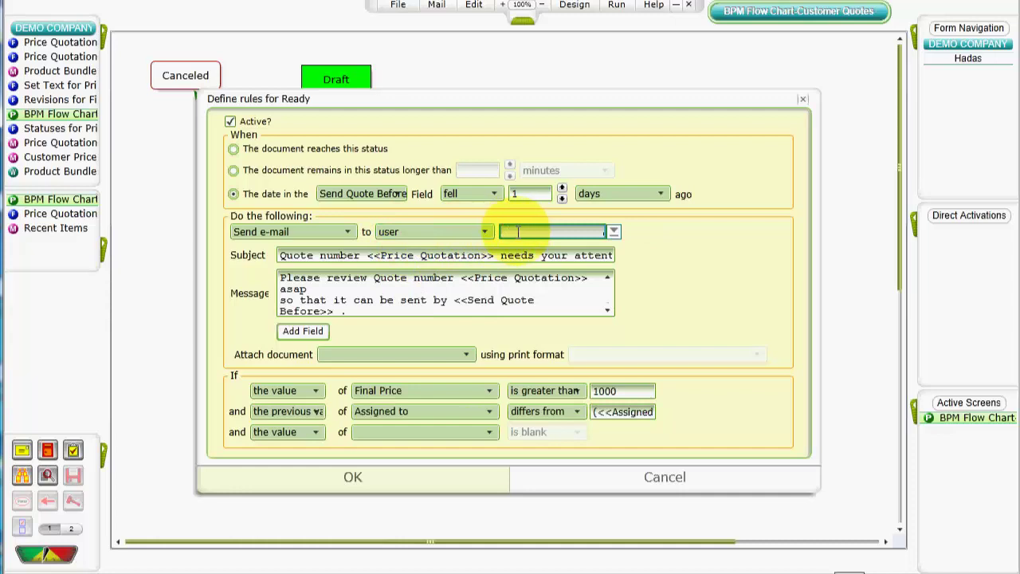
key(F6)
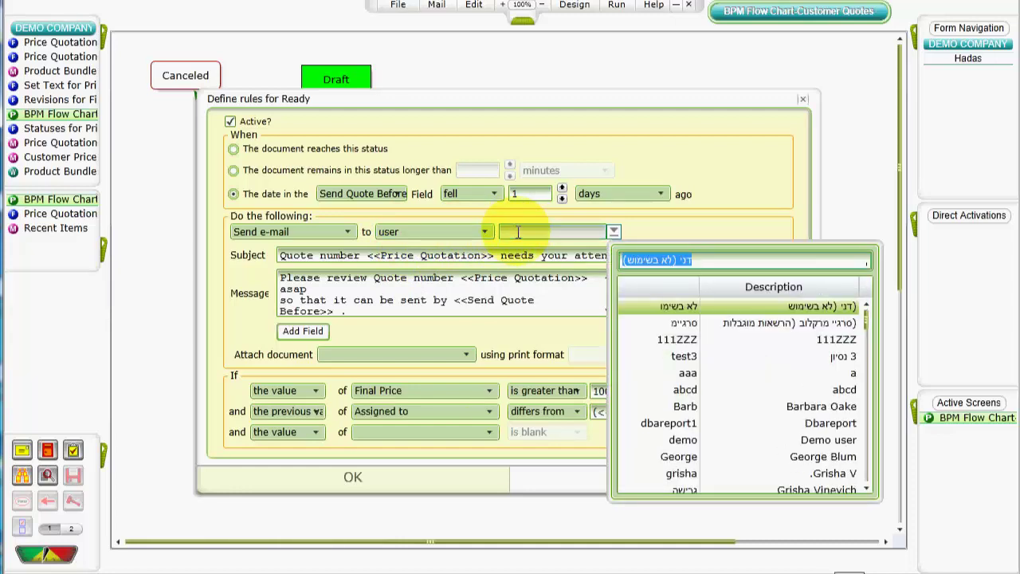
text(H)
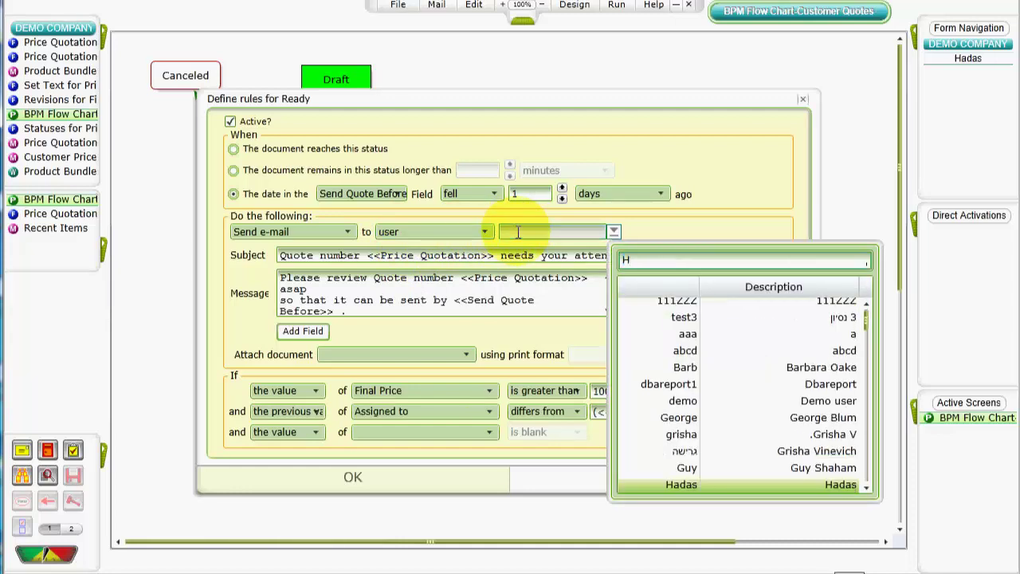
click(660, 487)
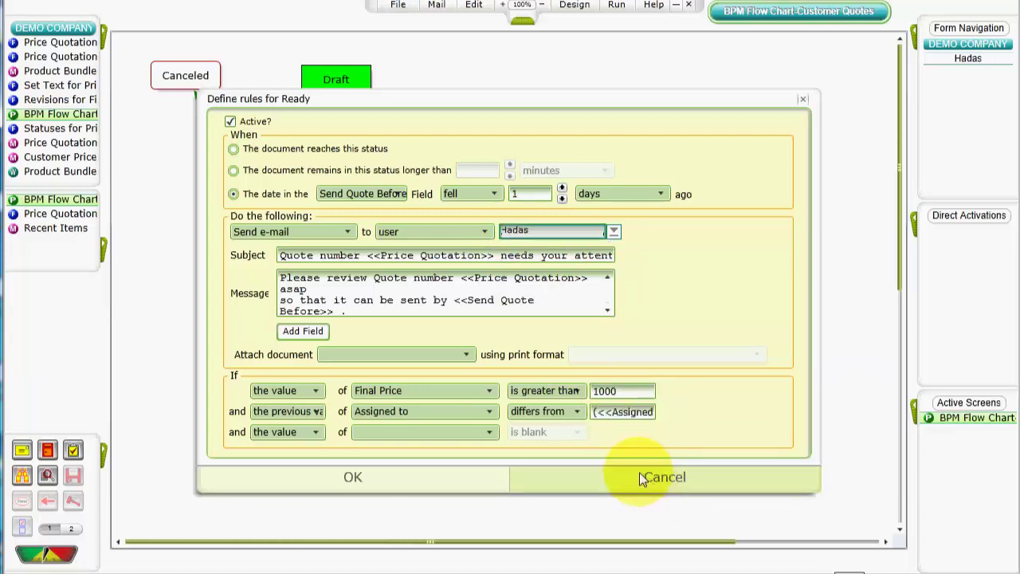
Reword the e-mail subject as "Delayed processing of price Quote number <<Price Quotation>>", without "needs your attention"
drag(501, 255, 626, 255)
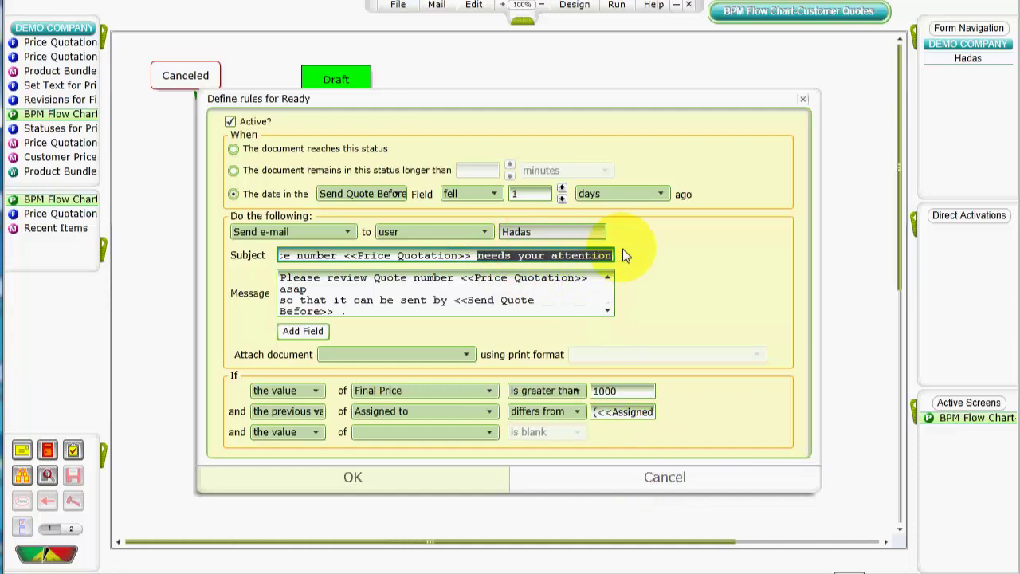
key(Delete)
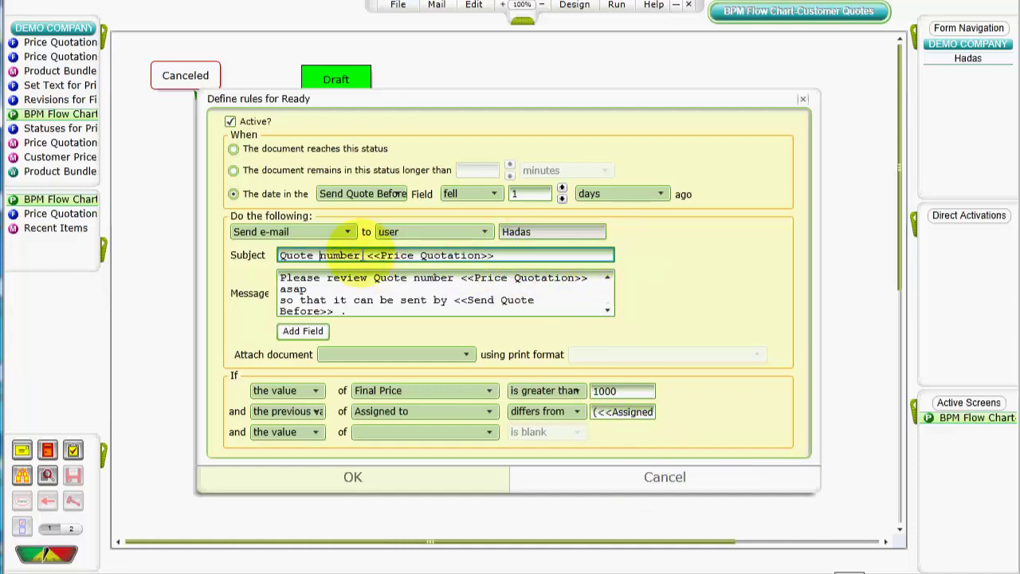
key(Home)
text(Delaye)
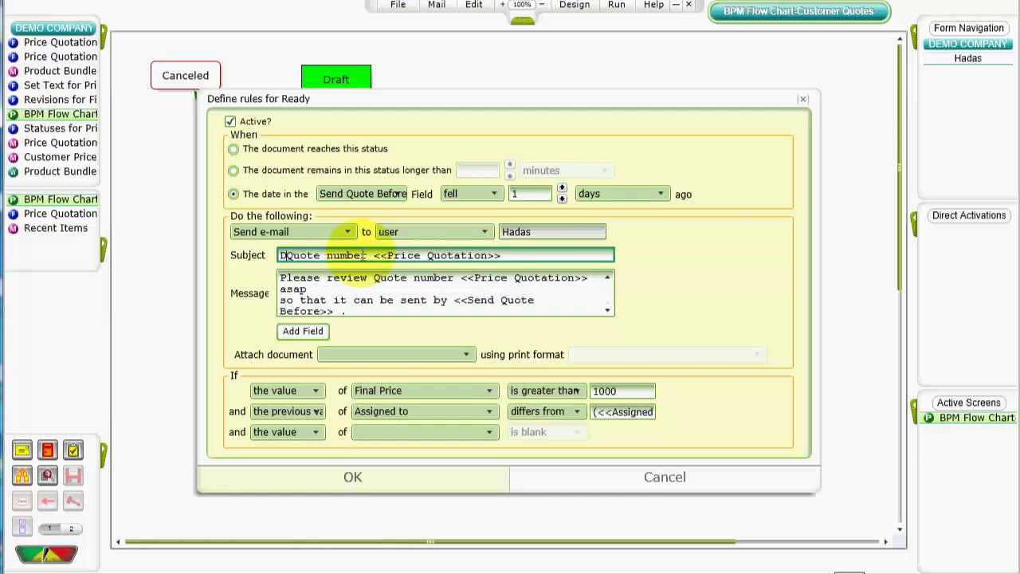
text(d )
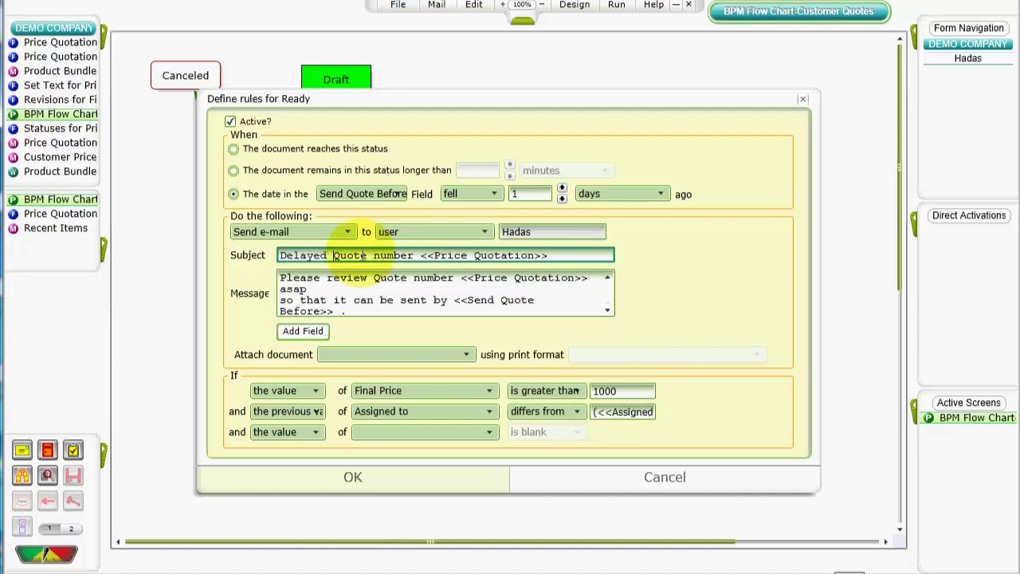
text(proce)
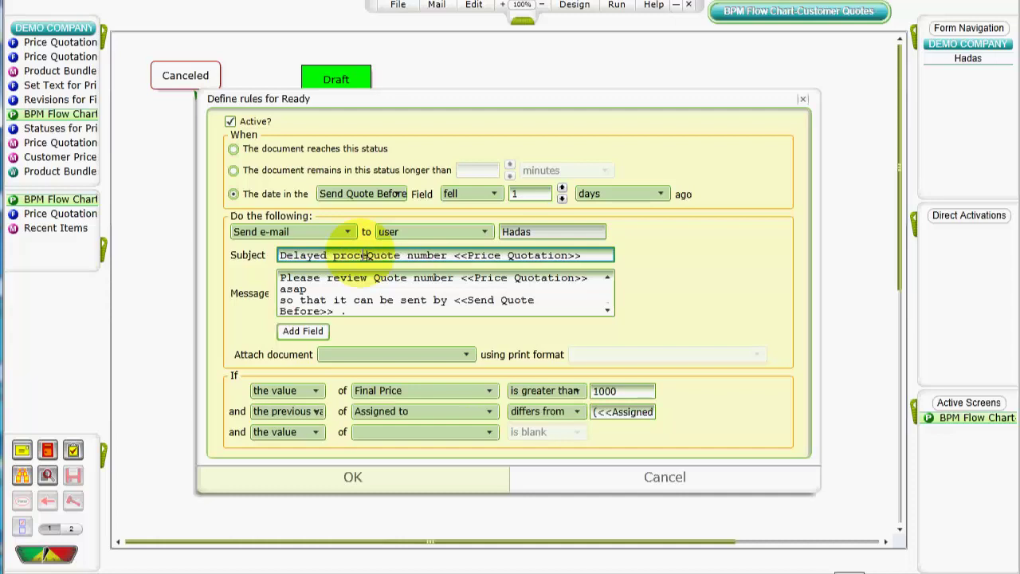
text(ssing )
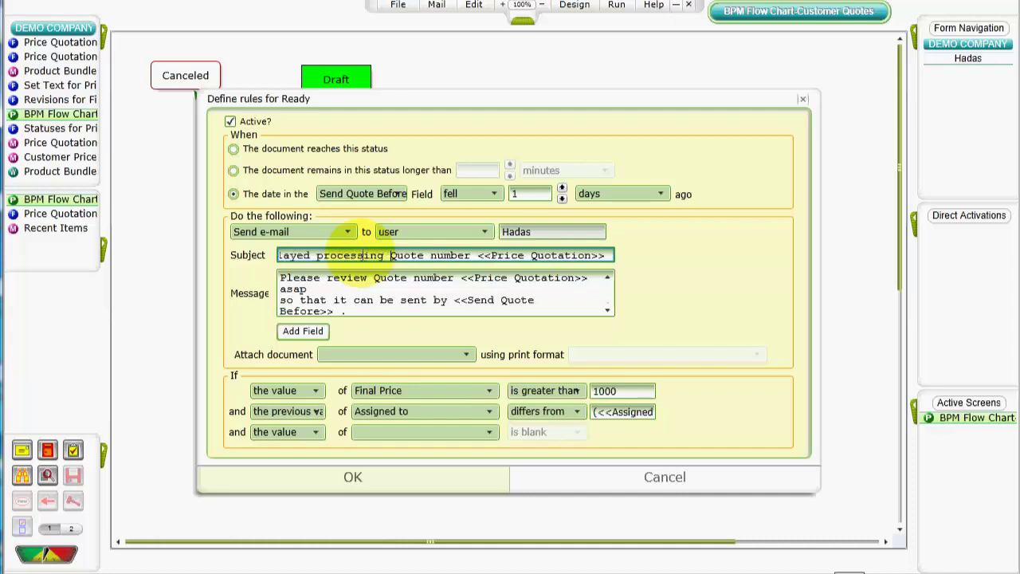
text(of )
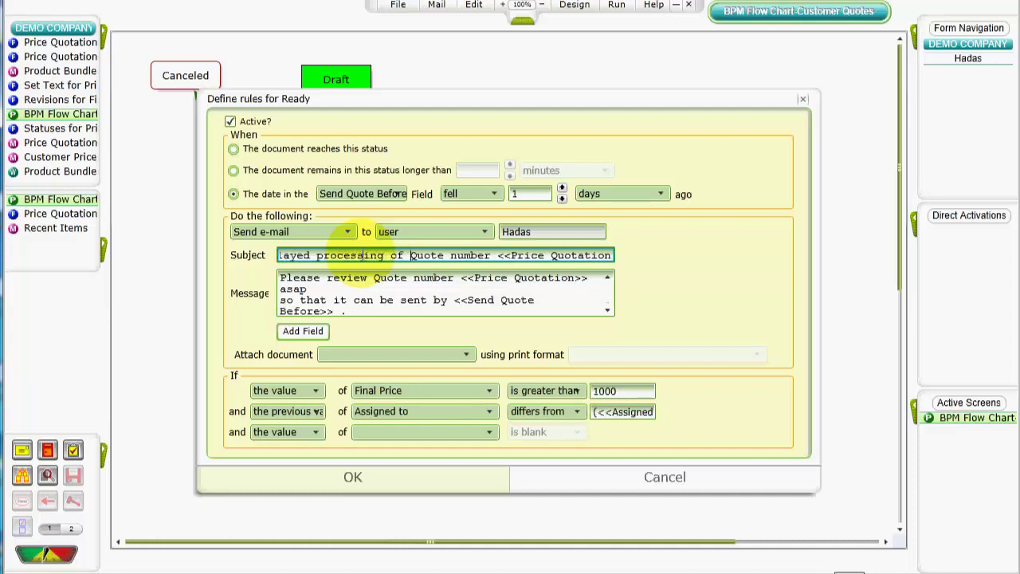
text(price)
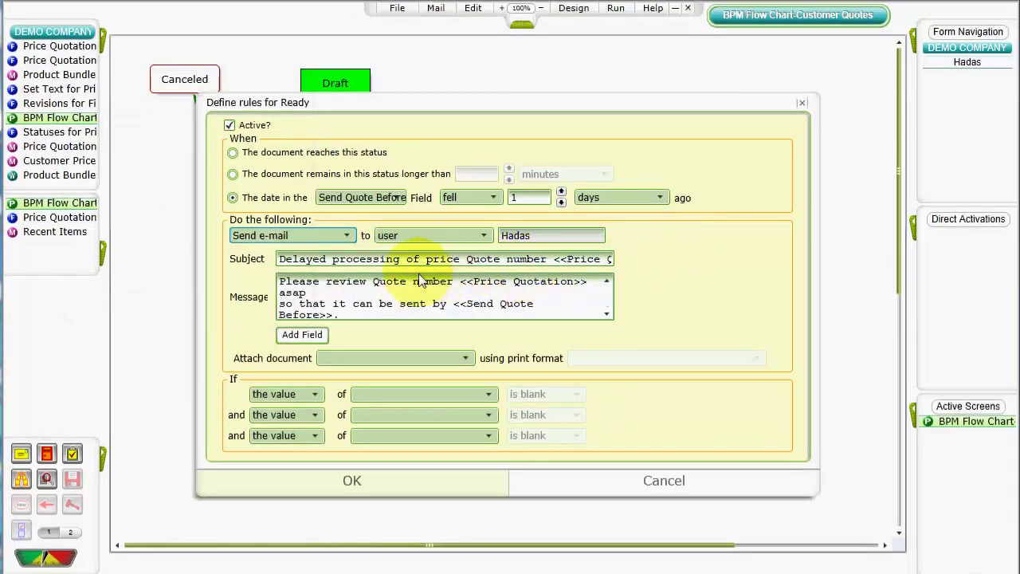
Remove the words "Please review", "so that it can" and "asap" from the e-mail message
drag(372, 282, 280, 292)
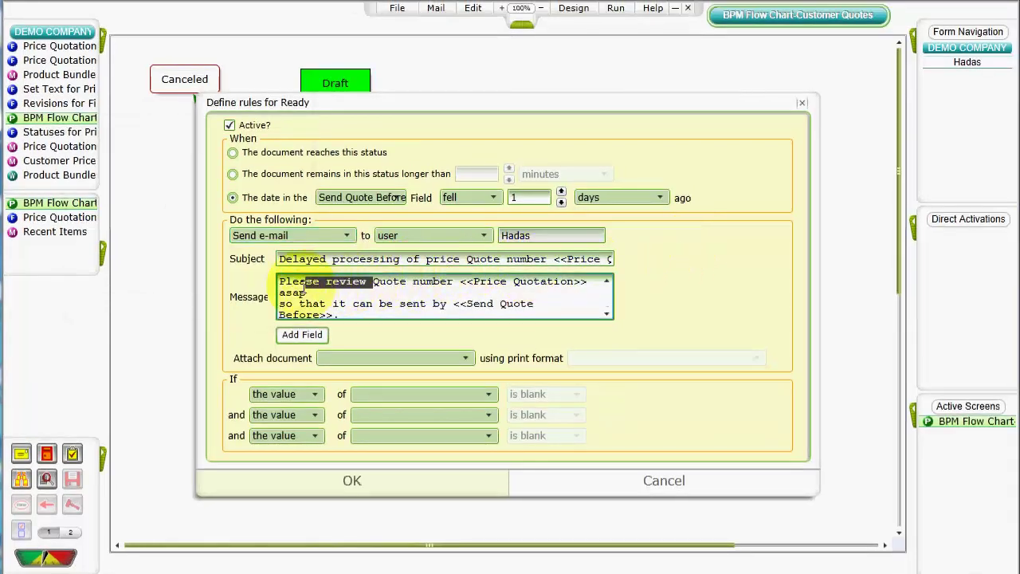
key(BackSpace)
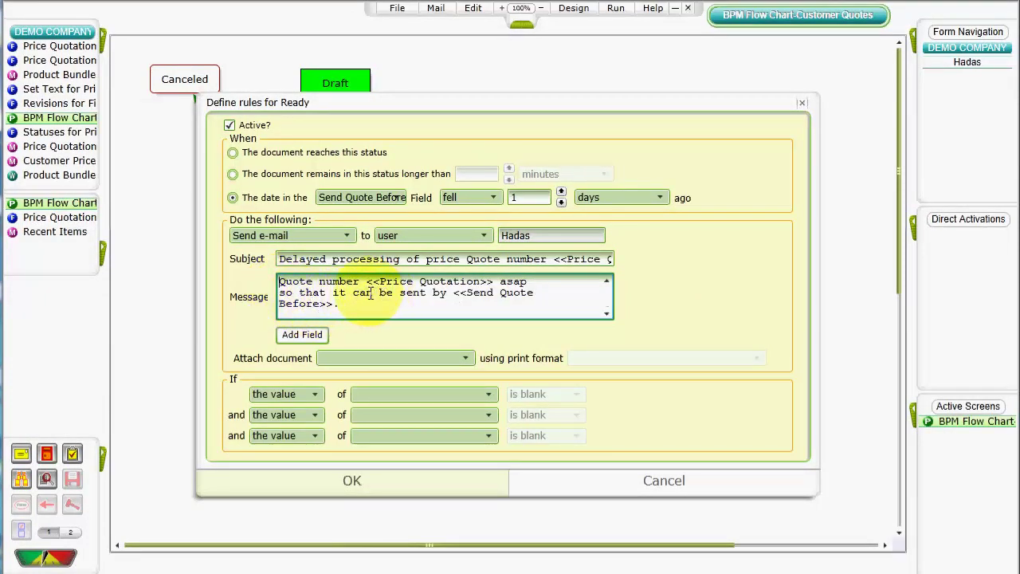
drag(372, 293, 279, 293)
key(BackSpace)
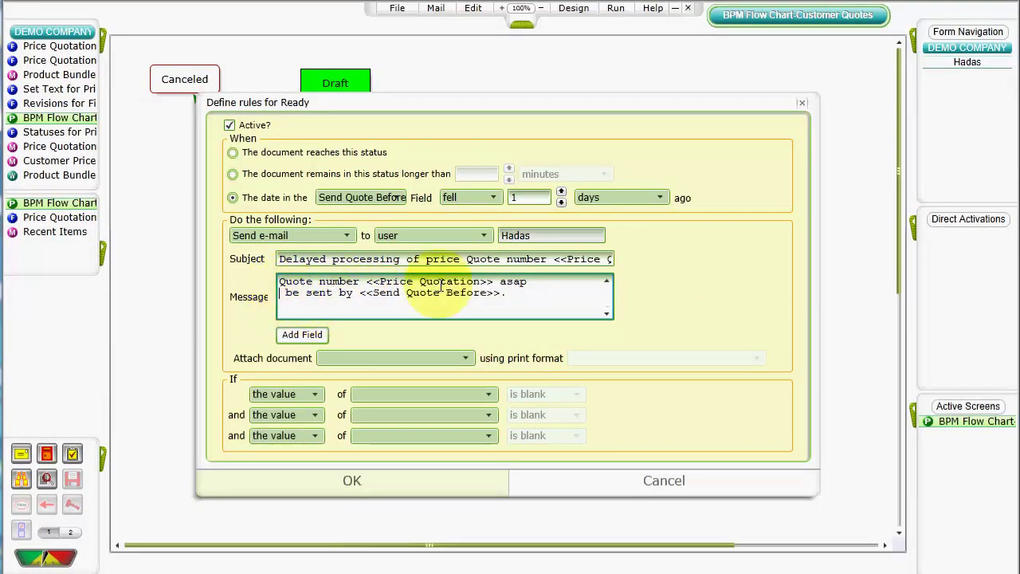
click(526, 282)
key(BackSpace)
key(BackSpace)
key(BackSpace)
key(BackSpace)
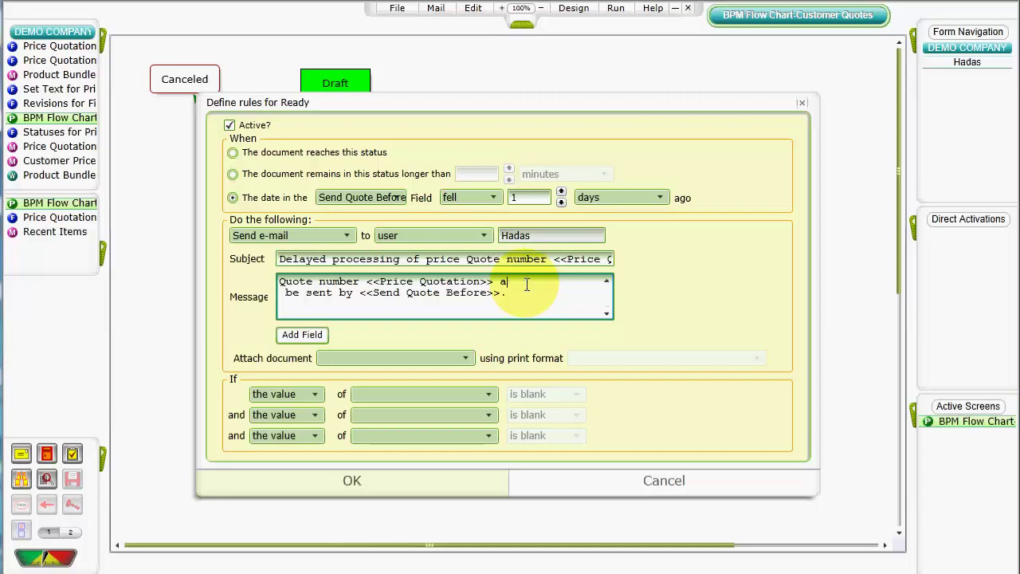
Insert "was supposed to" before "be sent by" in the e-mail message and remove the line break and extra space between them
text(was supposed to)
key(Right)
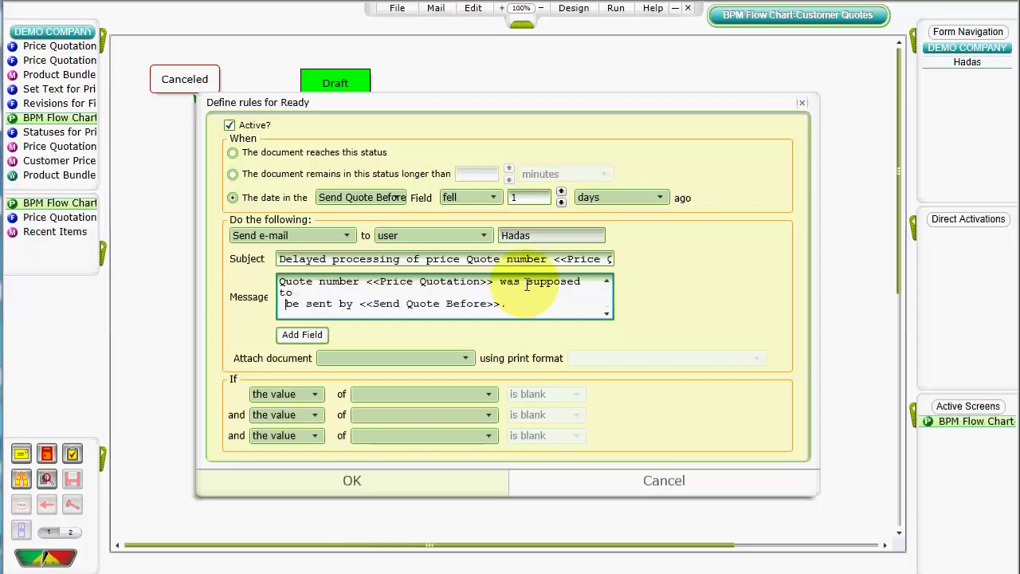
key(BackSpace)
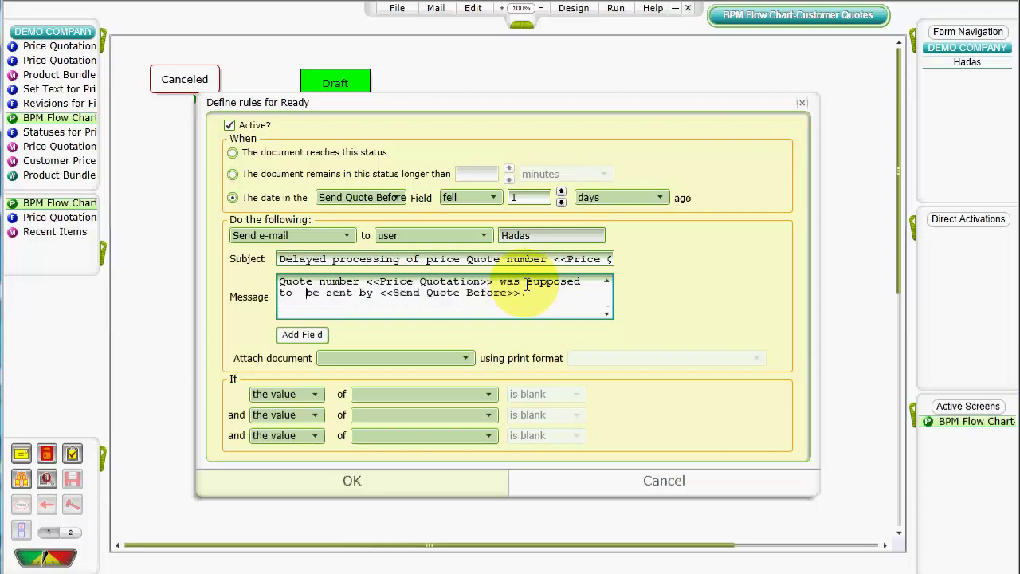
key(BackSpace)
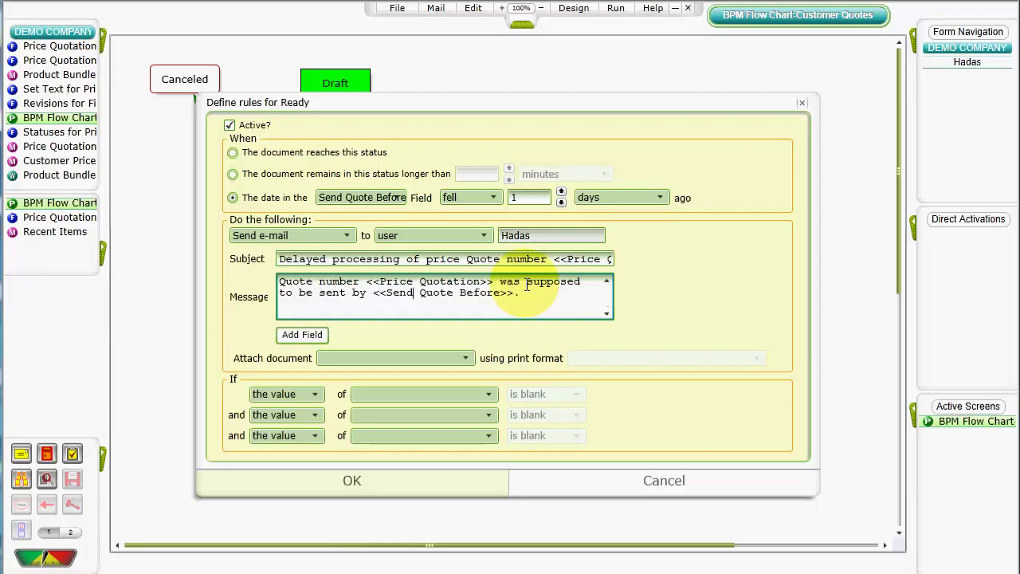
Append "Please send the quote ASAP and then change its status to Sent" to the message and save the rule
key(End)
text(Please send the quote)
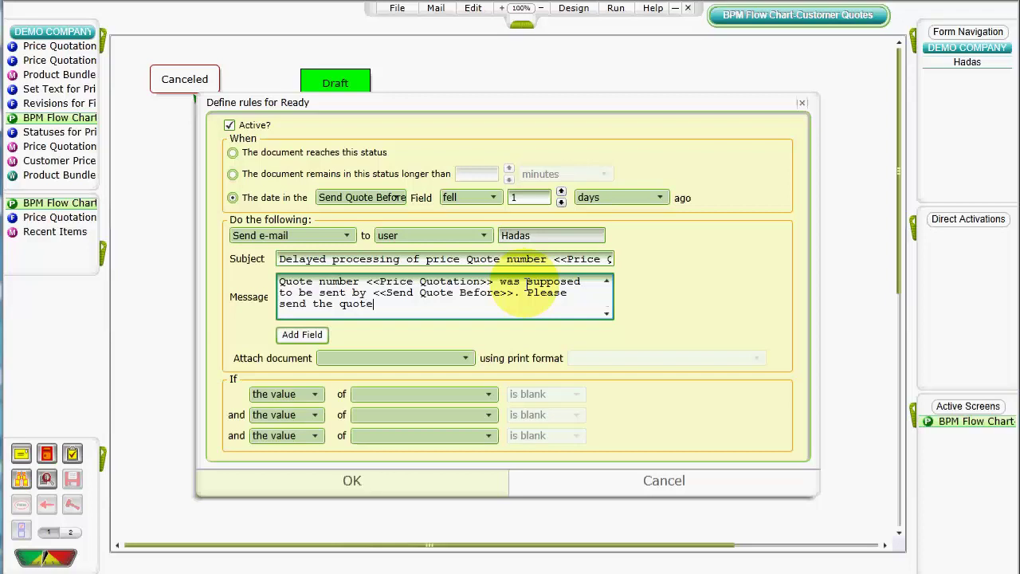
text( ASAP and then ch)
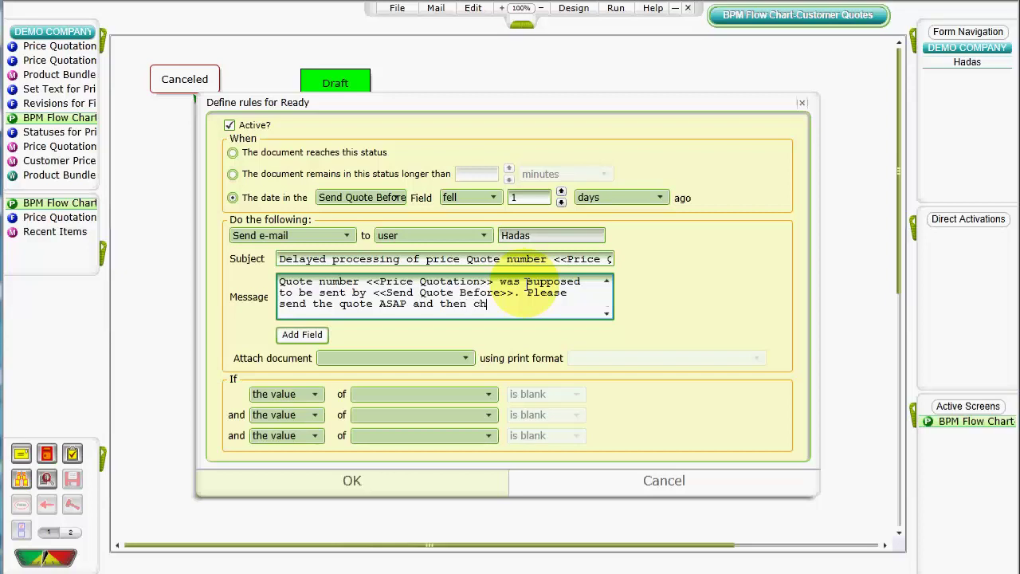
text(ange its status to )
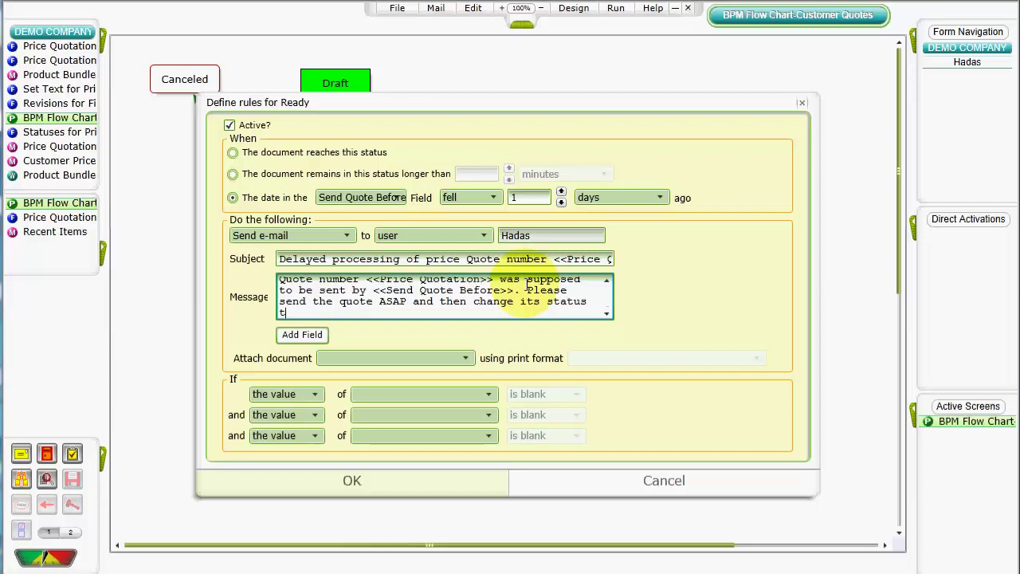
text(Sent)
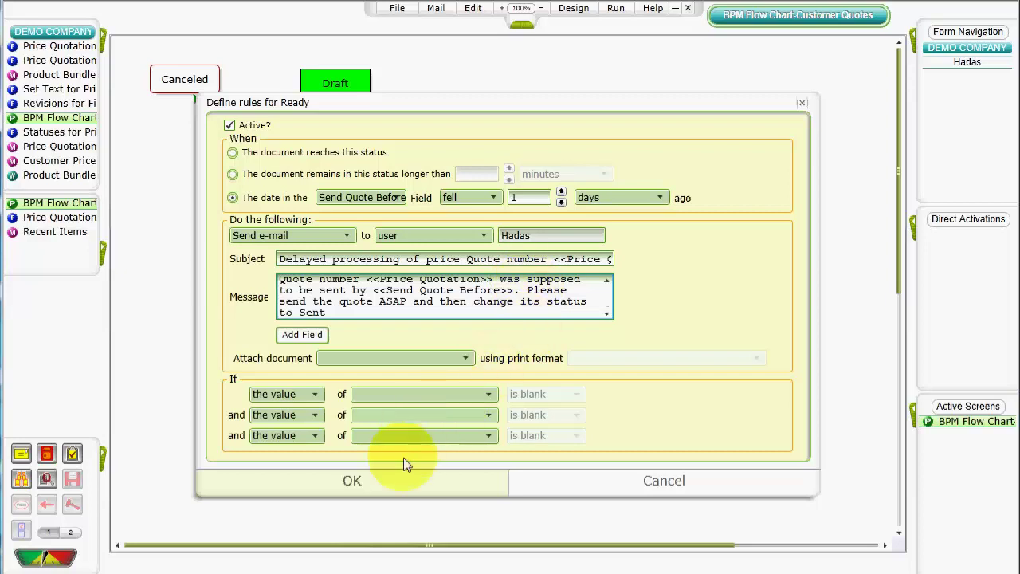
click(370, 481)
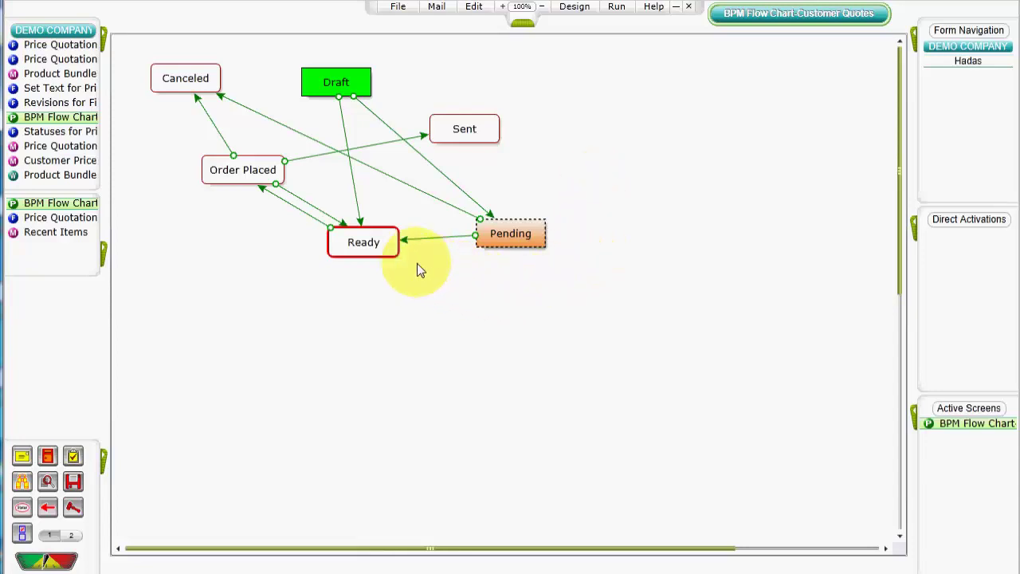
Open the list of rules for the Ready status and move the delayed-processing rule above the needs-your-attention rule
right_click(376, 249)
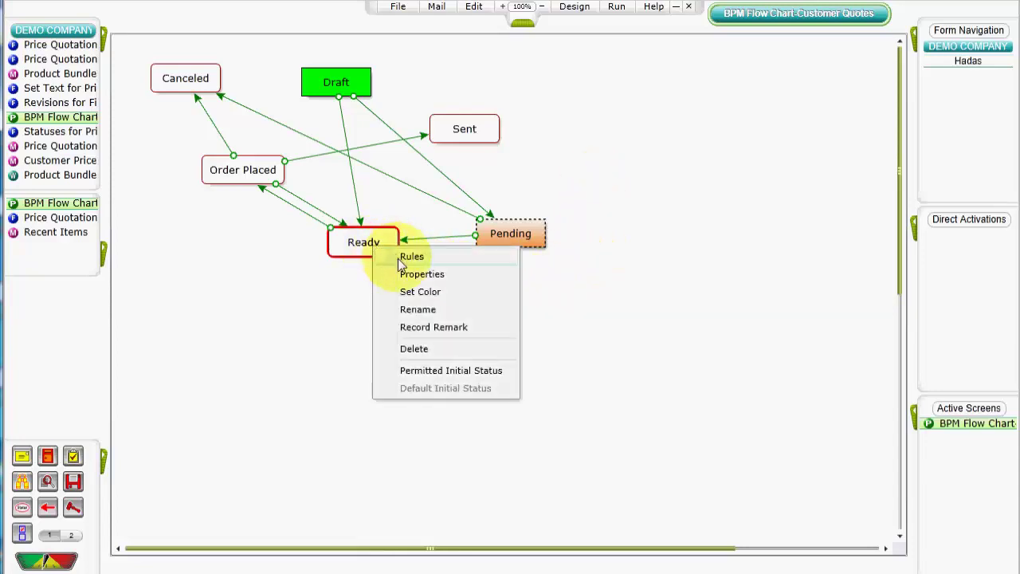
click(401, 255)
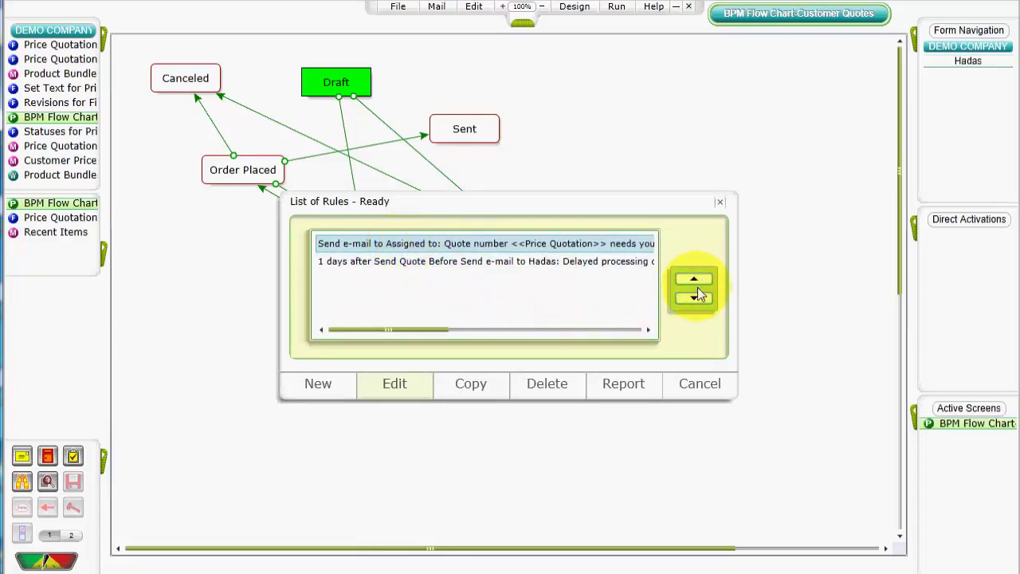
click(590, 261)
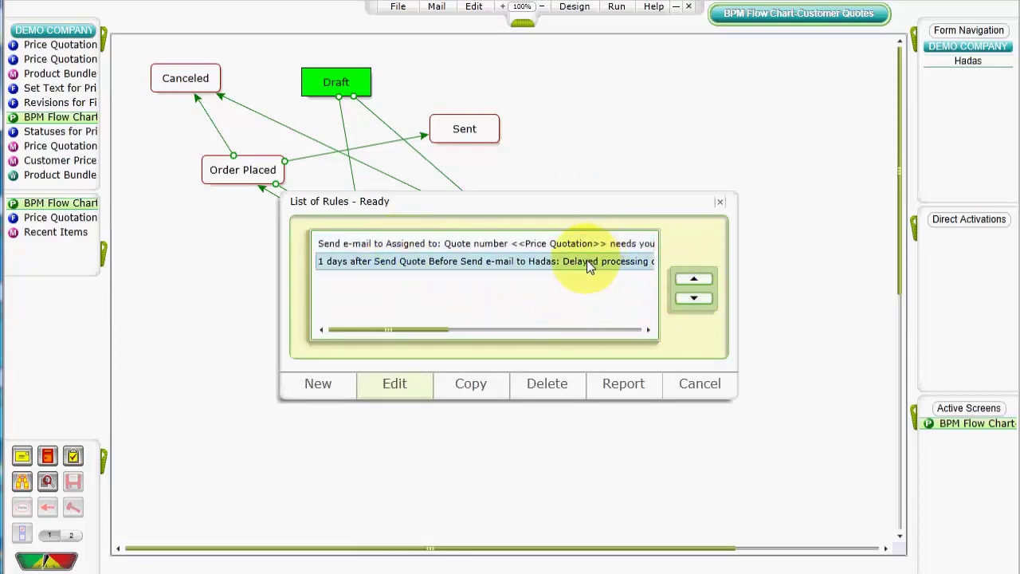
click(691, 281)
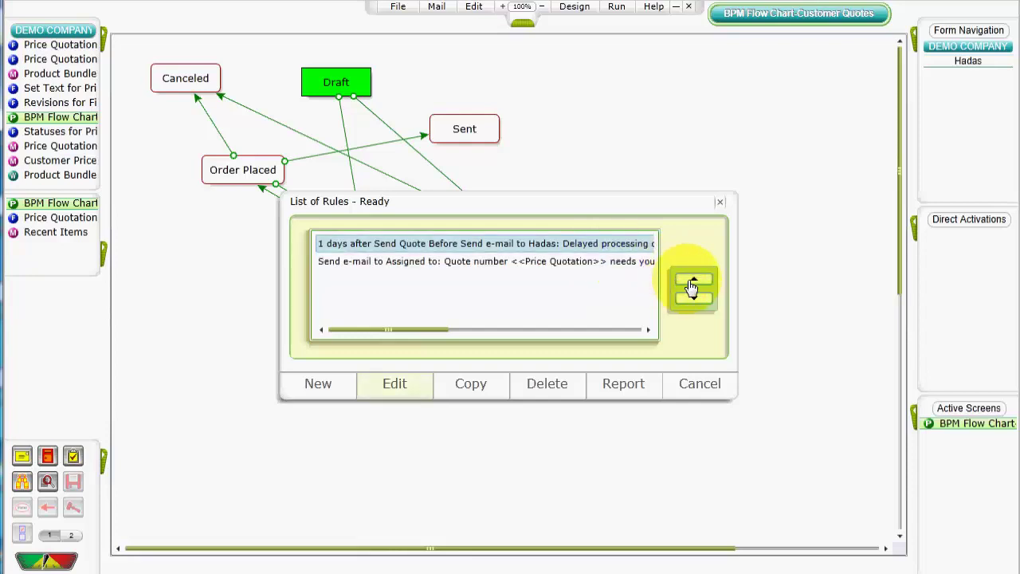
Open the delayed-processing rule for editing, switch its Active option off and back on, and confirm the rule
click(394, 385)
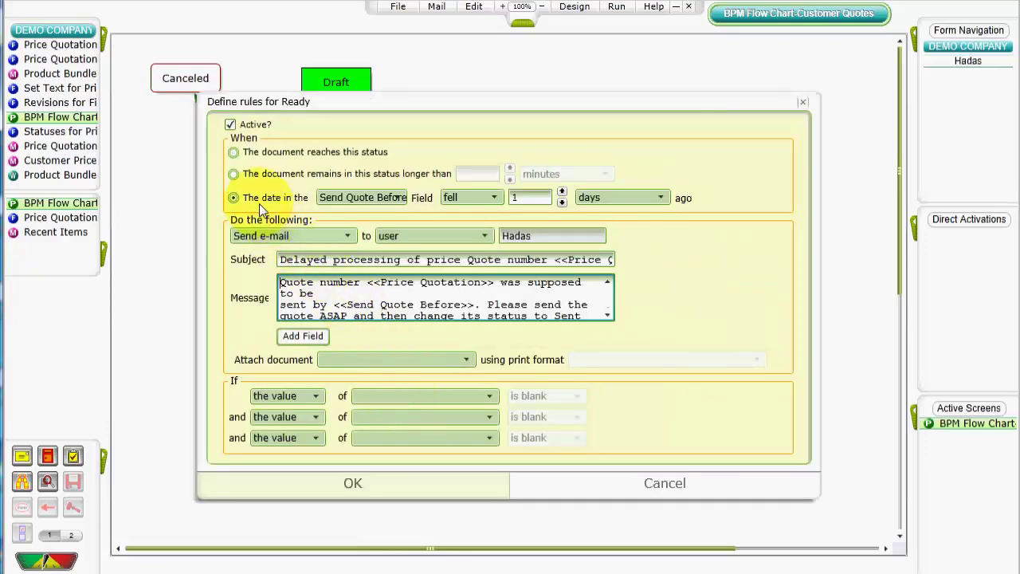
click(231, 127)
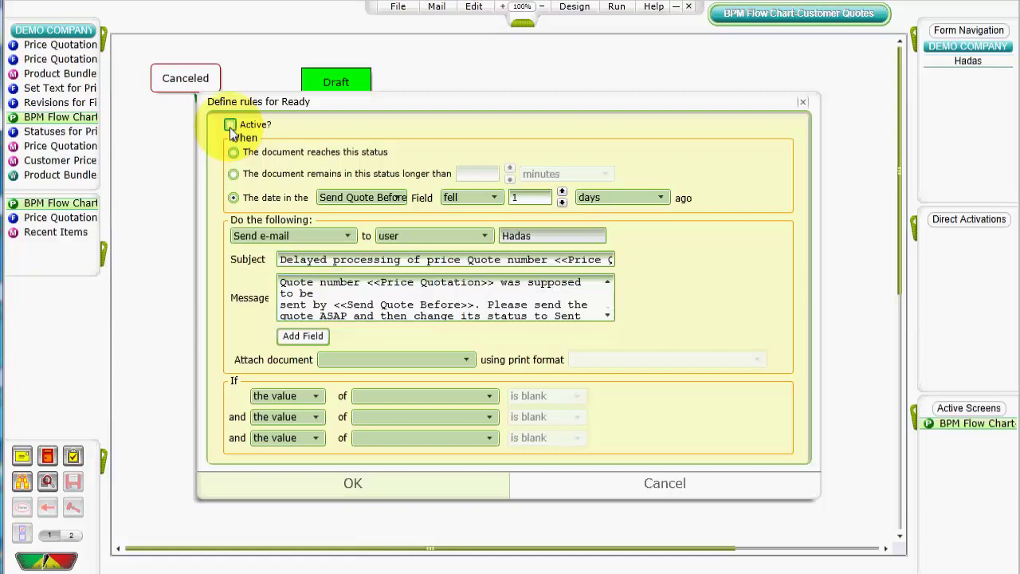
click(230, 127)
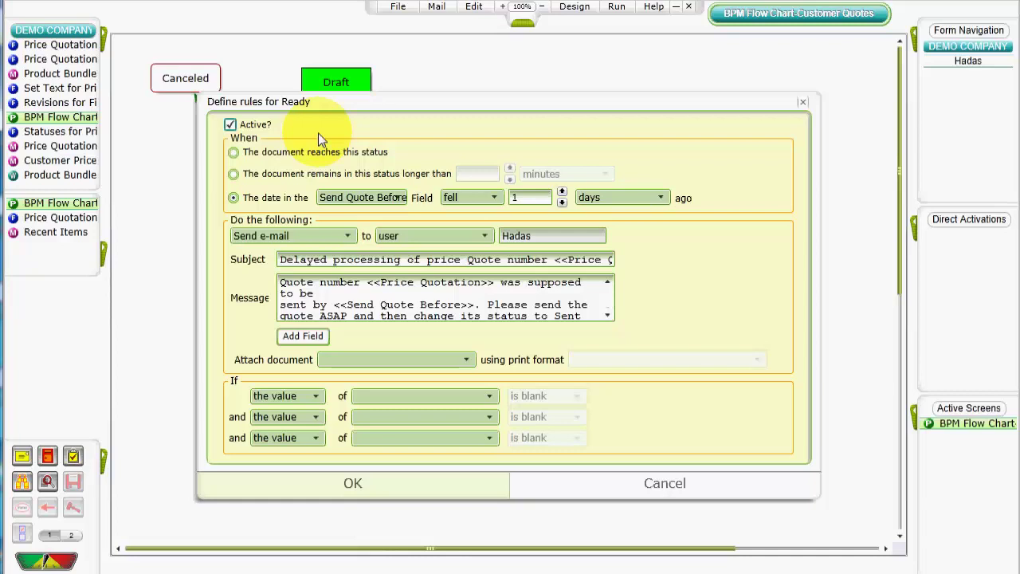
click(345, 484)
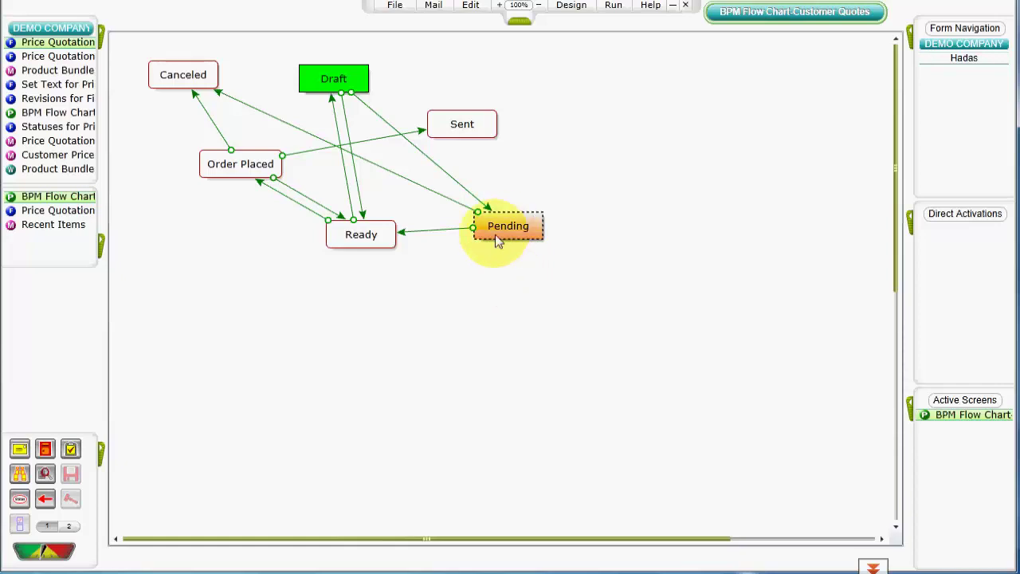
Set the colour of the Ready status to dark blue
right_click(387, 231)
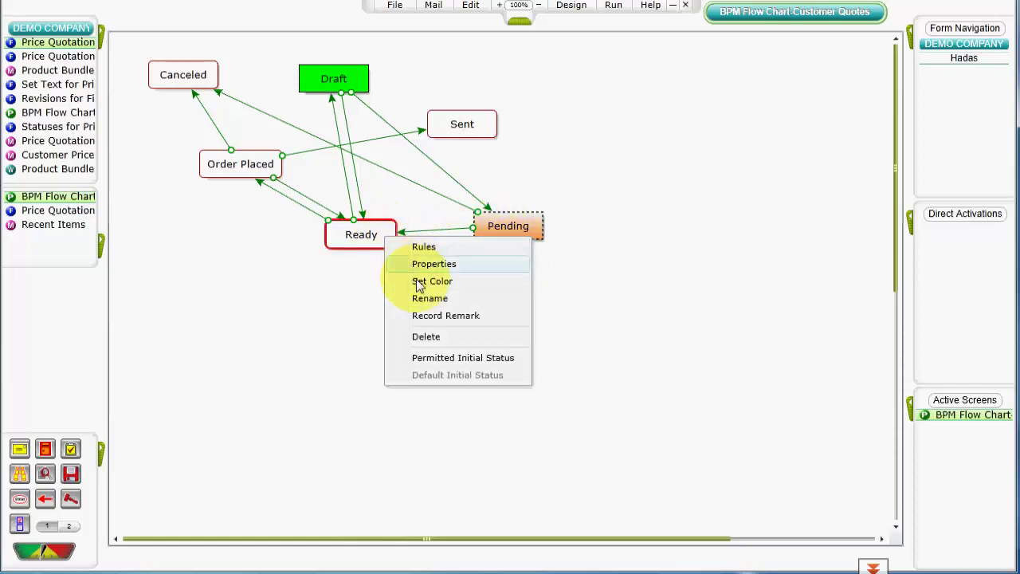
click(417, 279)
click(563, 377)
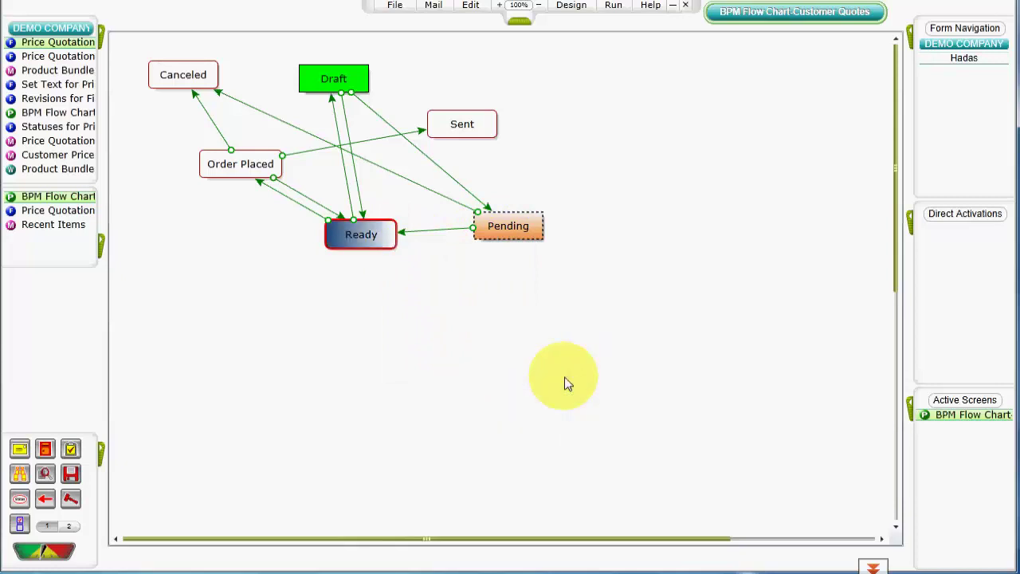
click(395, 7)
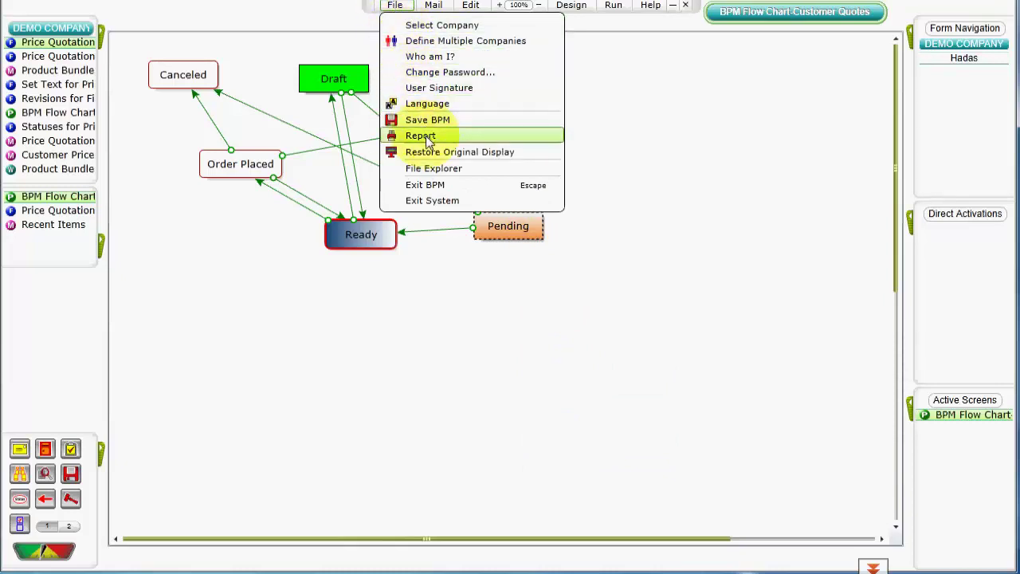
click(416, 298)
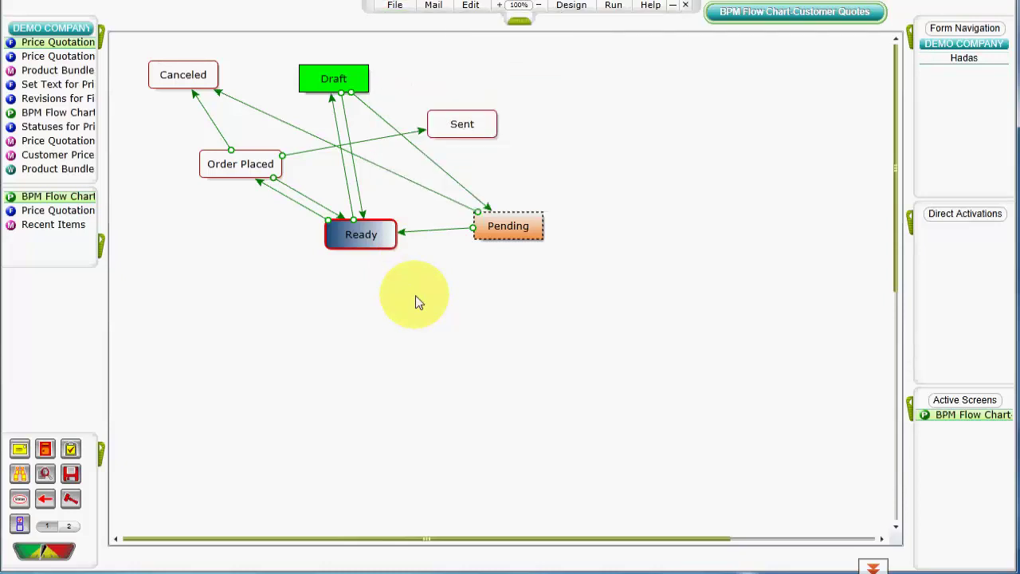
Open the To Do List, change the Draft price quotation's status to Pending and save the line
click(71, 448)
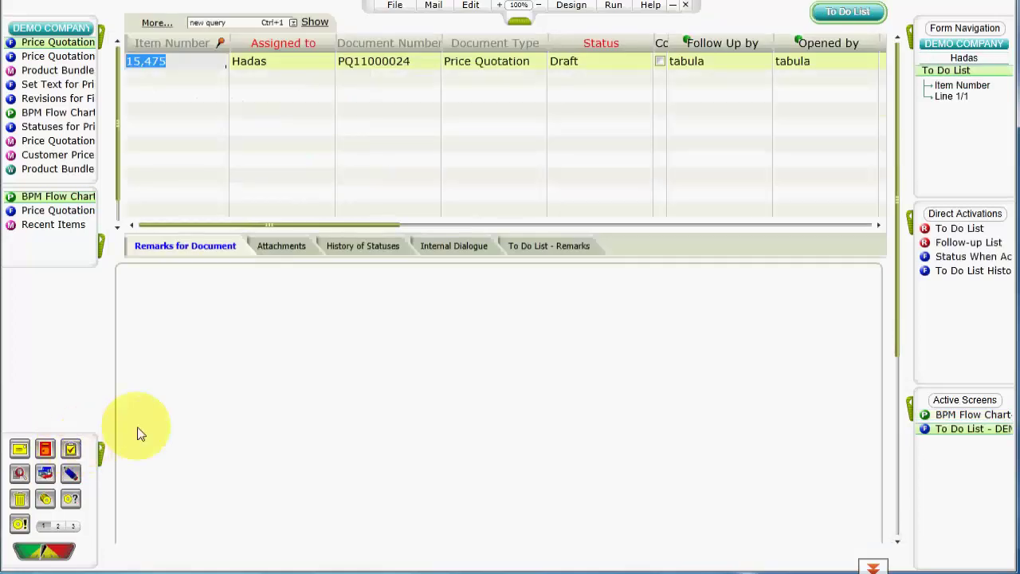
click(575, 63)
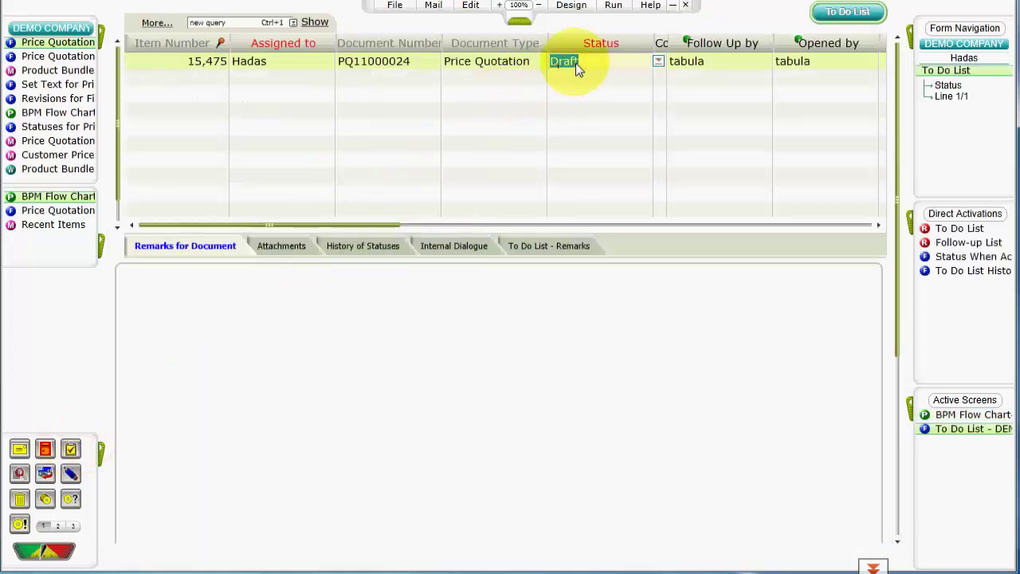
click(659, 61)
click(658, 61)
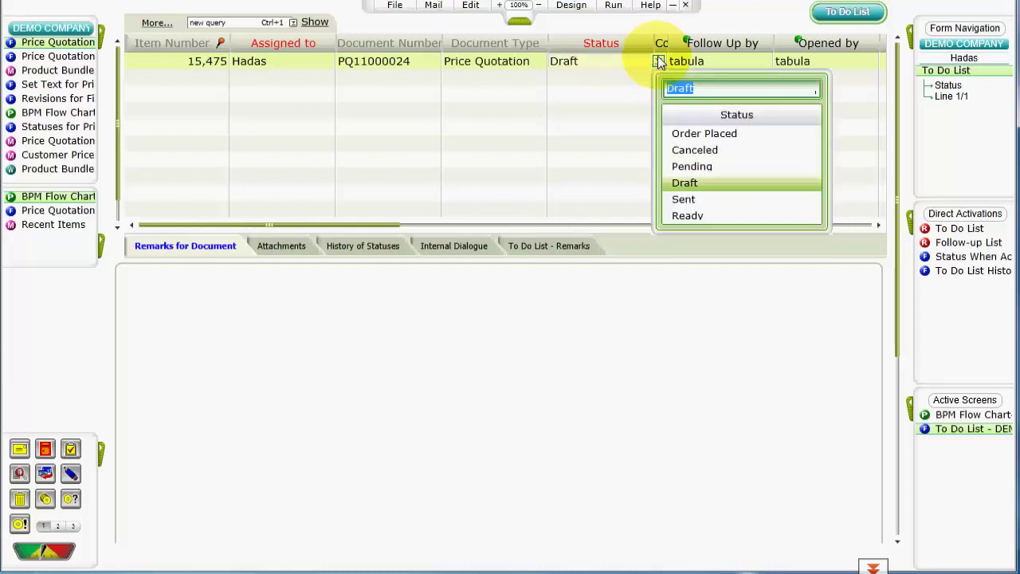
click(692, 167)
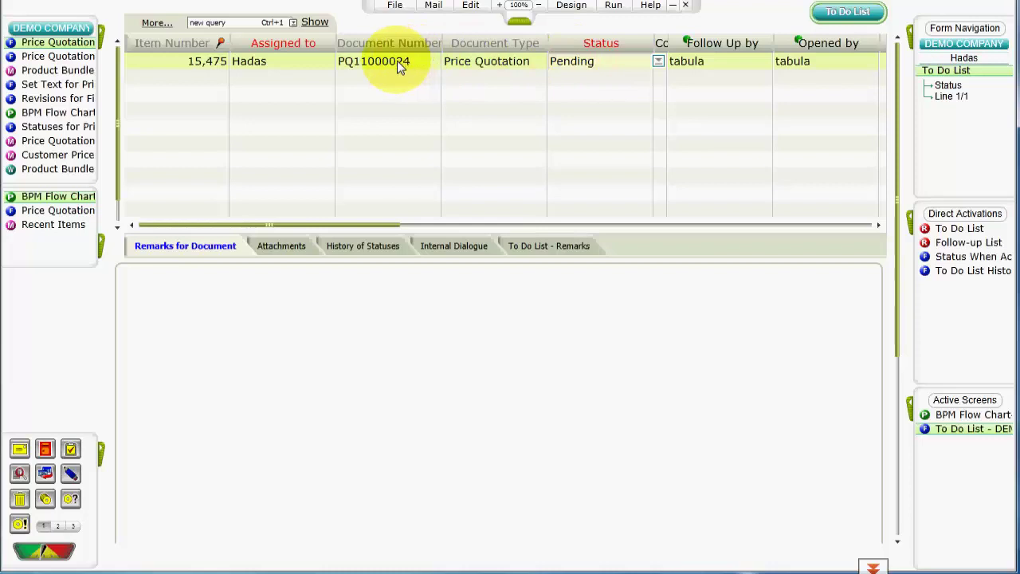
key(Down)
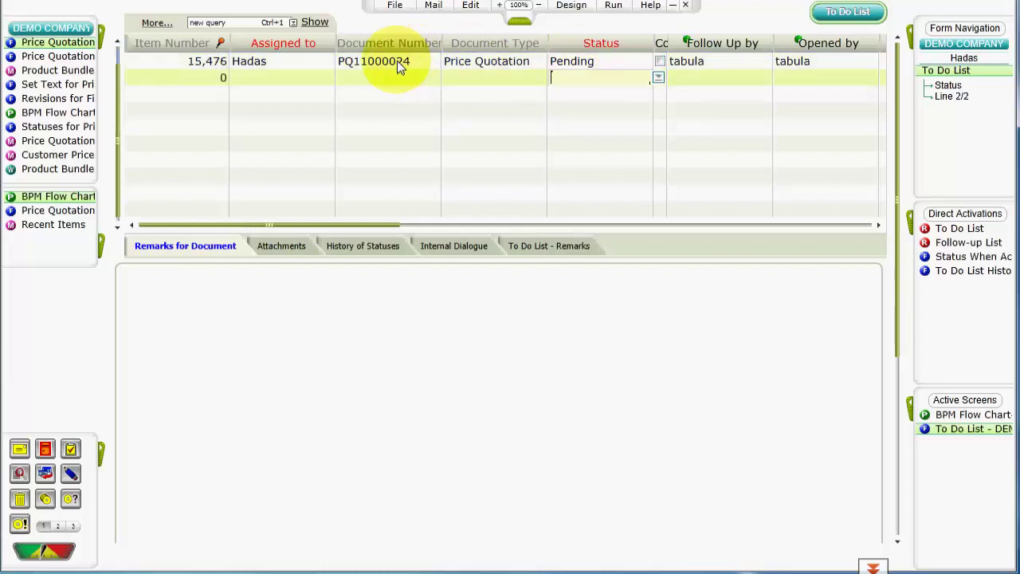
Open the price quotation from its document number and set its Send Before follow-up date to 01/01/12
click(400, 68)
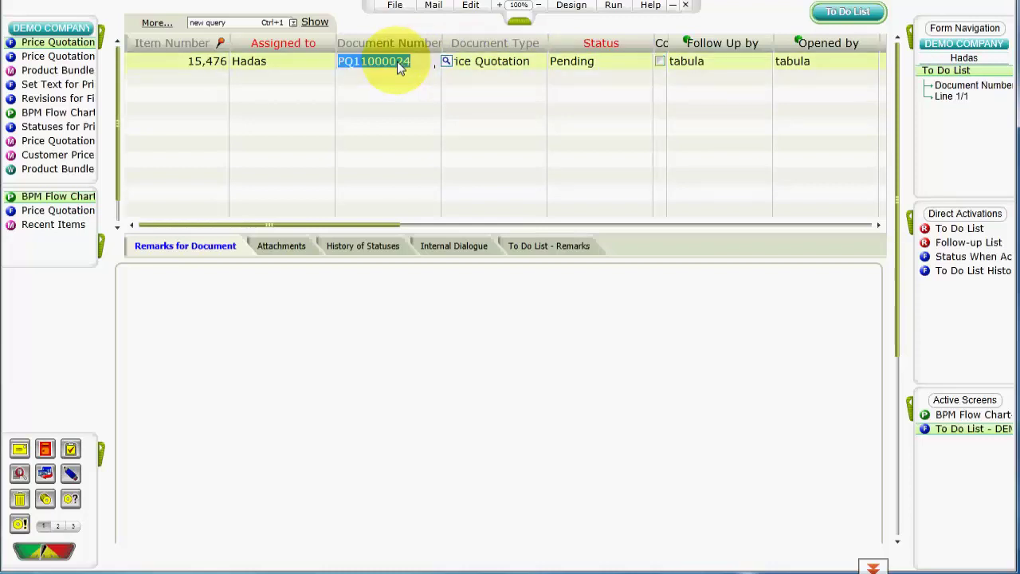
key(F6)
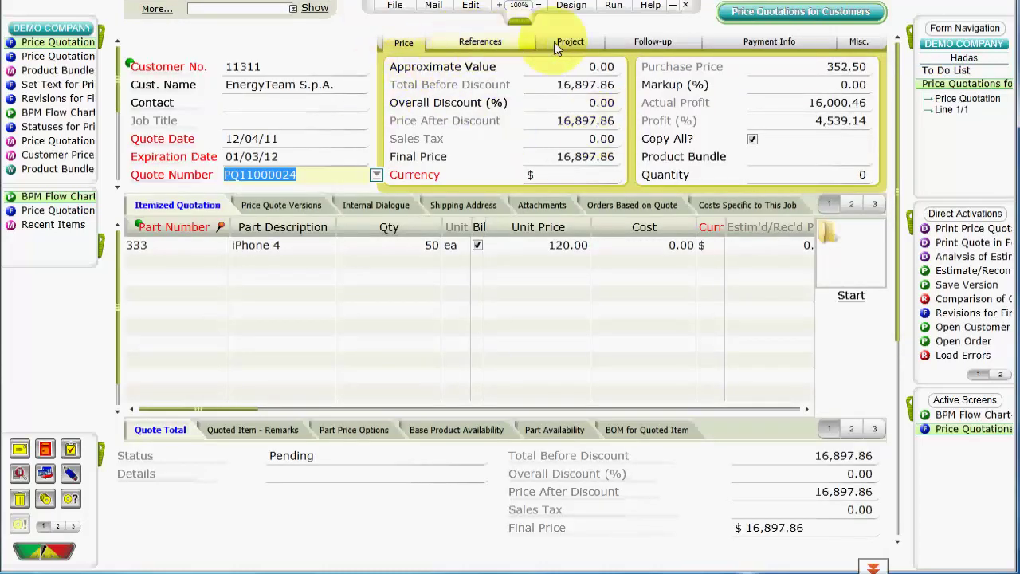
click(629, 40)
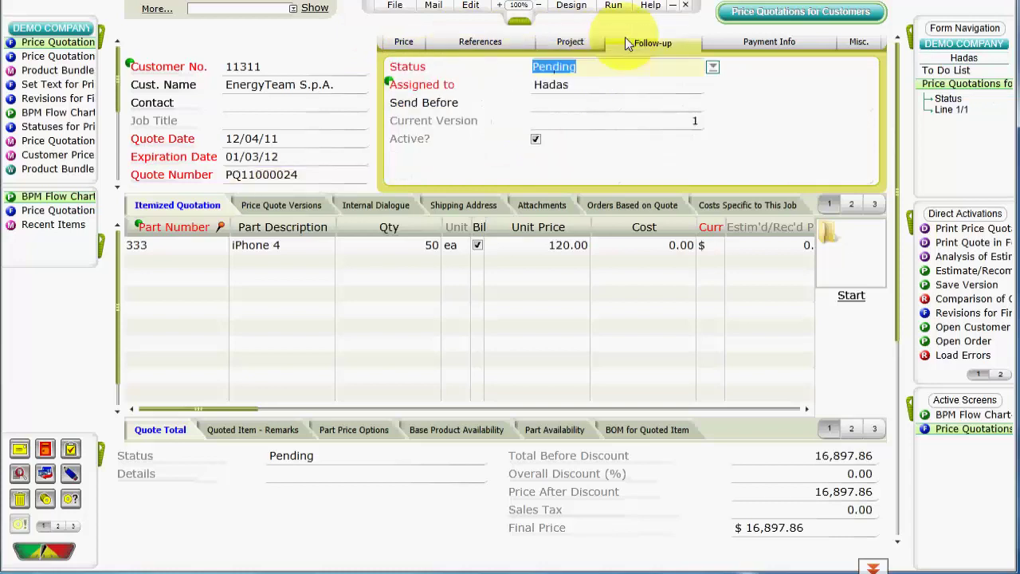
click(548, 108)
text(01/01/12)
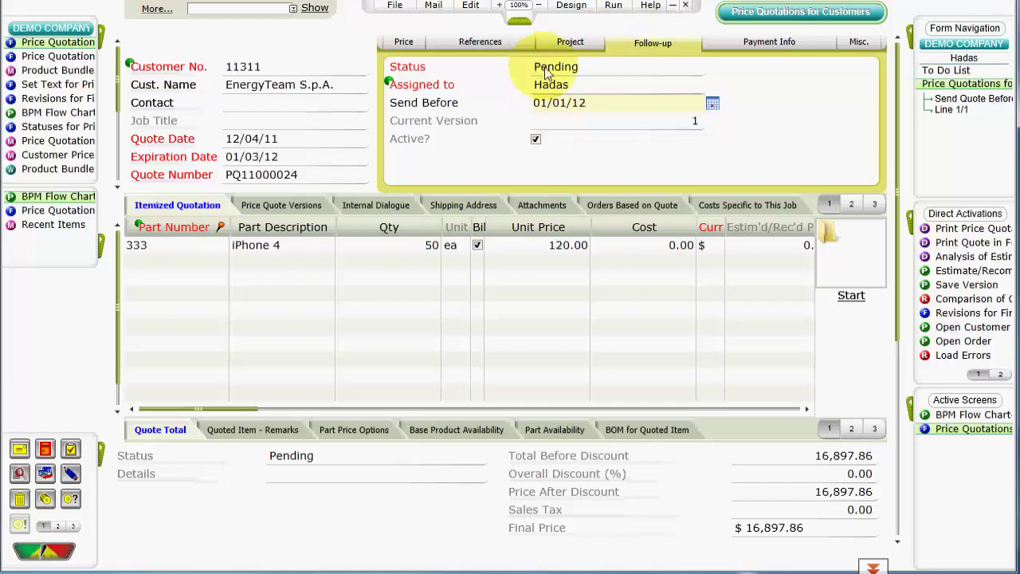
Change the price quotation's status to Ready
click(621, 67)
click(711, 68)
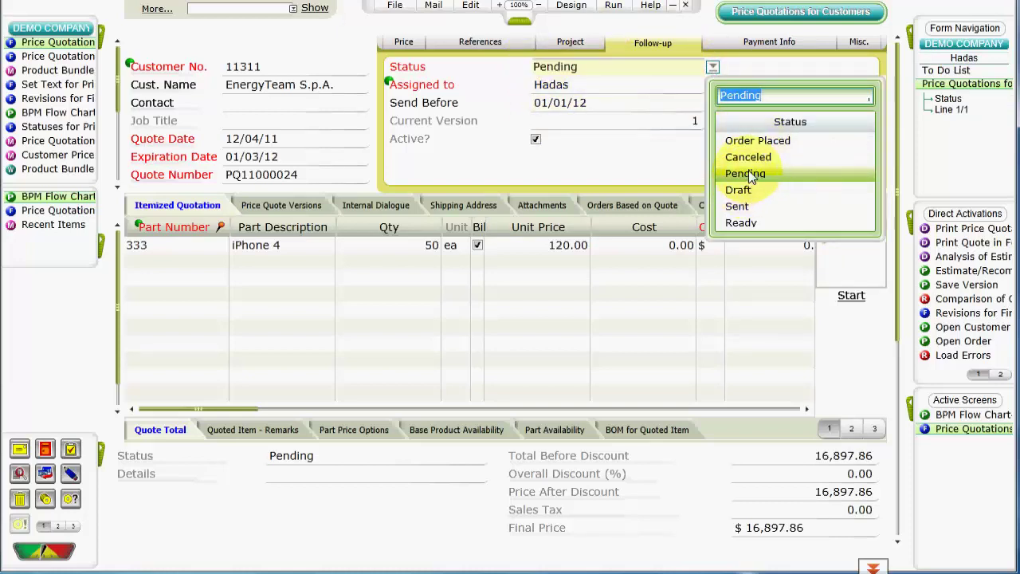
click(738, 223)
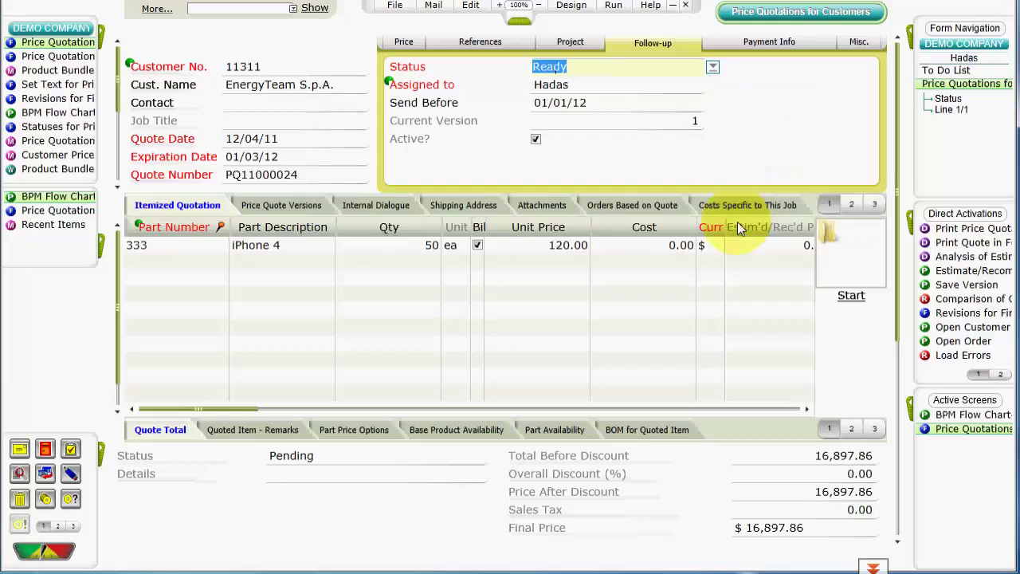
click(563, 70)
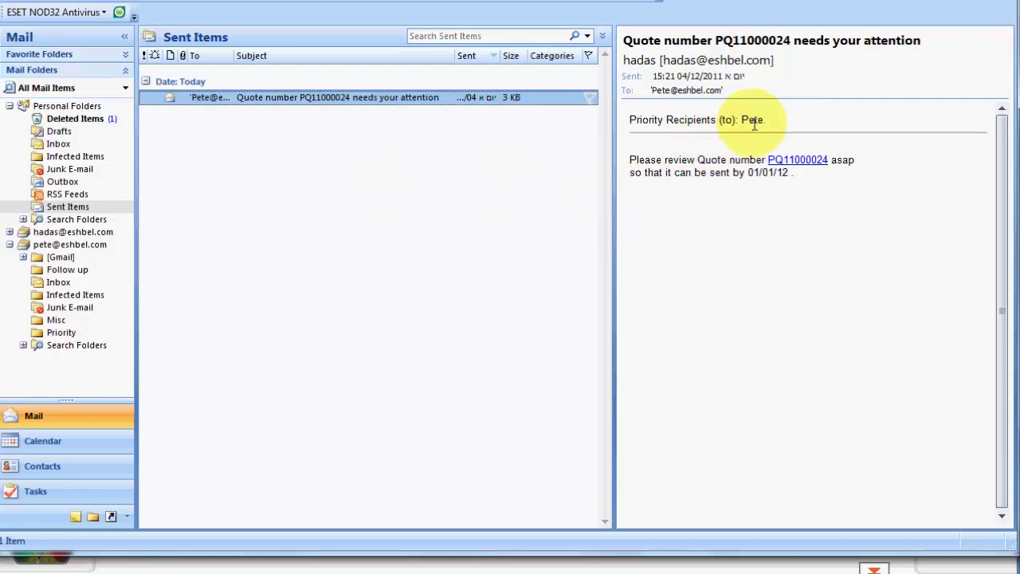
Check the assignee's inbox in Outlook for the quote notification e-mail and return to the price quotation
click(59, 283)
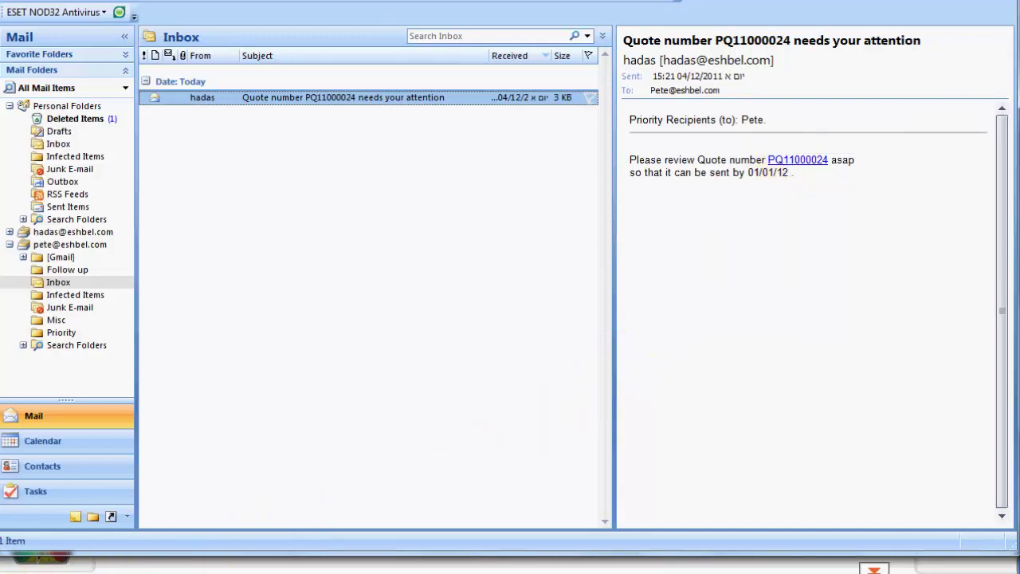
click(104, 565)
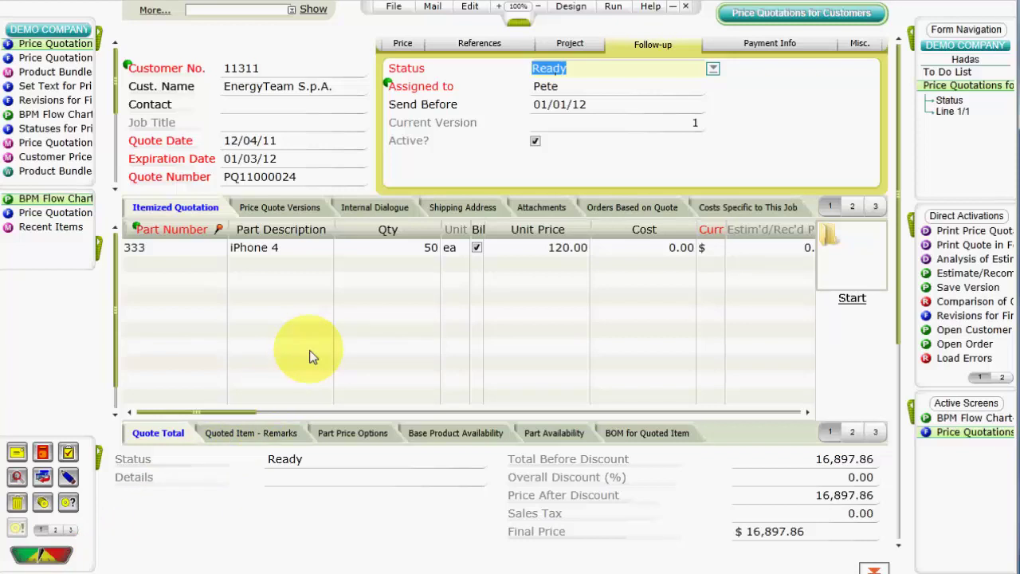
Open the price quotation's Internal Dialogue
click(360, 209)
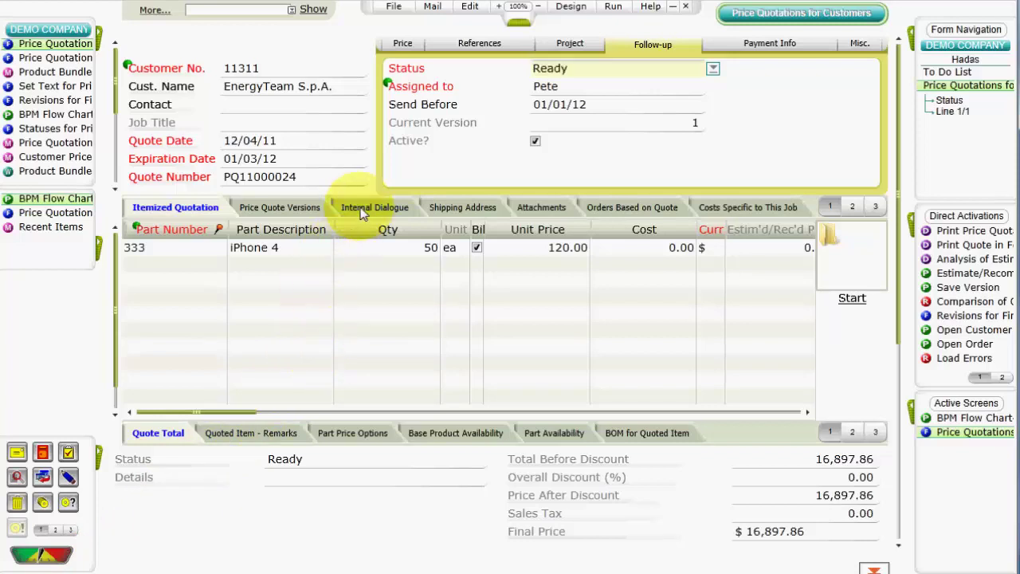